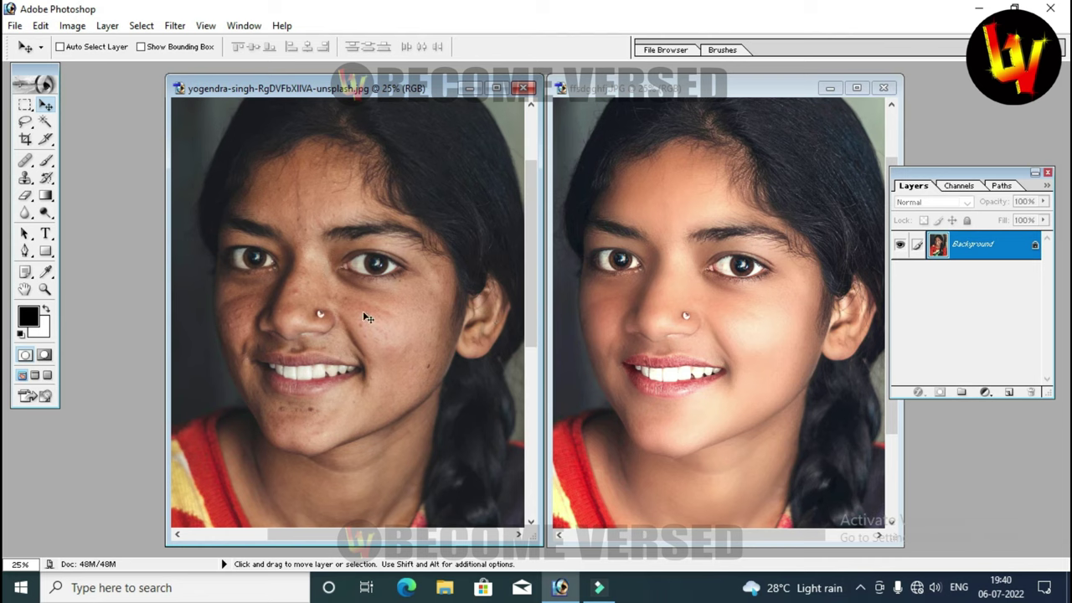
Zoom into and reposition the original portrait to inspect its blemishes
key(ctrl+space)
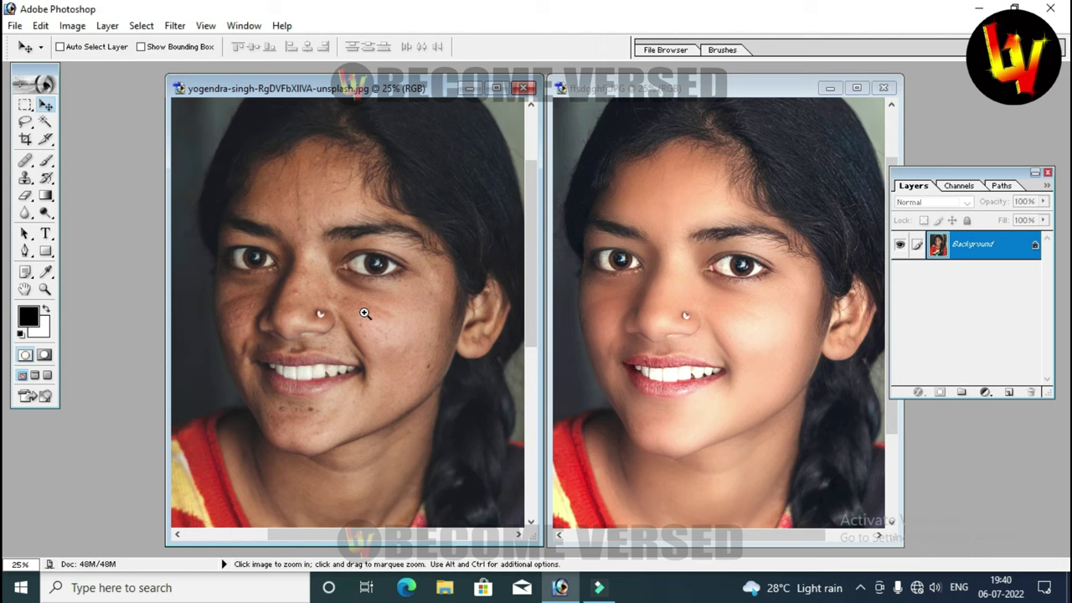
click(365, 312)
drag(358, 296, 400, 306)
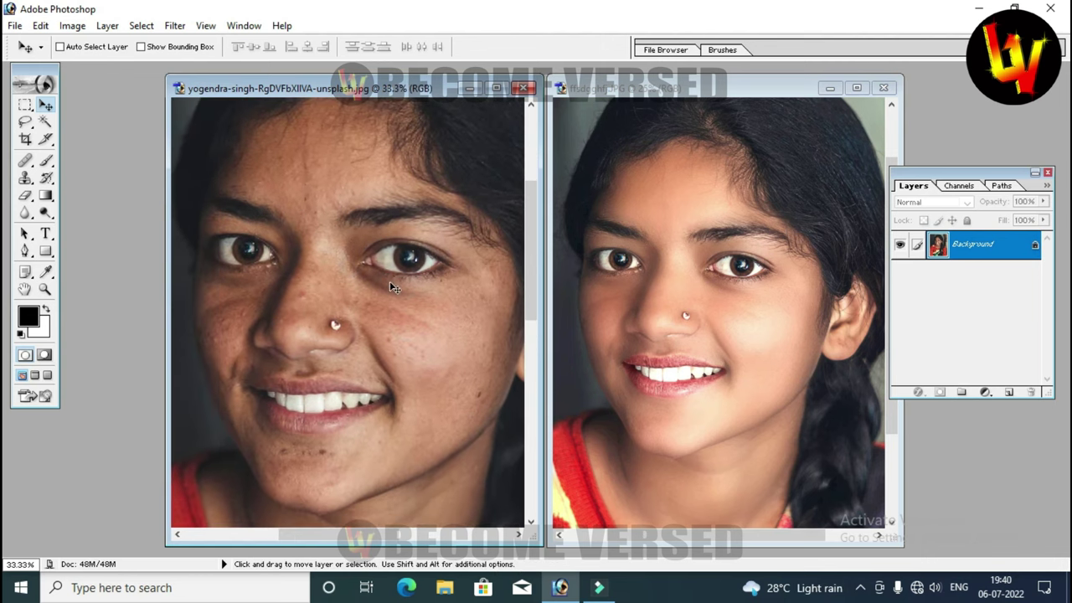
Zoom in and out on the retouched example, then make it the active document
click(752, 308)
key(ctrl+space)
click(746, 308)
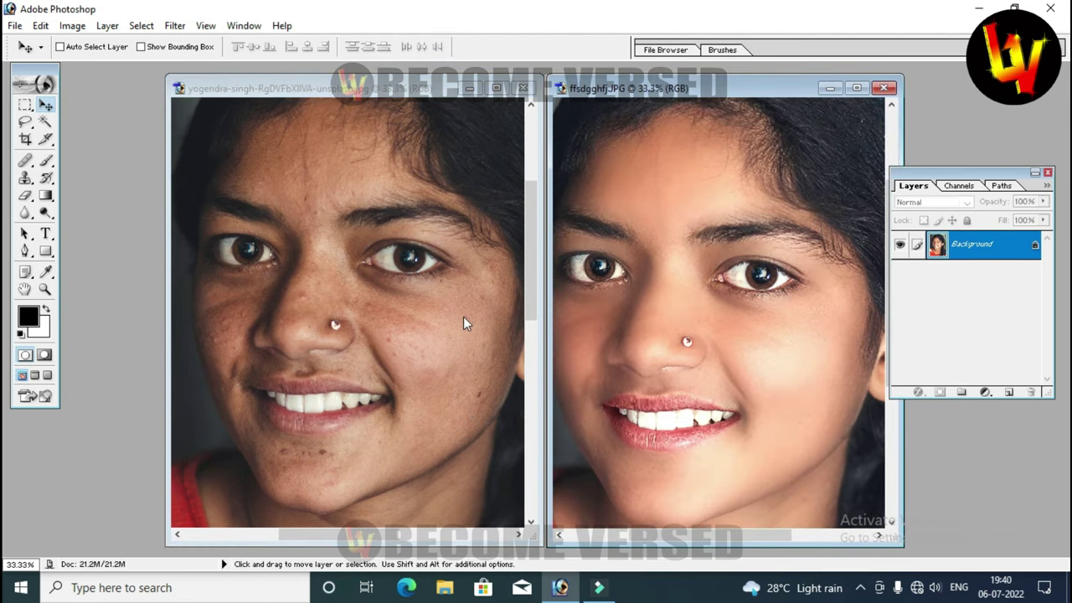
ctrl+alt+click(684, 340)
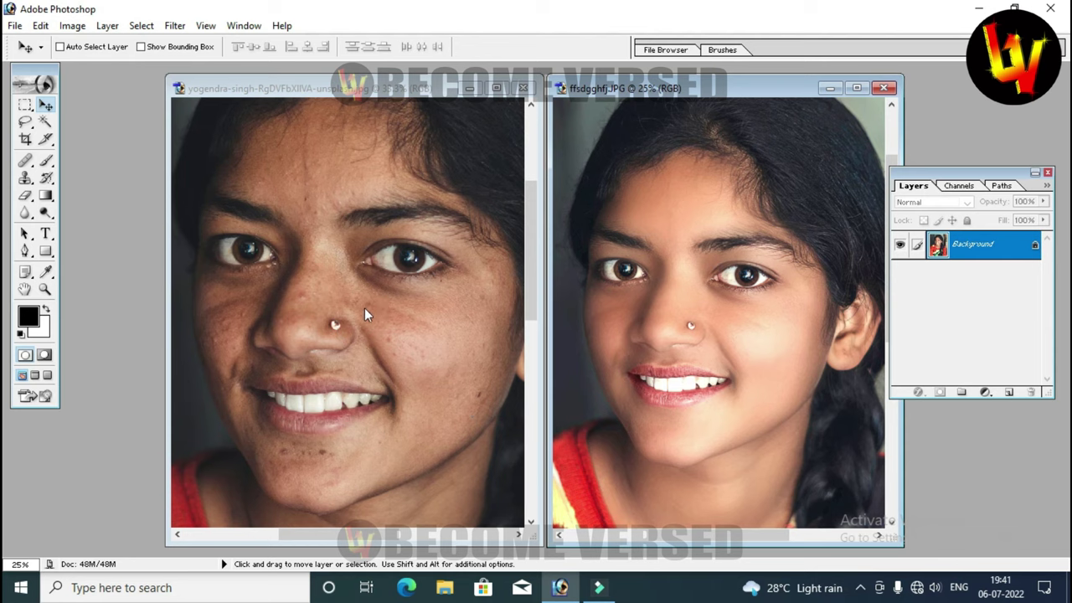
click(389, 337)
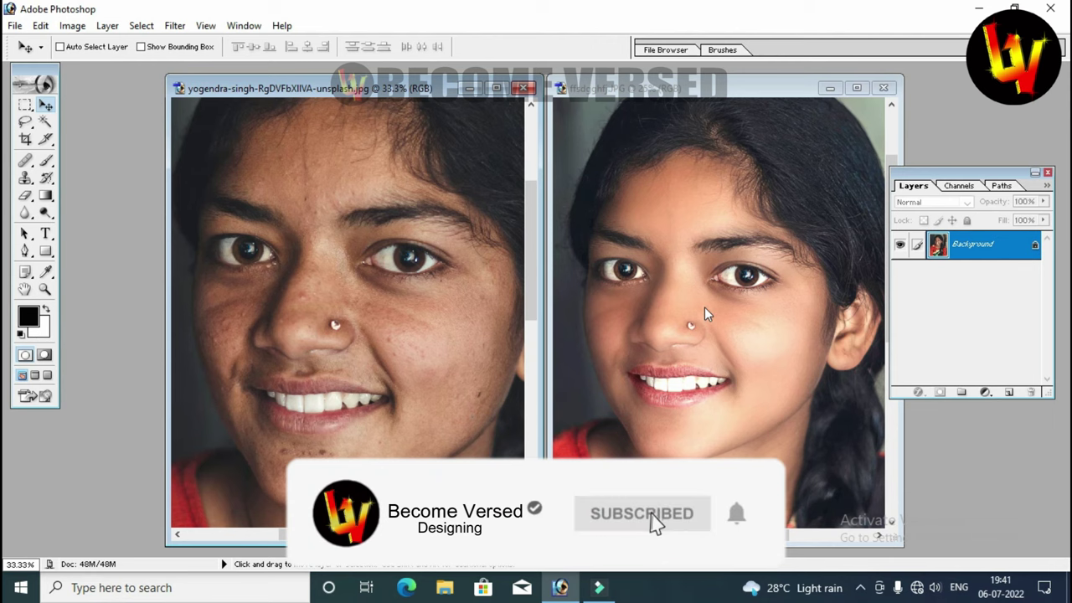
click(890, 86)
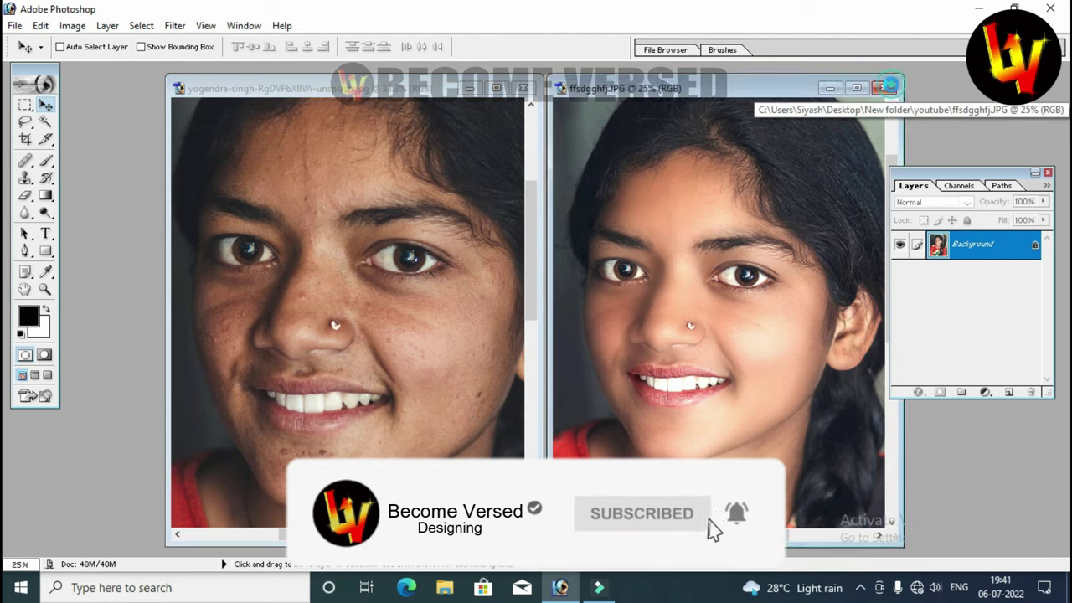
Close ffsdgghfj.JPG unsaved, maximise the original portrait, and zoom in on the face
click(516, 229)
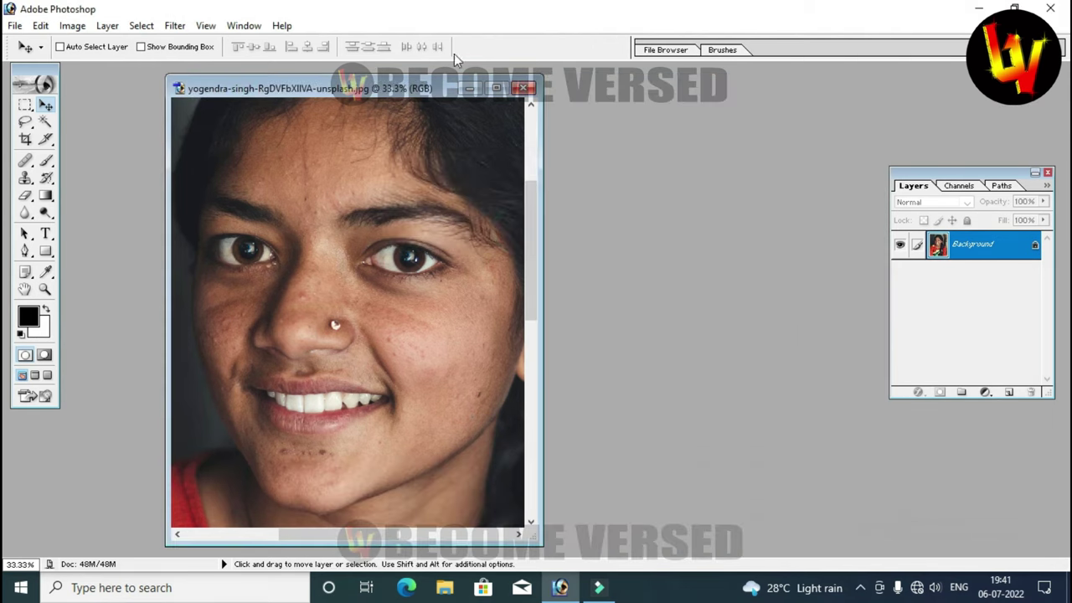
click(496, 88)
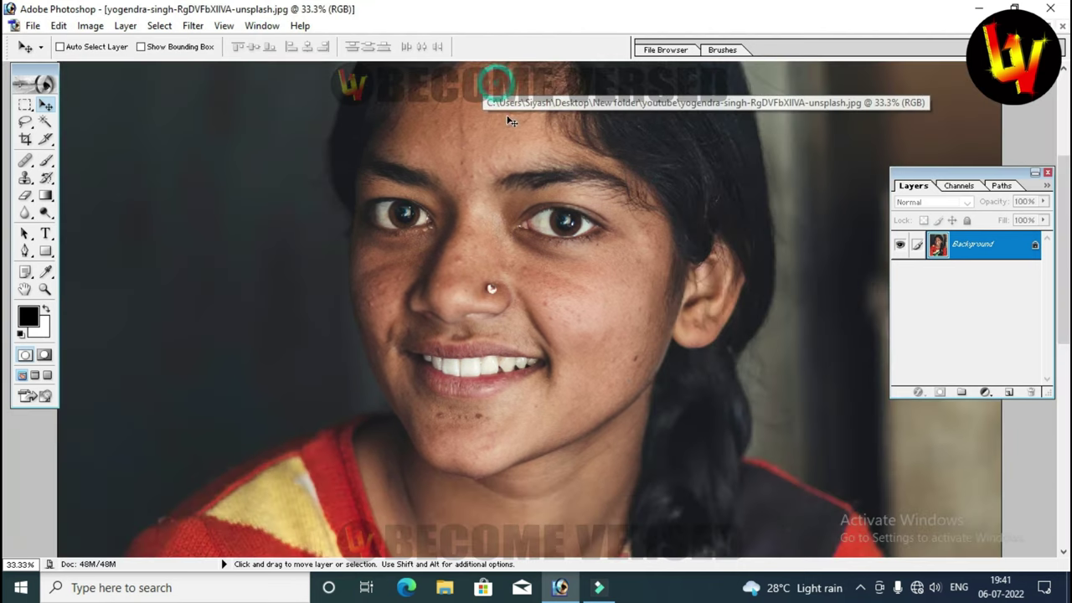
key(ctrl+0)
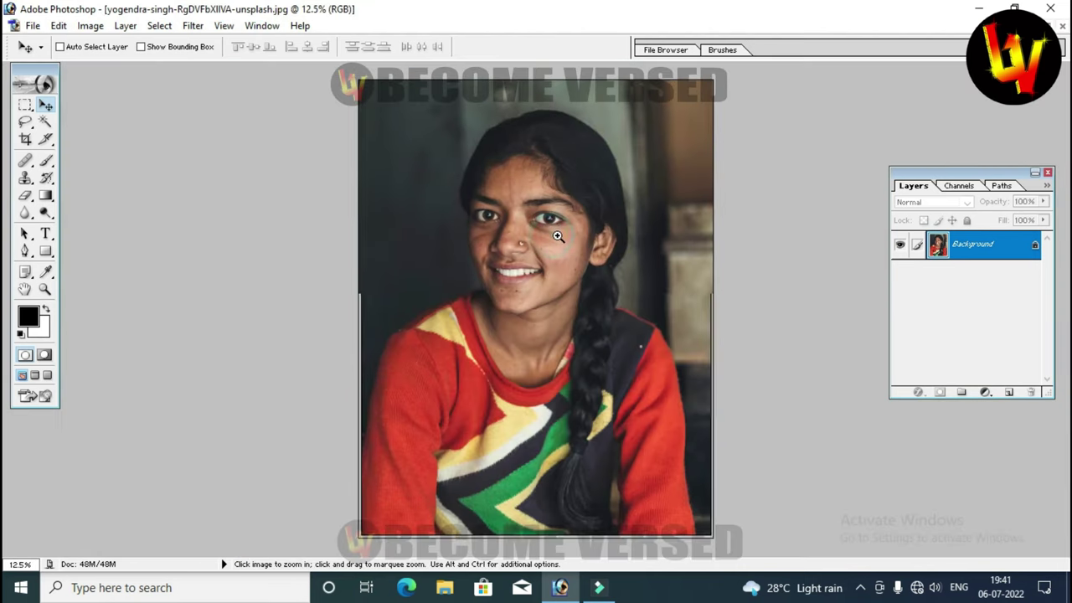
click(554, 236)
click(559, 278)
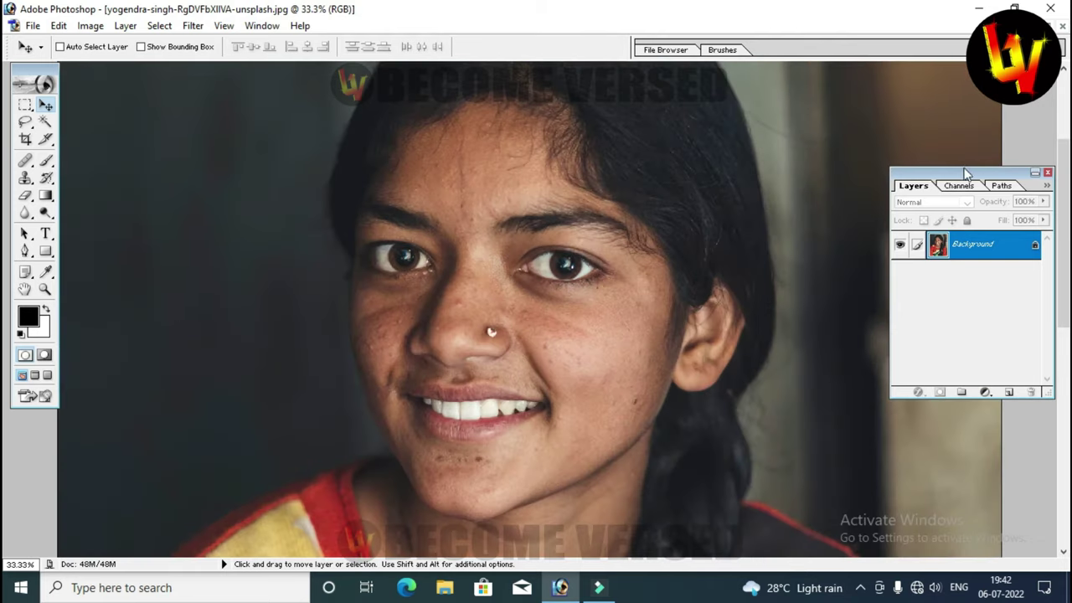
mouse_move(963, 176)
mouse_down()
mouse_move(869, 171)
mouse_move(884, 173)
mouse_up()
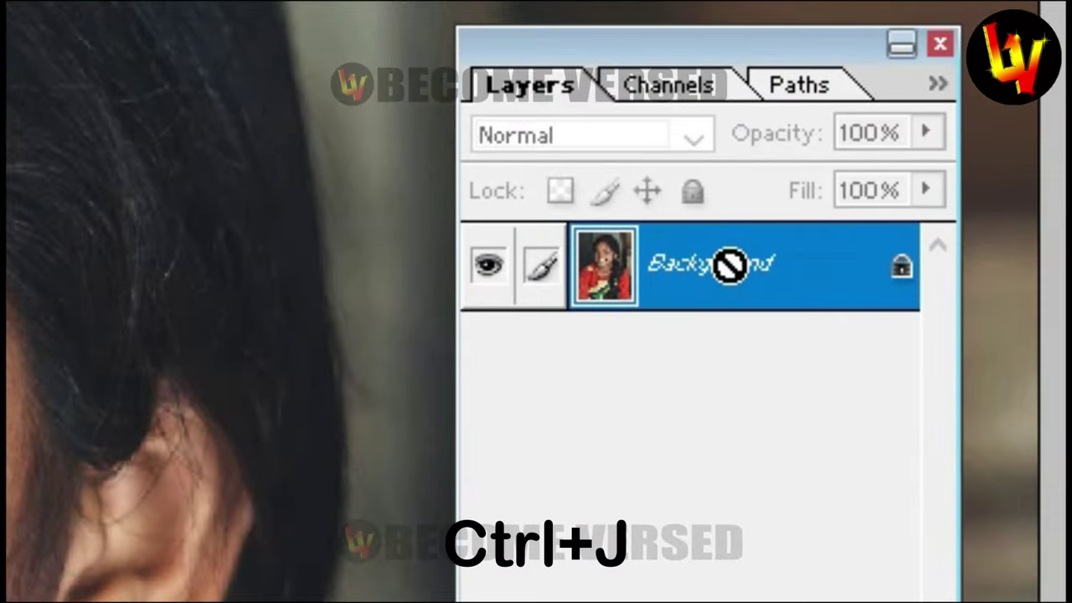
Duplicate the Background layer as Layer 1 and unlock its position
key(ctrl+j)
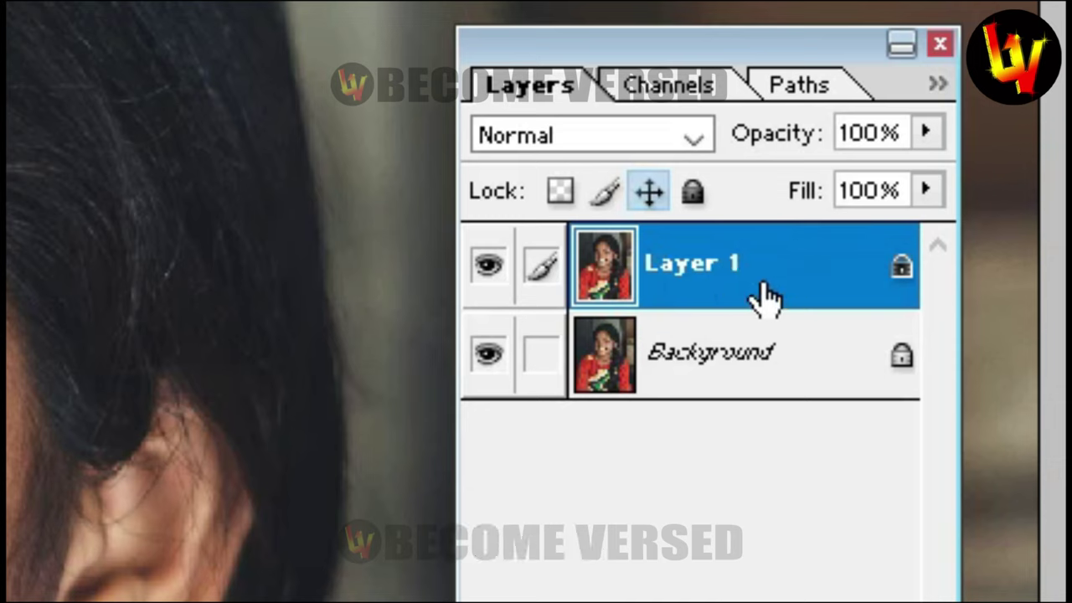
click(646, 189)
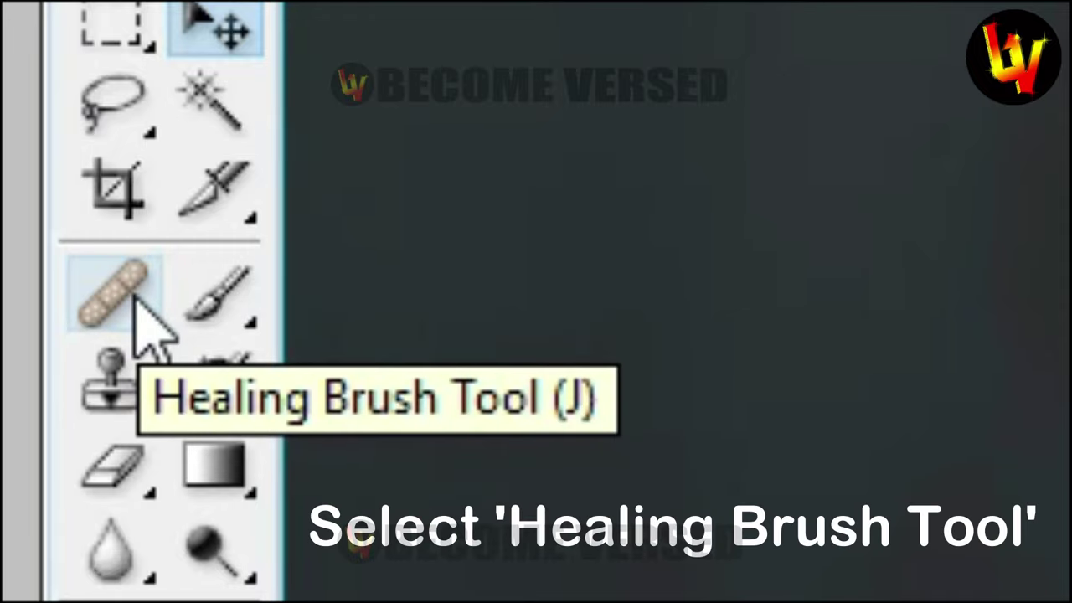
Select the Healing Brush Tool and zoom to 50%, centring the freckled cheeks and nose
click(134, 297)
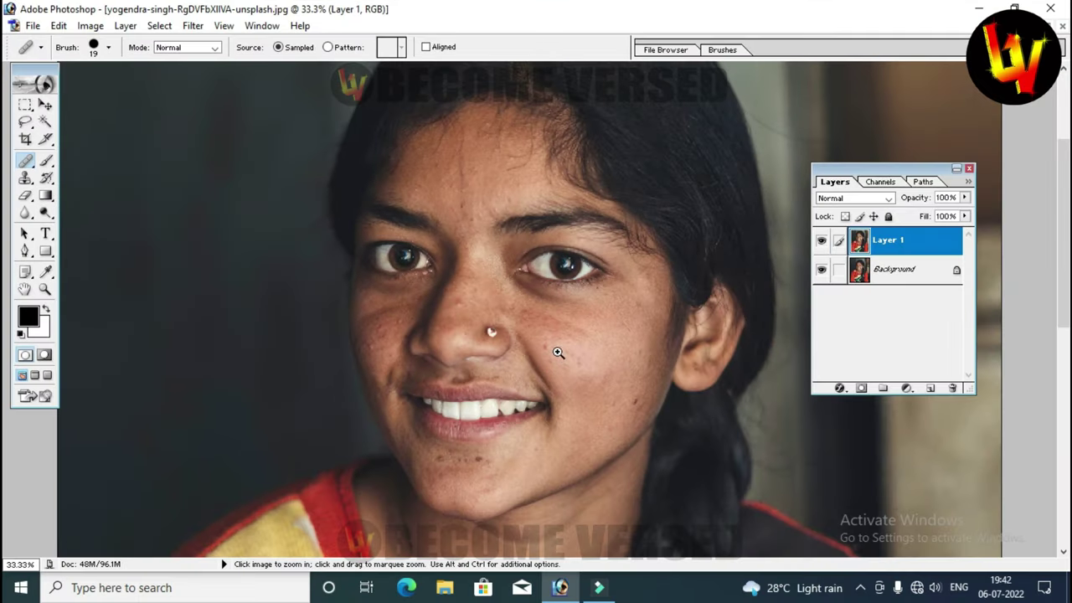
click(565, 358)
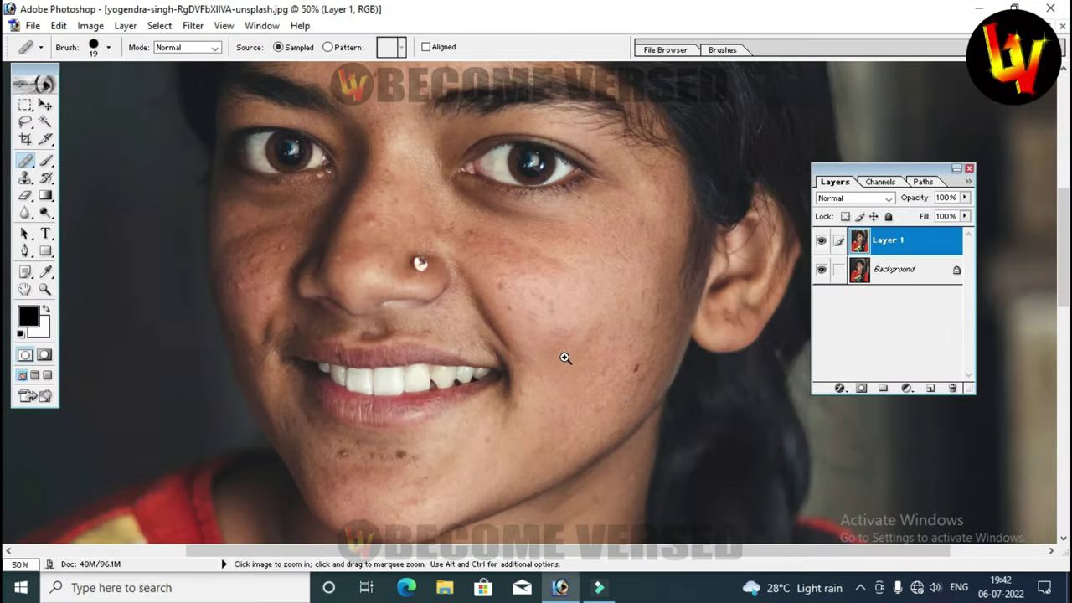
click(535, 295)
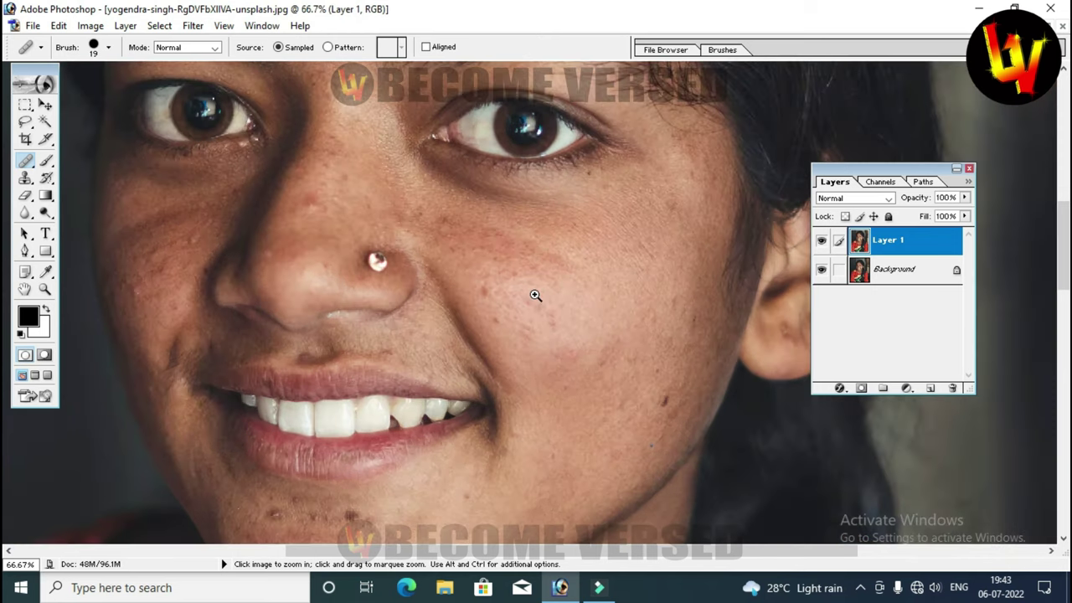
key(alt)
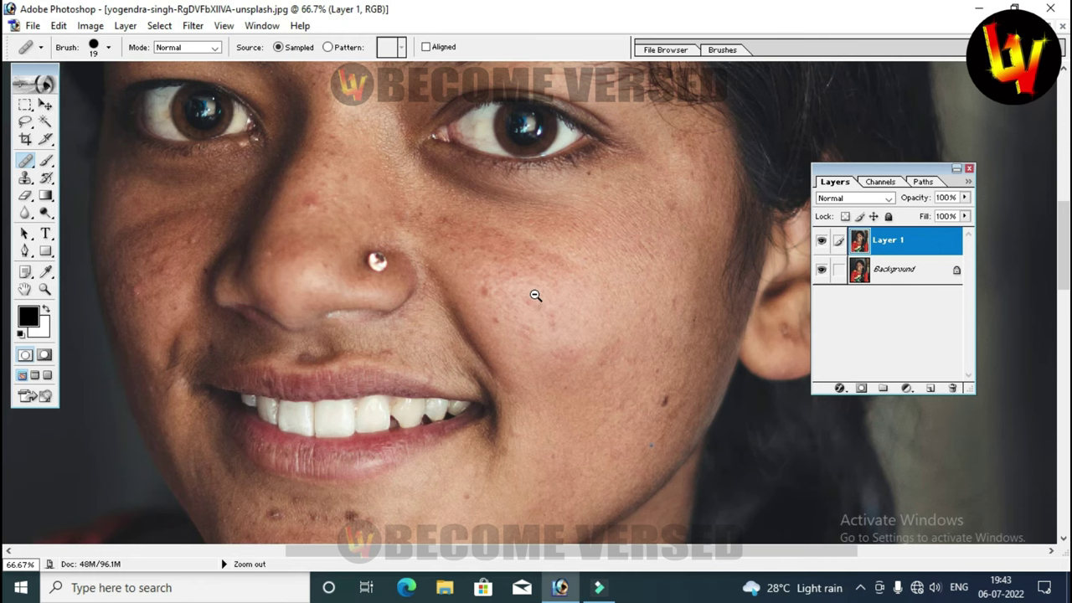
alt+click(535, 295)
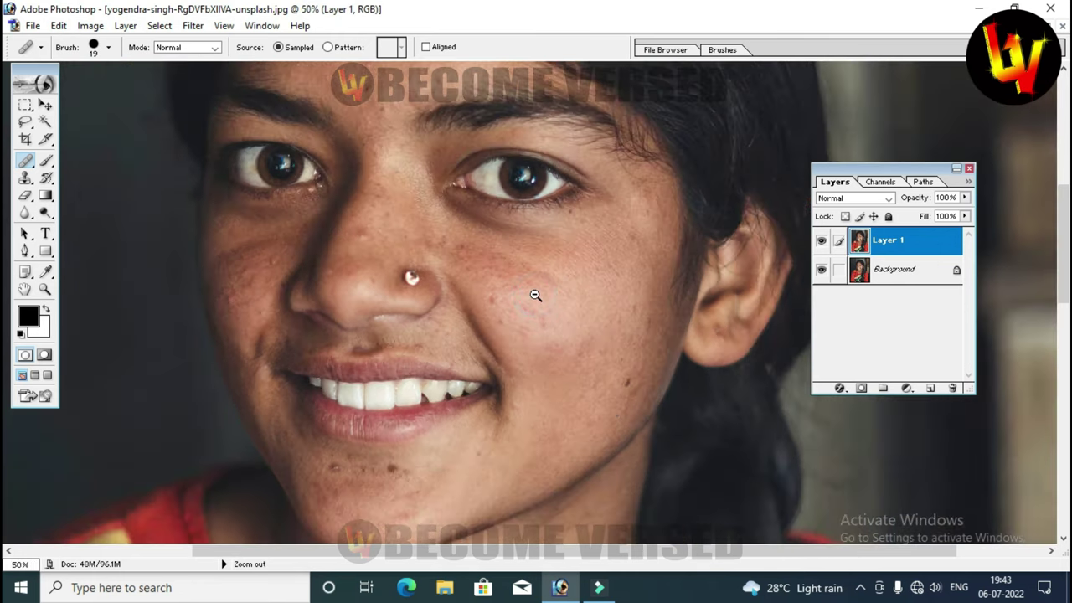
alt+click(535, 295)
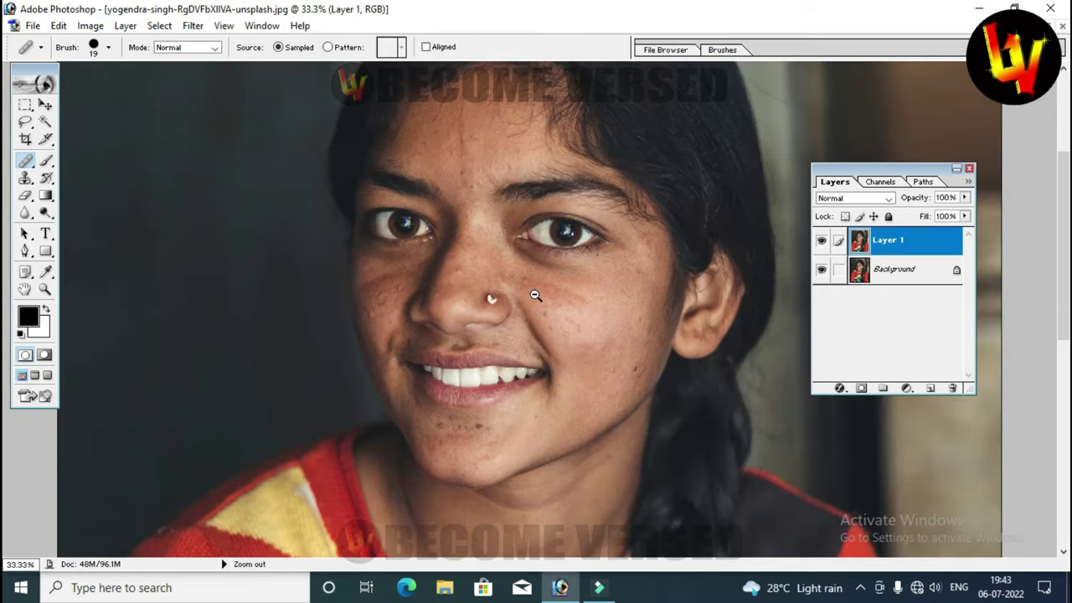
click(550, 302)
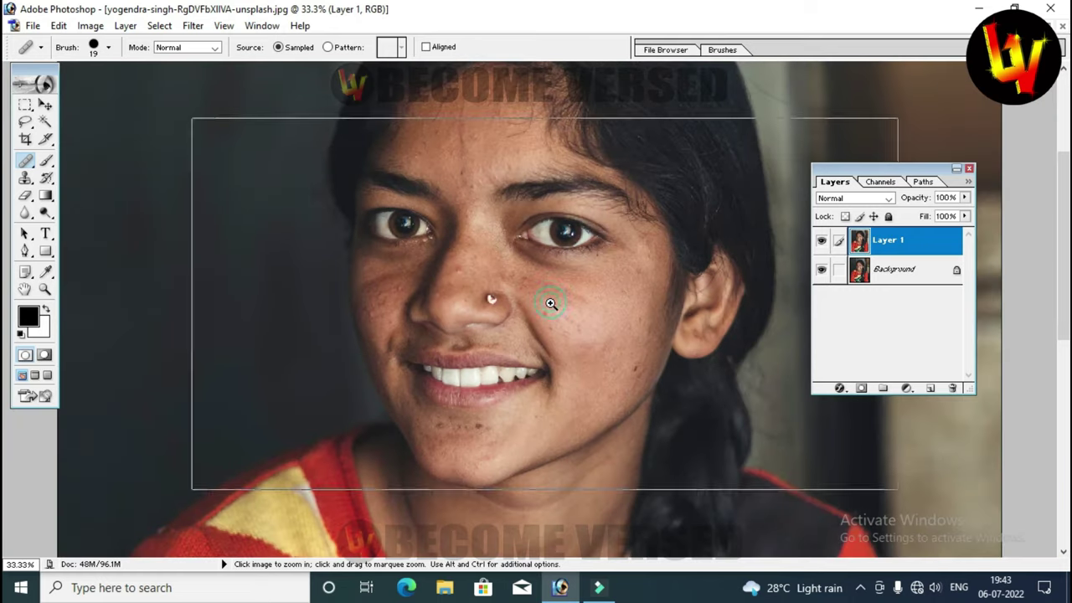
mouse_move(559, 351)
mouse_down()
mouse_move(402, 411)
mouse_move(440, 441)
mouse_up()
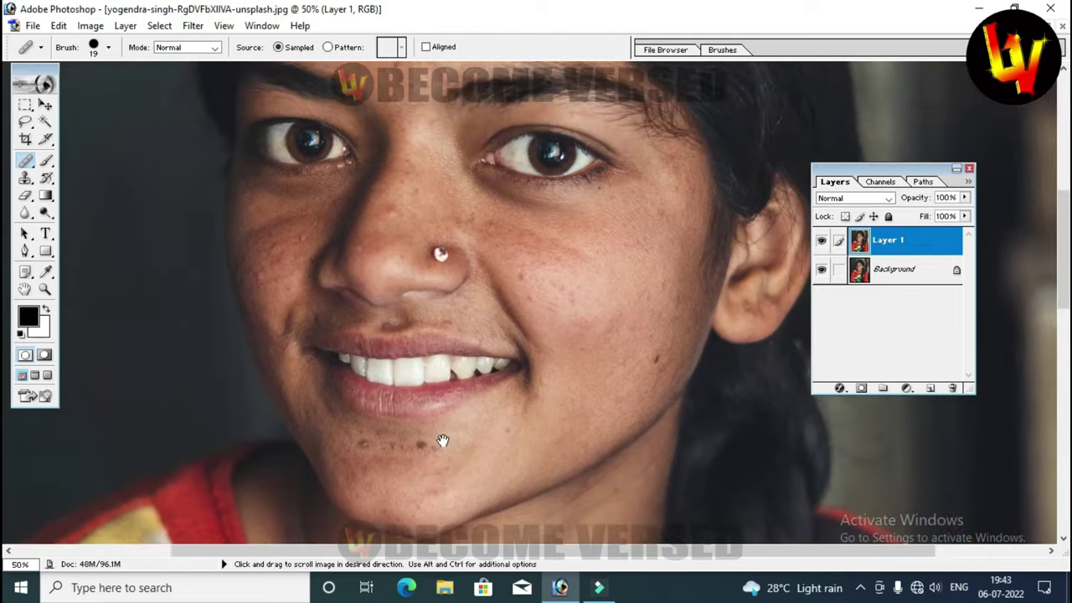
mouse_move(462, 201)
mouse_down()
mouse_move(496, 253)
mouse_move(548, 262)
mouse_up()
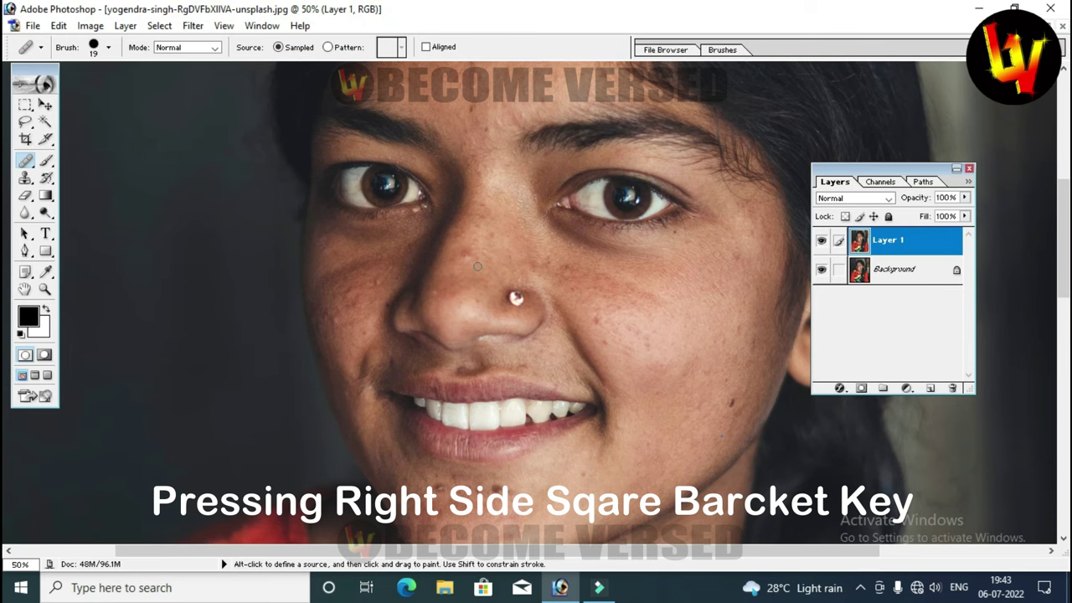
Resize the healing brush and heal the nose spot from sampled clean skin
key(bracketright)
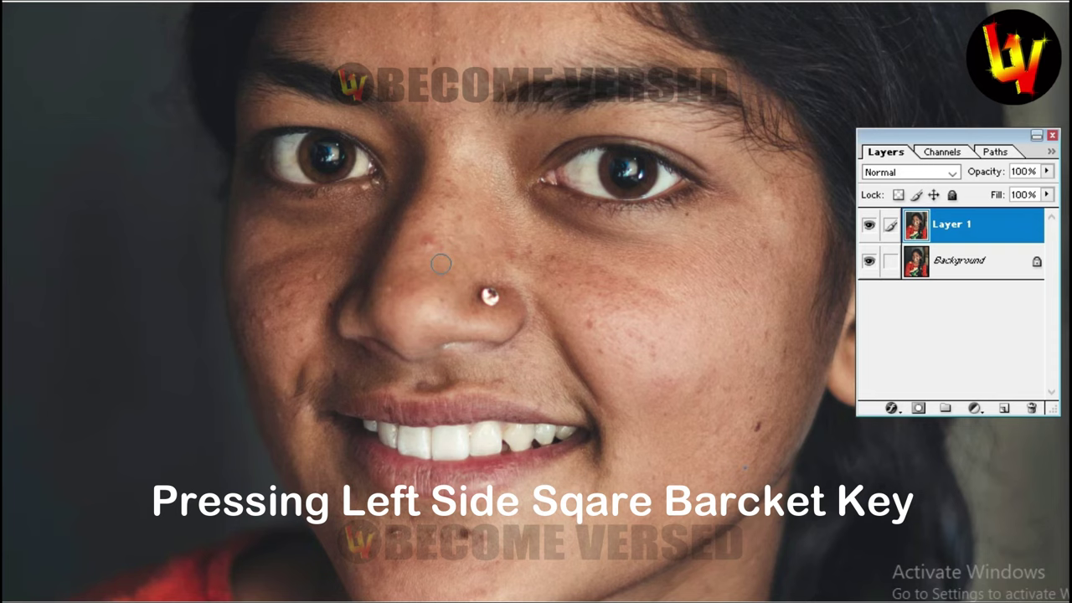
key(bracketleft)
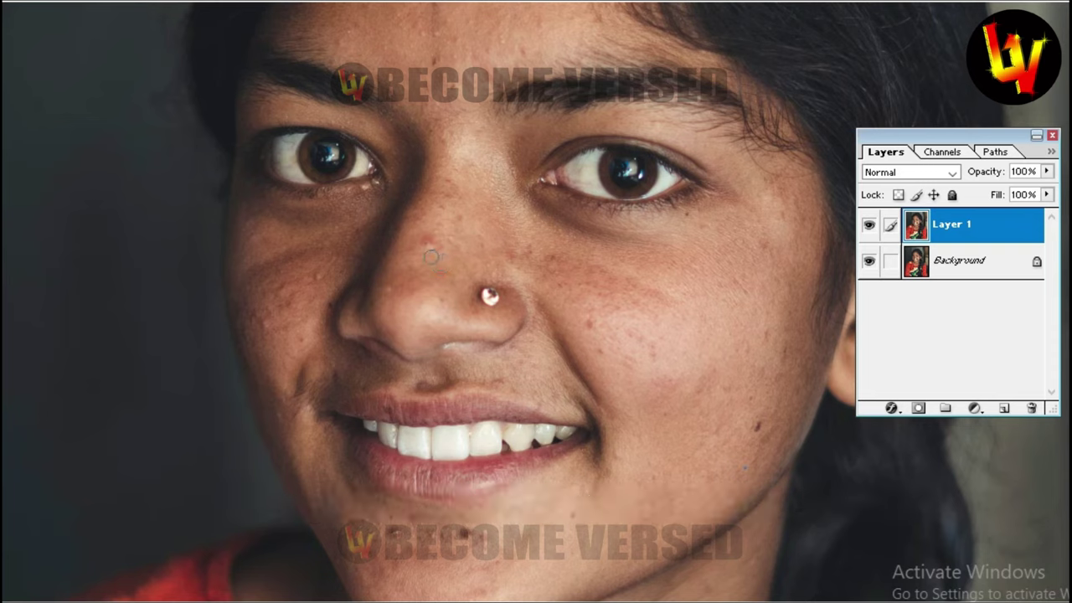
key(alt)
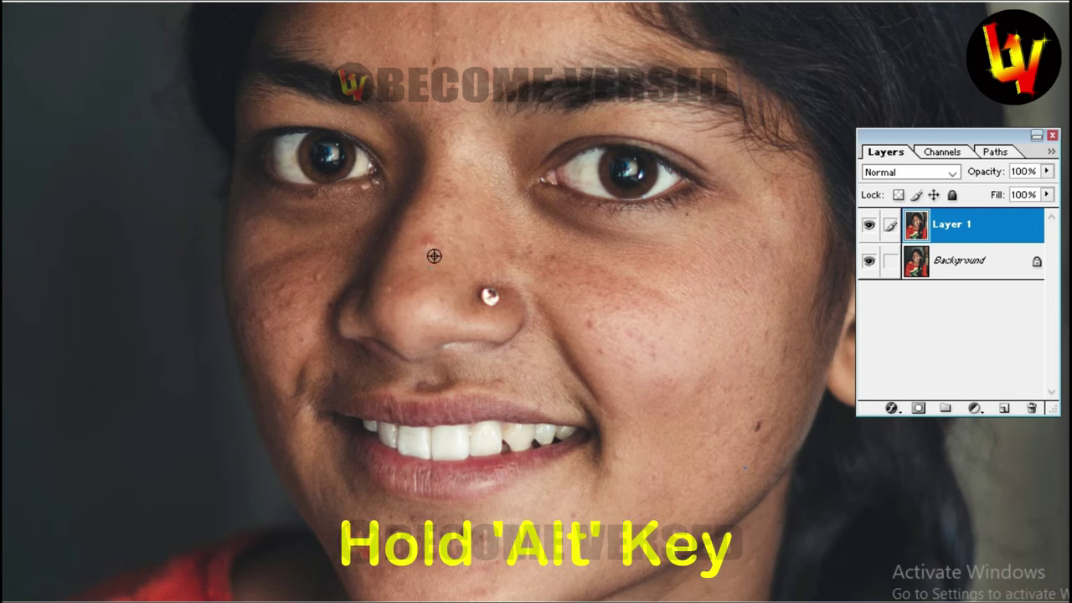
alt+click(434, 260)
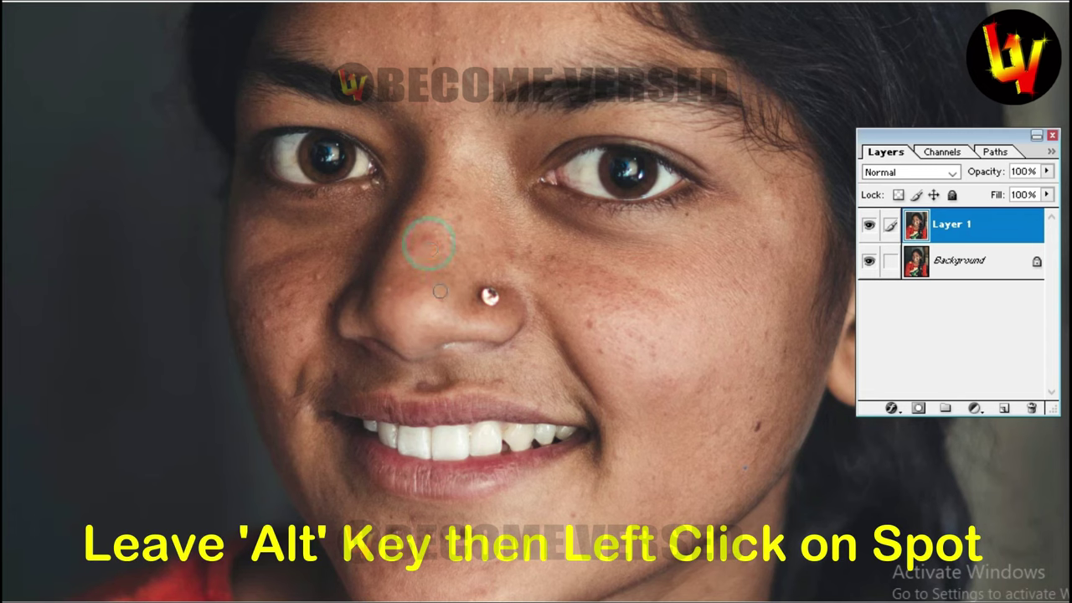
click(434, 256)
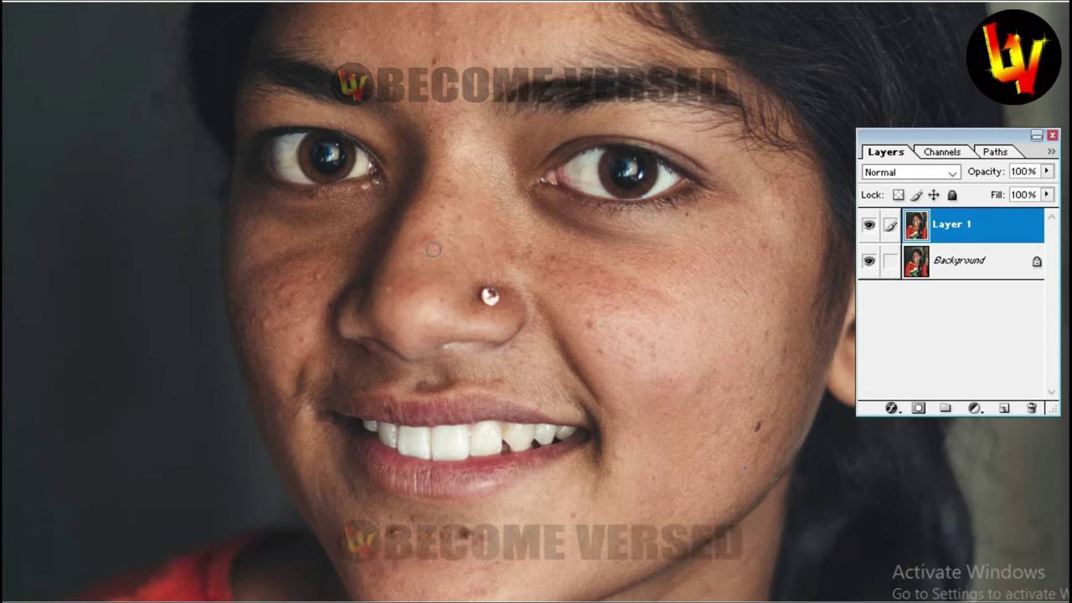
click(430, 250)
Heal the spots on the cheek and lower cheek, sampling nearby clean skin each time
alt+click(562, 259)
click(553, 258)
alt+click(603, 321)
click(592, 319)
alt+click(750, 438)
alt+click(748, 436)
click(755, 423)
Sample clean skin beside the chin and paint over the chin spots
scroll(536, 410, down, 3)
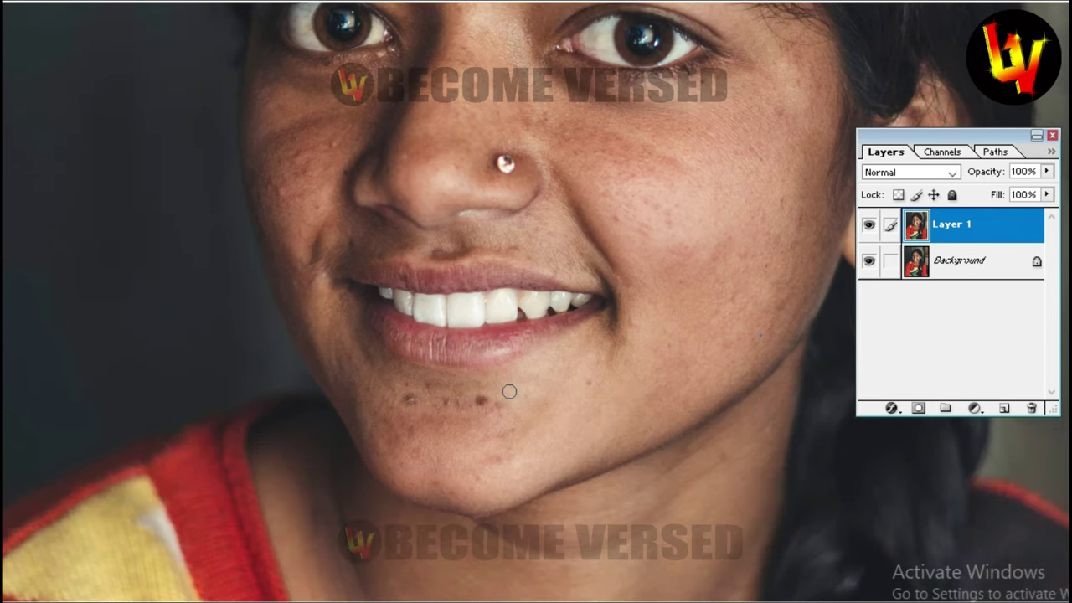
key(alt)
alt+click(501, 395)
drag(500, 390, 478, 398)
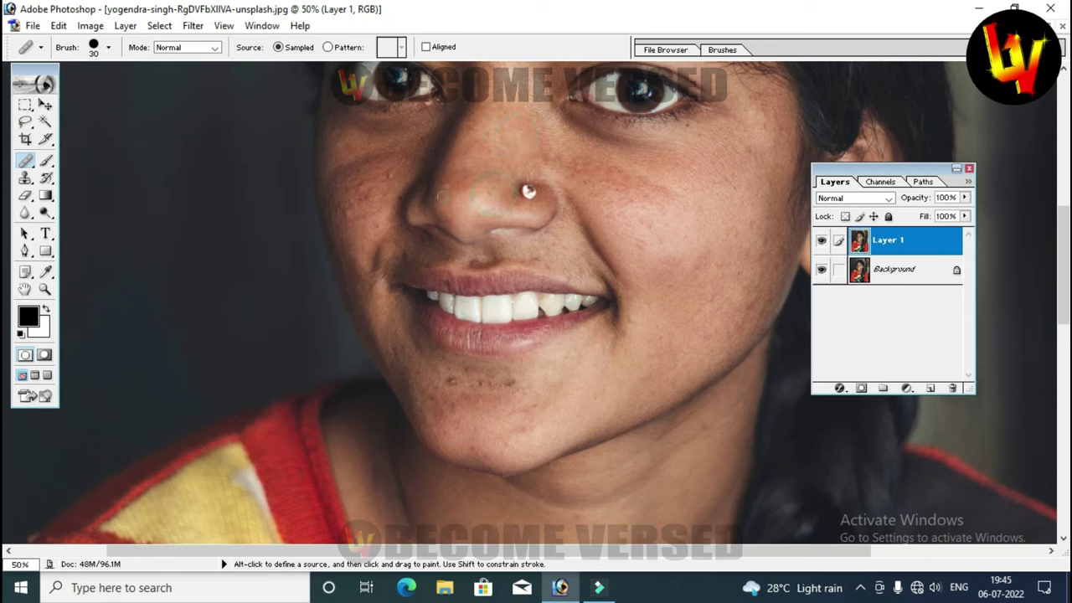
Paint over the remaining chin spots, then fit the photo and zoom back in on the face
click(450, 378)
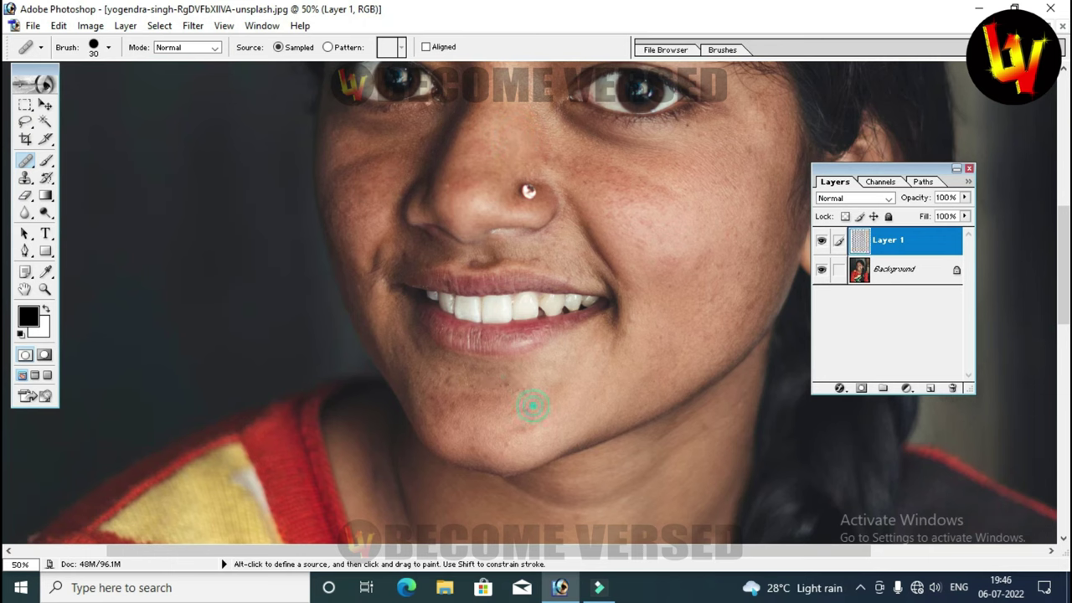
scroll(462, 398, up, 2)
scroll(562, 411, up, 3)
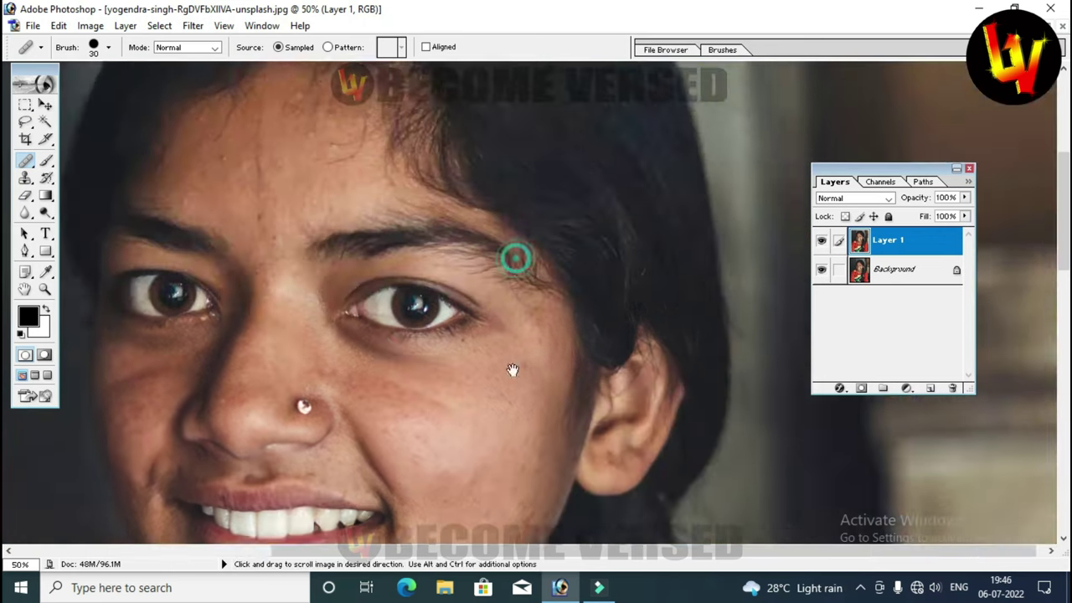
scroll(512, 257, up, 2)
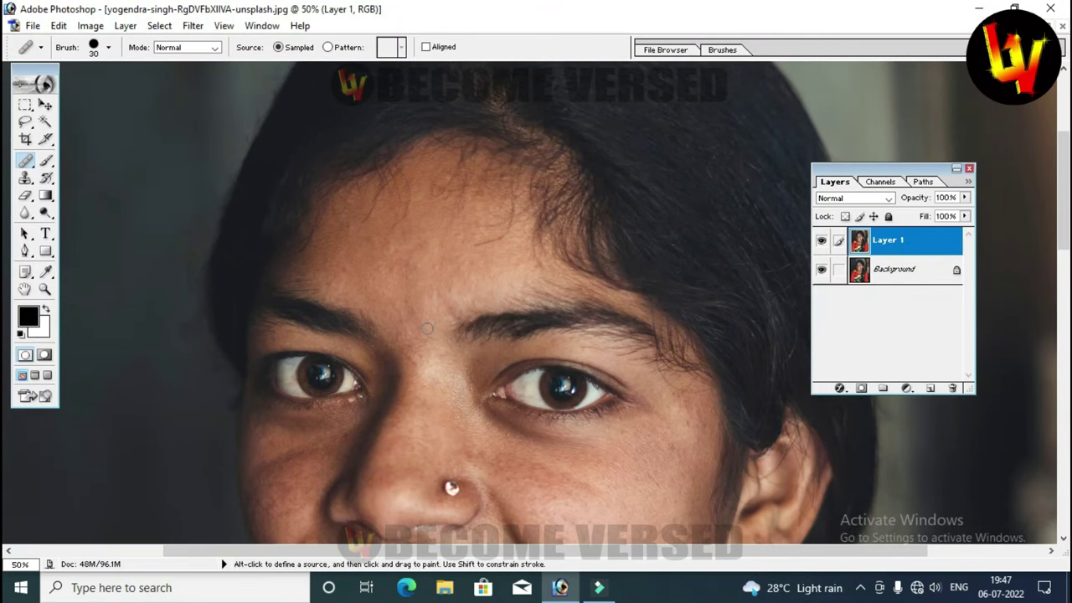
drag(426, 322, 436, 198)
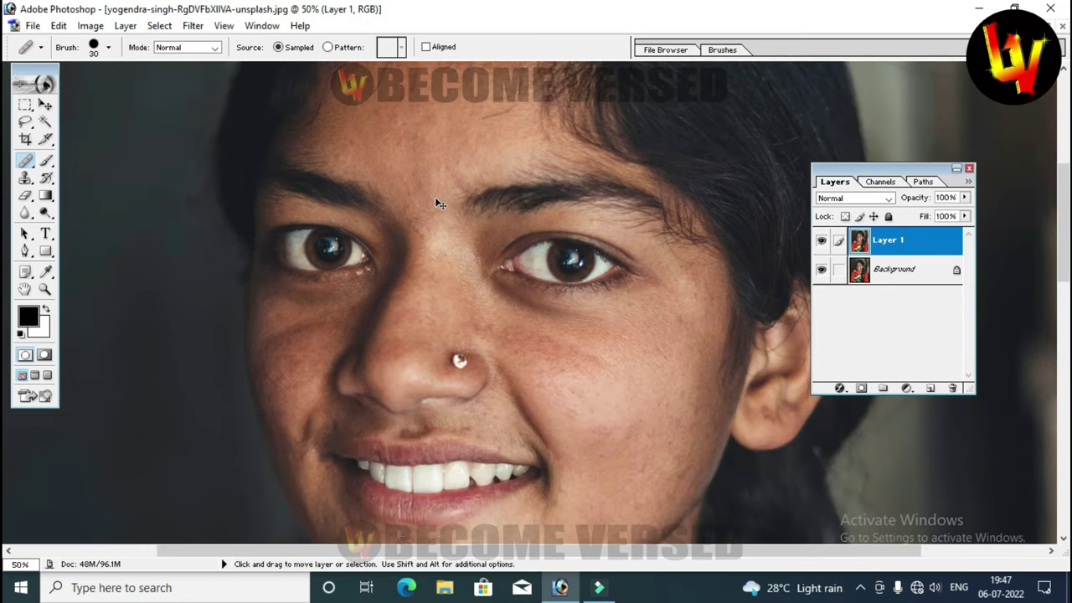
key(ctrl+0)
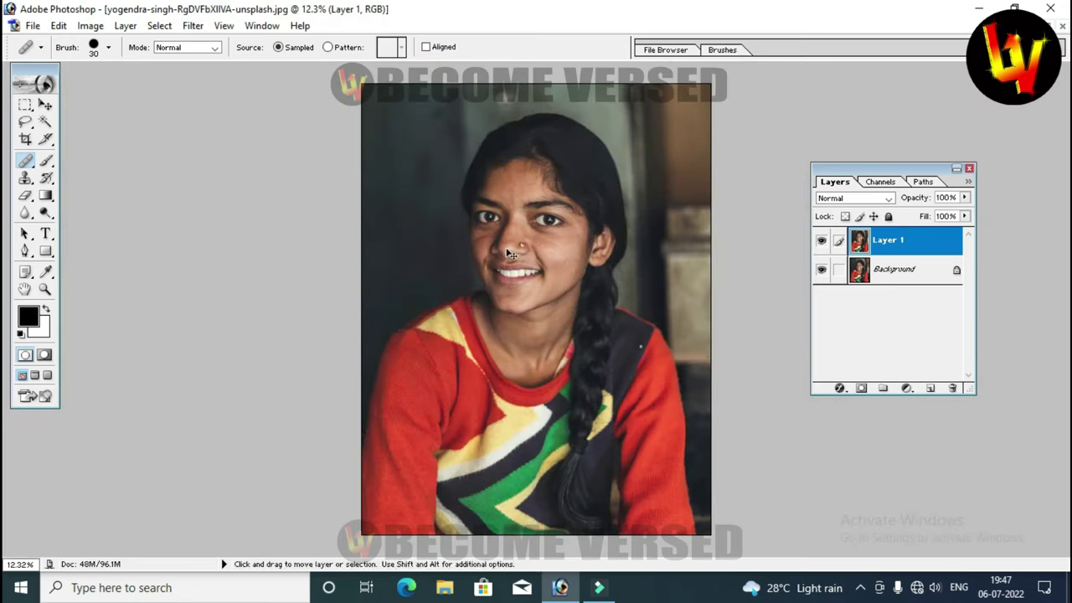
ctrl+click(488, 243)
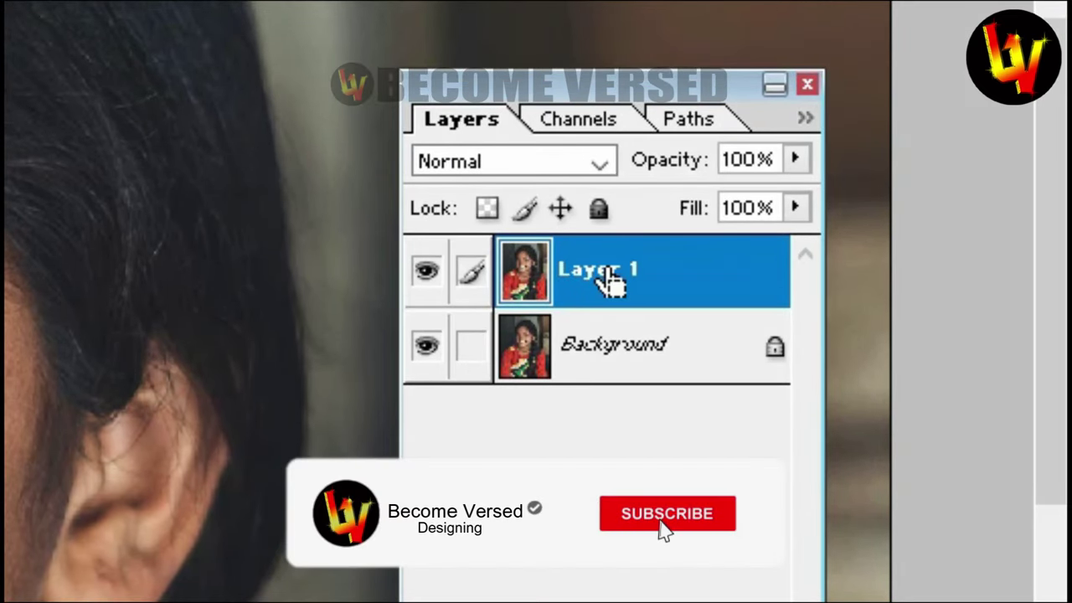
Duplicate Layer 1 into Layer 1 copy and select the Move tool
key(ctrl+j)
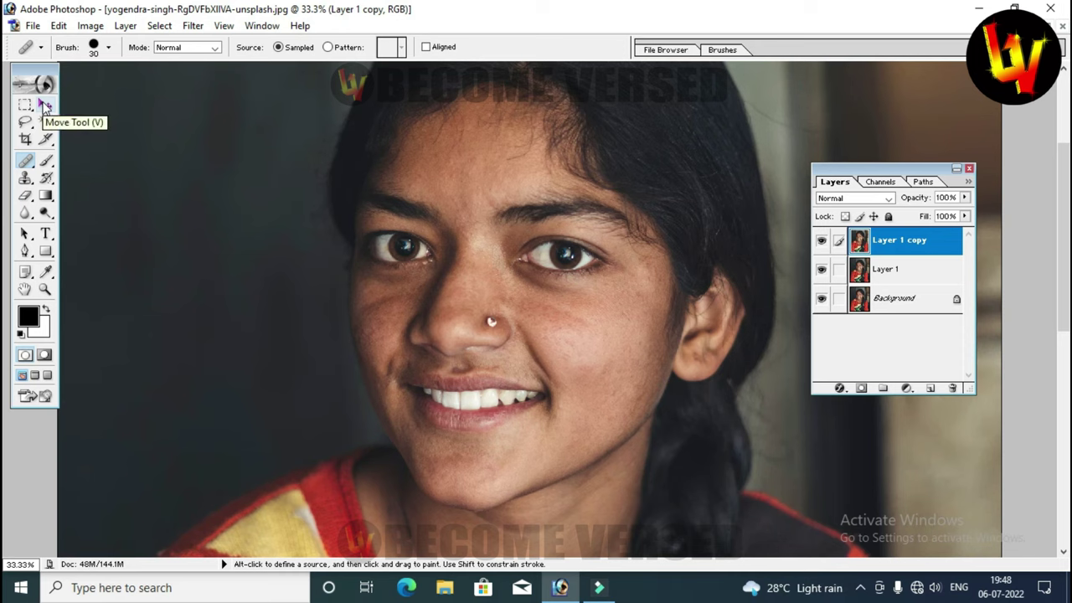
click(45, 105)
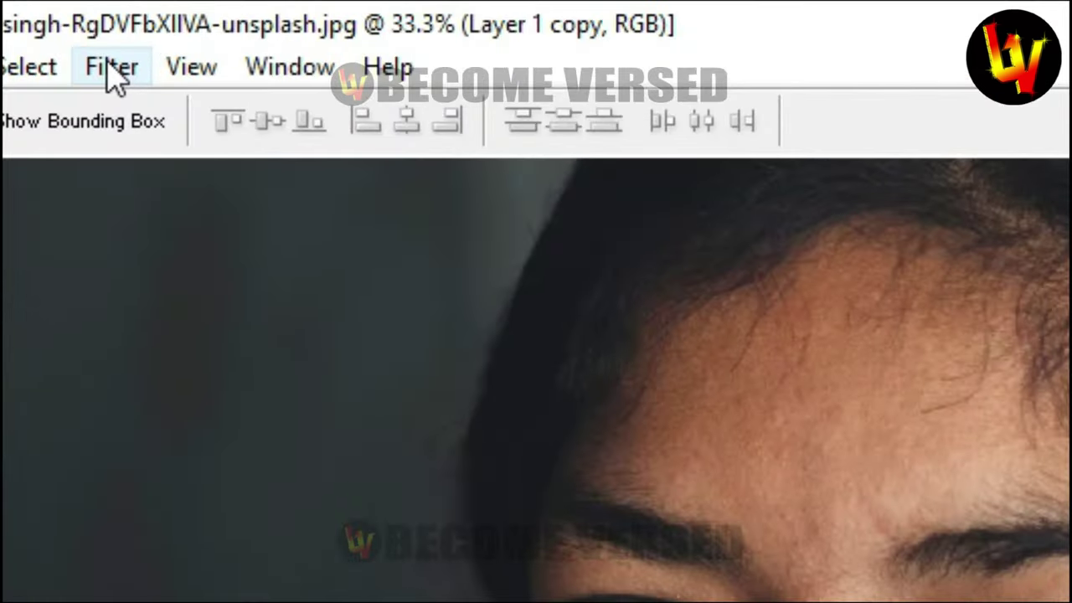
Apply a Gaussian Blur with a 44.5-pixel radius to Layer 1 copy
click(114, 74)
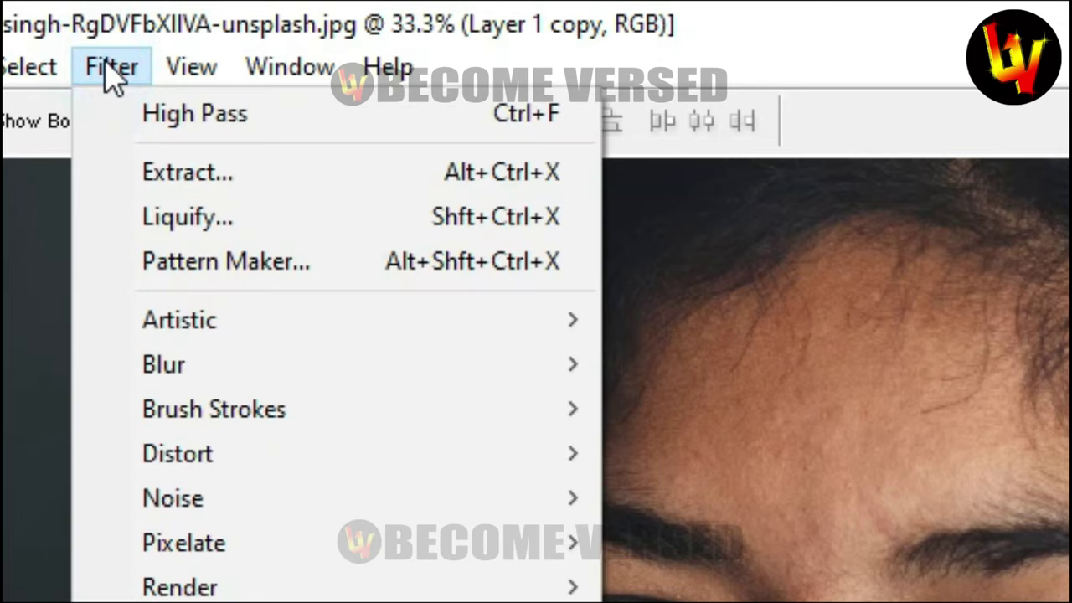
mouse_move(333, 365)
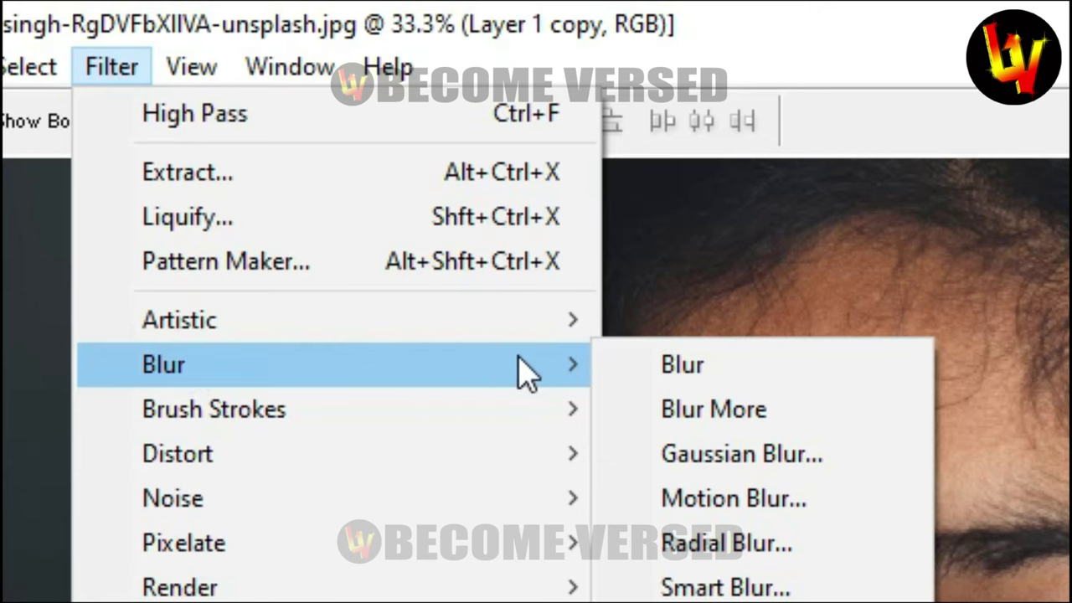
click(713, 453)
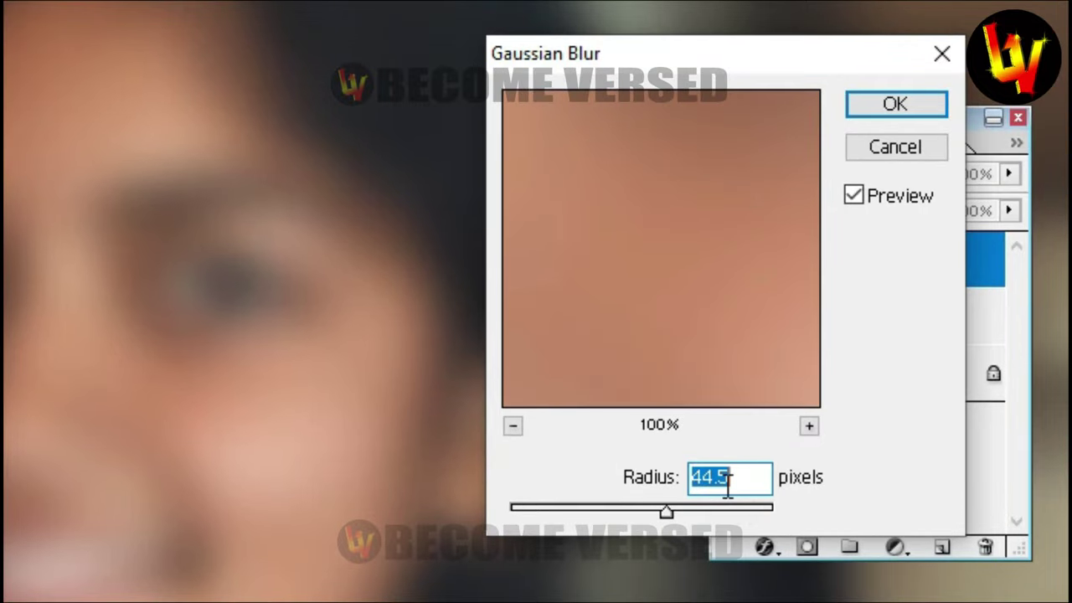
click(664, 509)
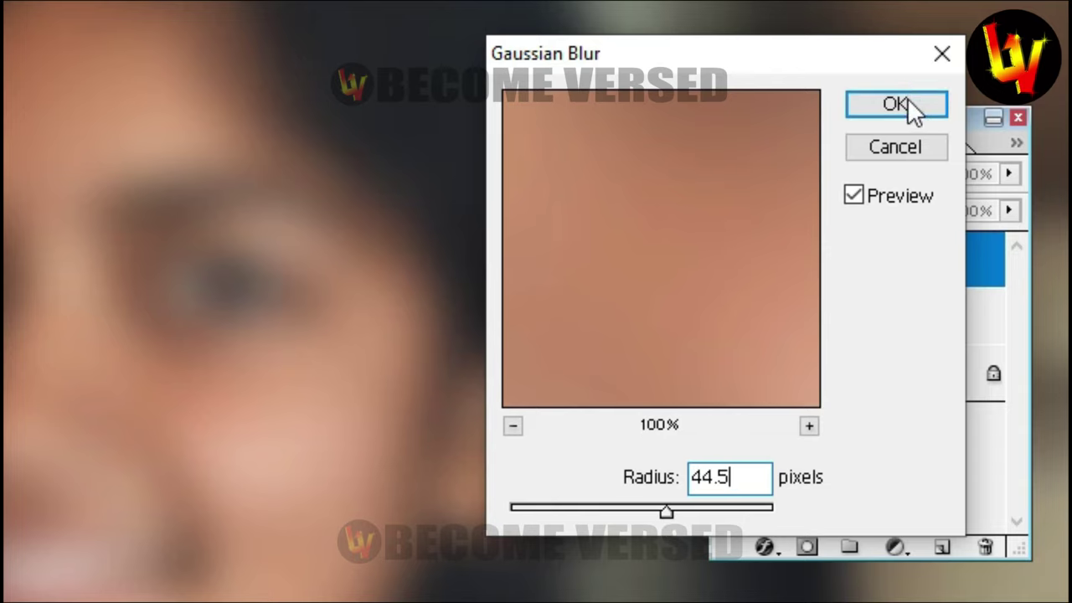
click(906, 99)
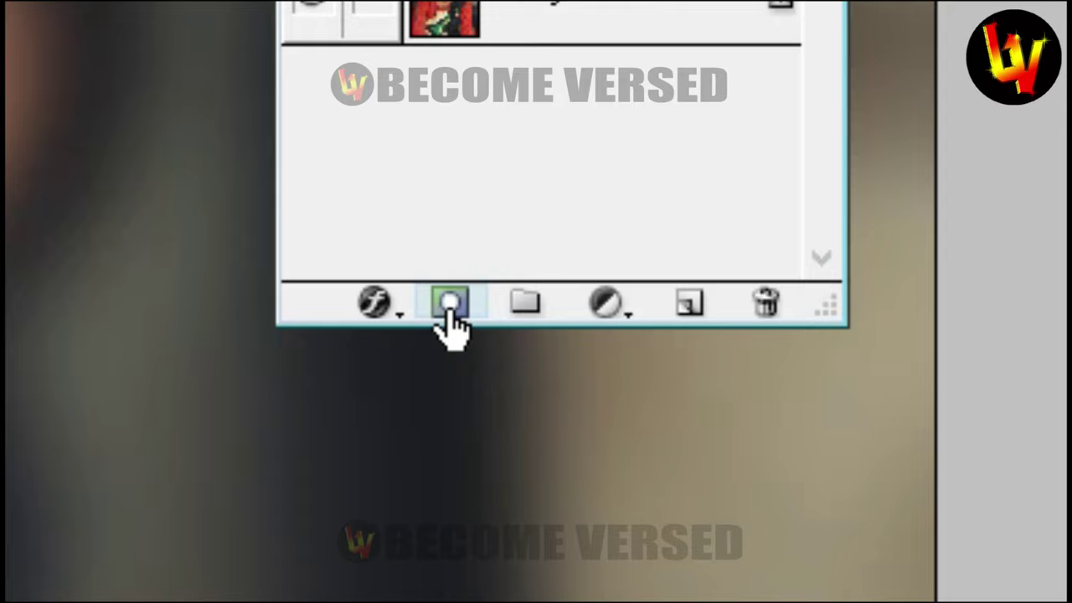
Alt-add a black hide-all layer mask to Layer 1 copy
click(448, 310)
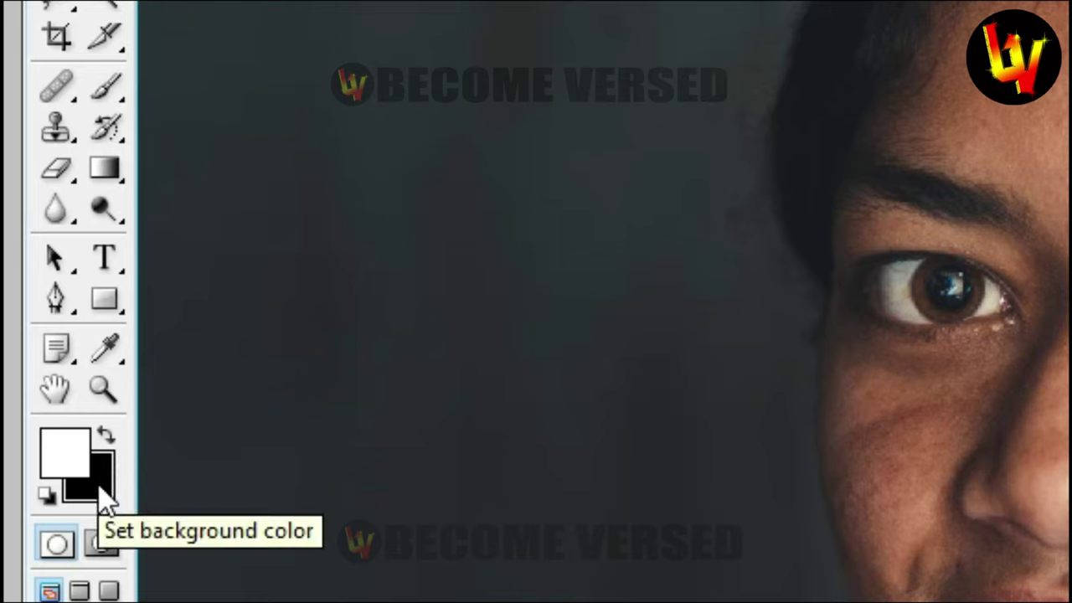
Select the regular Brush Tool from the brush and pencil group
click(108, 88)
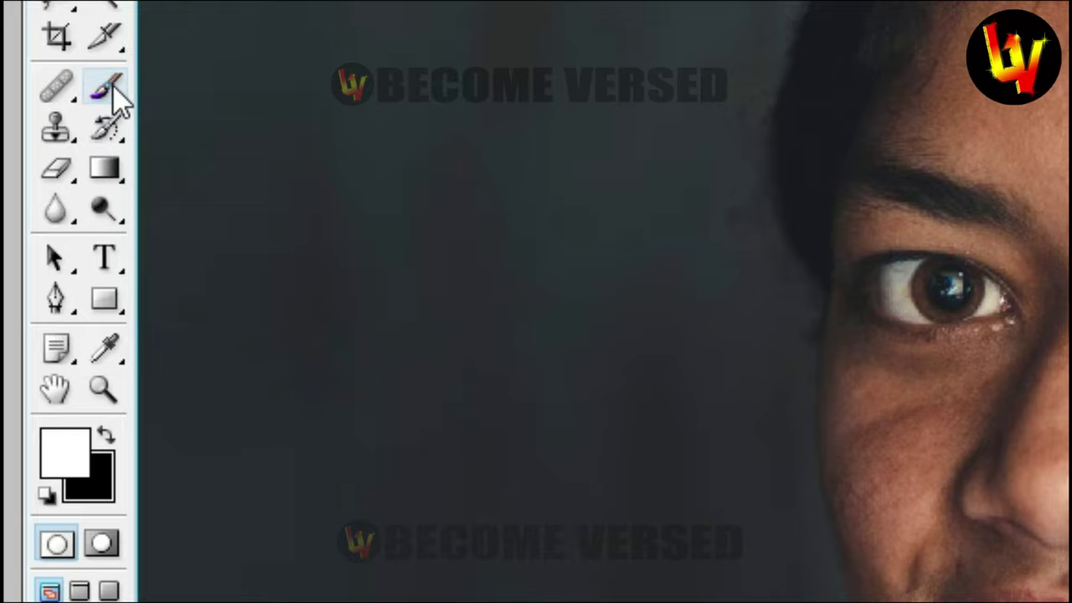
right_click(113, 91)
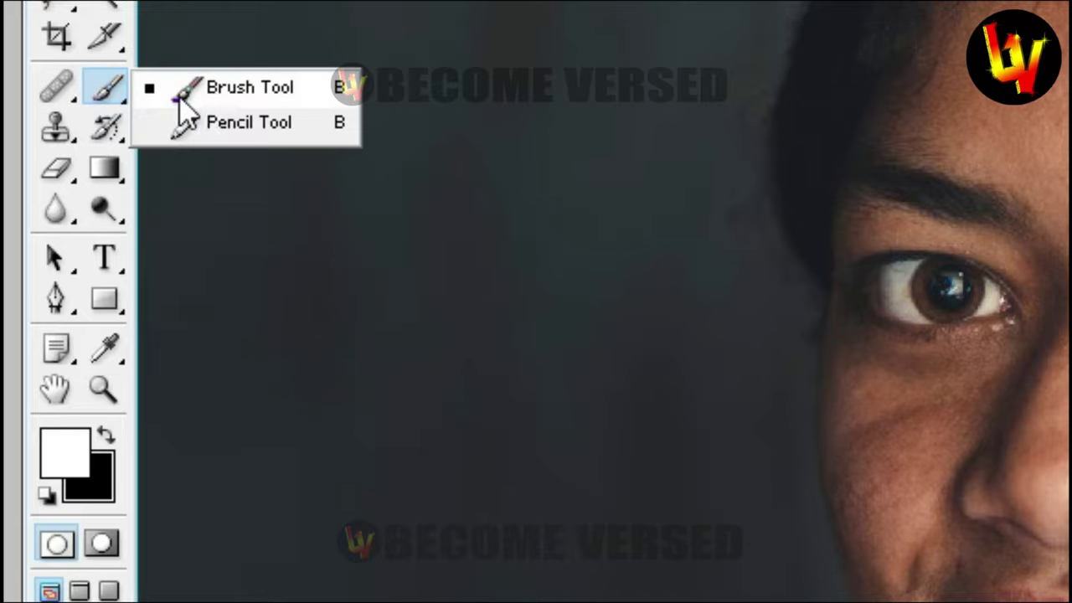
click(263, 88)
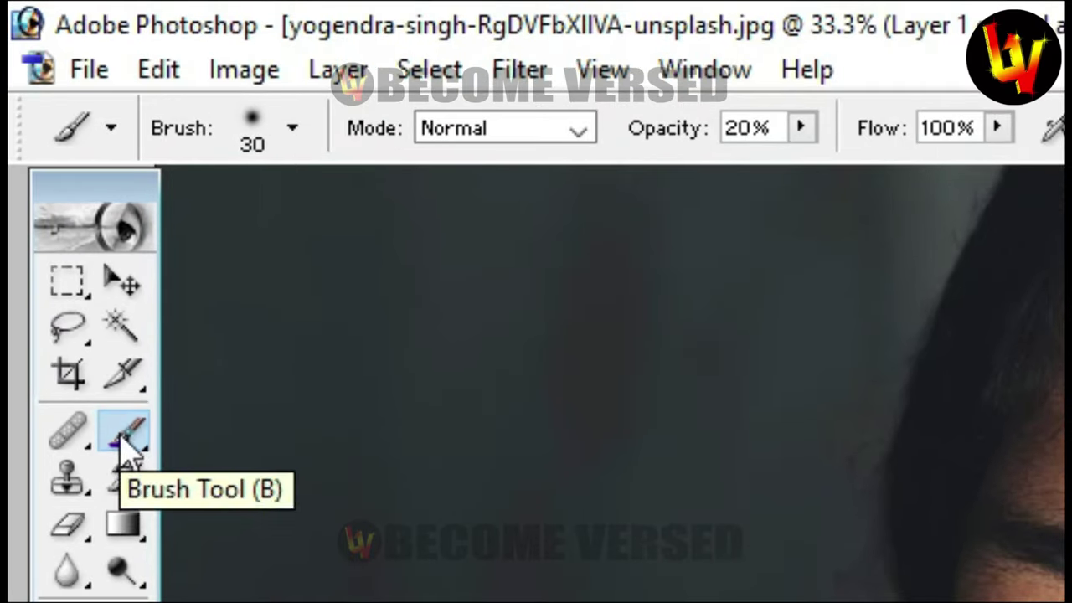
Pick the soft 21 px brush preset and raise opacity from 20% to 50%
click(293, 128)
scroll(331, 536, down, 1)
scroll(329, 540, down, 2)
scroll(331, 540, down, 2)
scroll(331, 536, down, 1)
scroll(328, 527, down, 1)
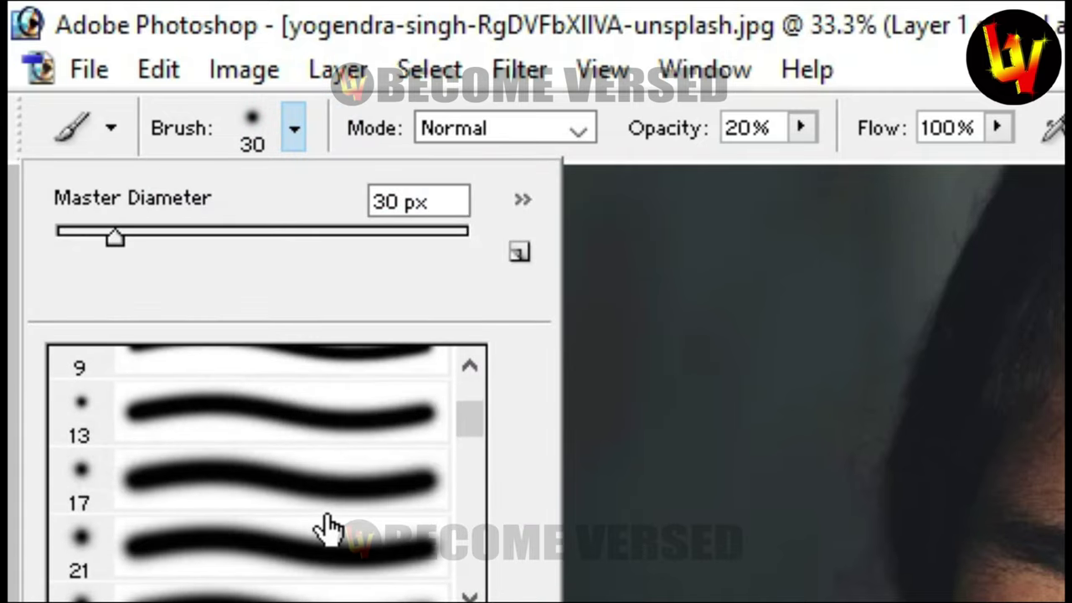
scroll(329, 529, down, 1)
click(325, 537)
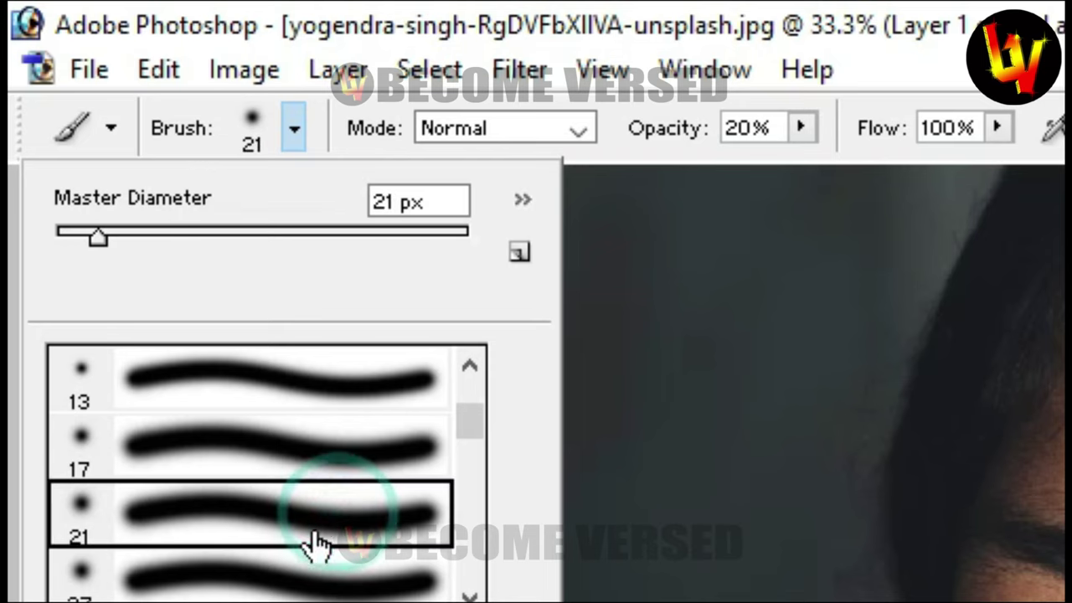
click(658, 470)
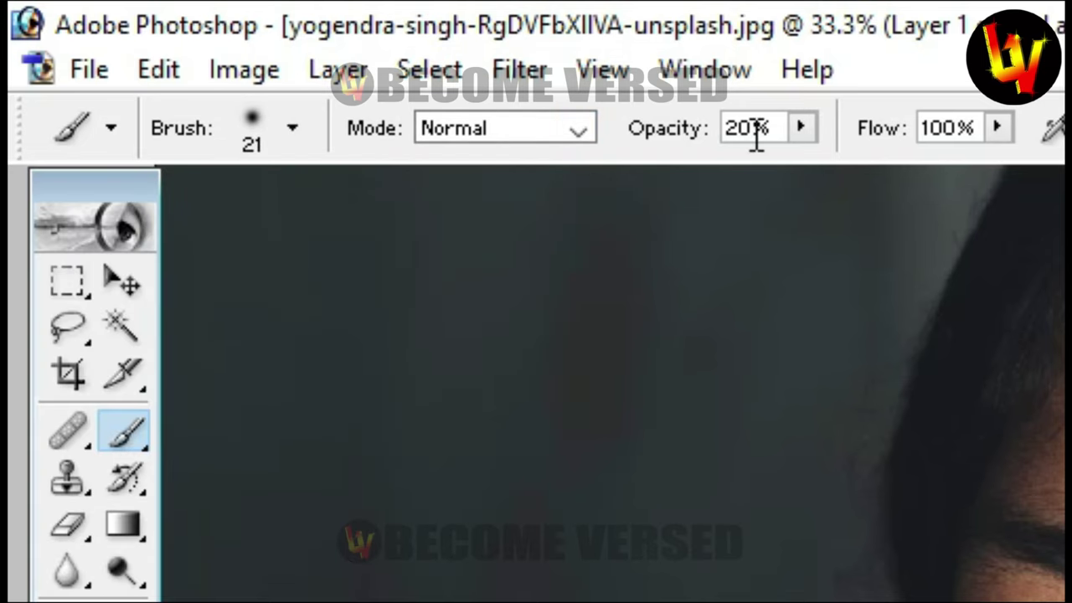
drag(751, 134, 720, 138)
text(50)
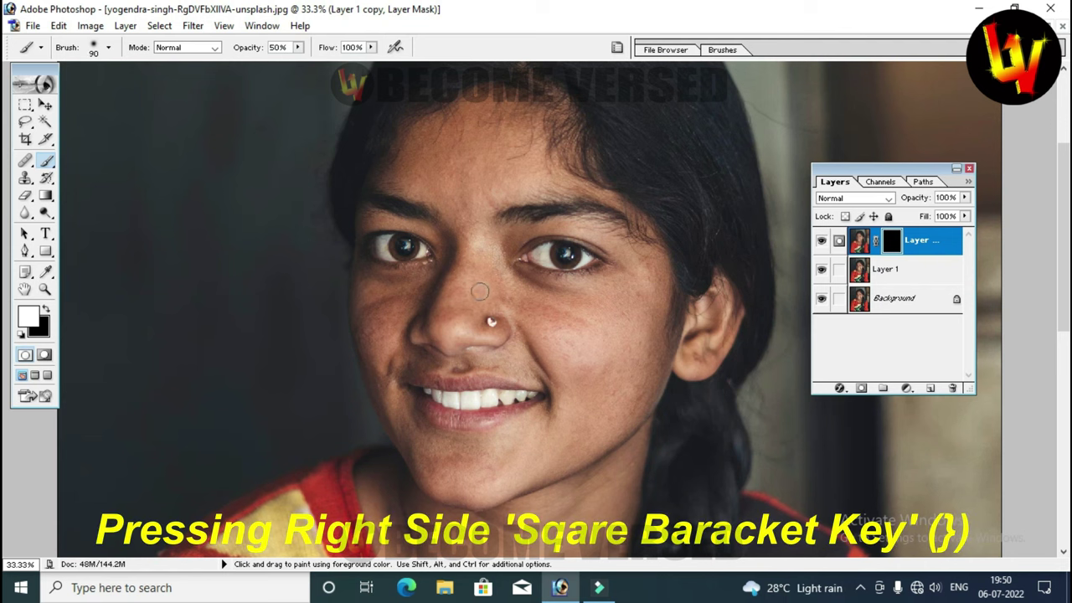
Enlarge the soft brush to 175 px to paint the mask over the skin
key(bracketright)
key(bracketright)
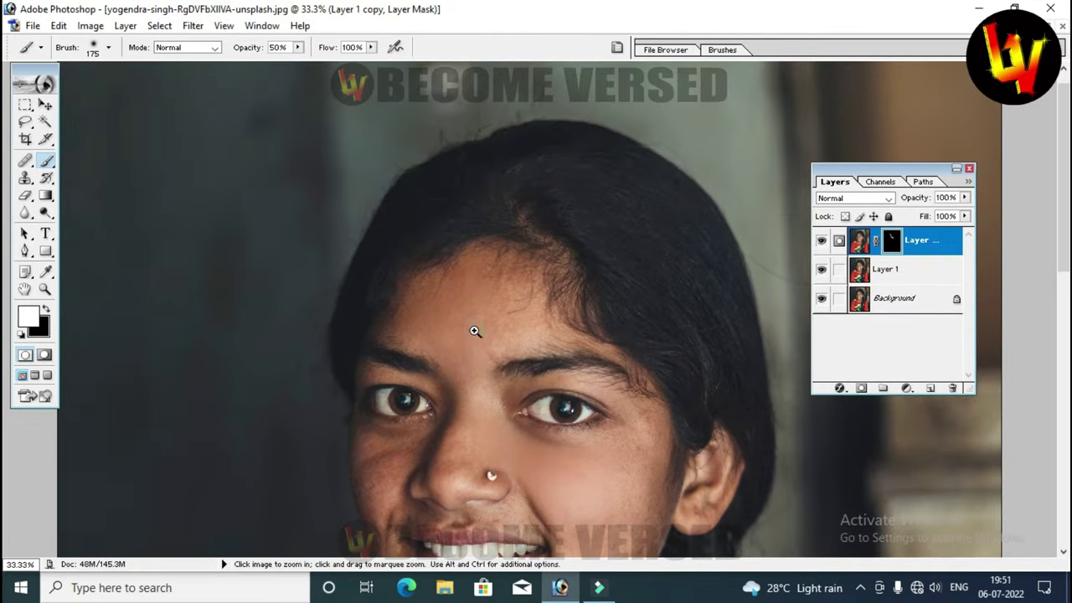
At 50% zoom, paint the blur onto the forehead, nose and cheeks with the 175 px brush
ctrl+click(474, 330)
drag(540, 295, 525, 165)
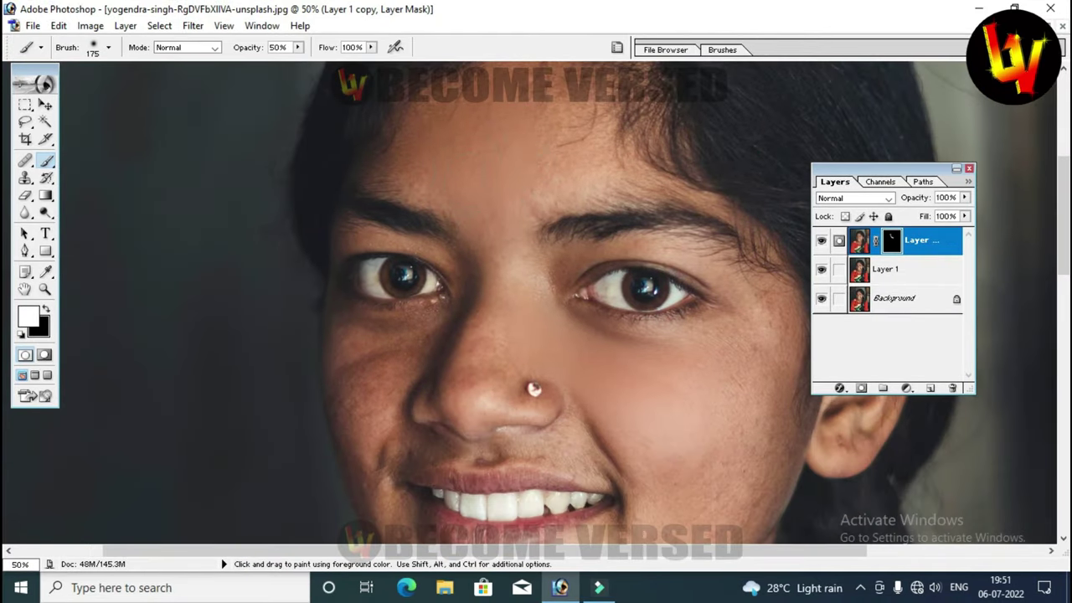
mouse_move(508, 310)
mouse_down()
mouse_move(520, 99)
mouse_move(494, 204)
mouse_up()
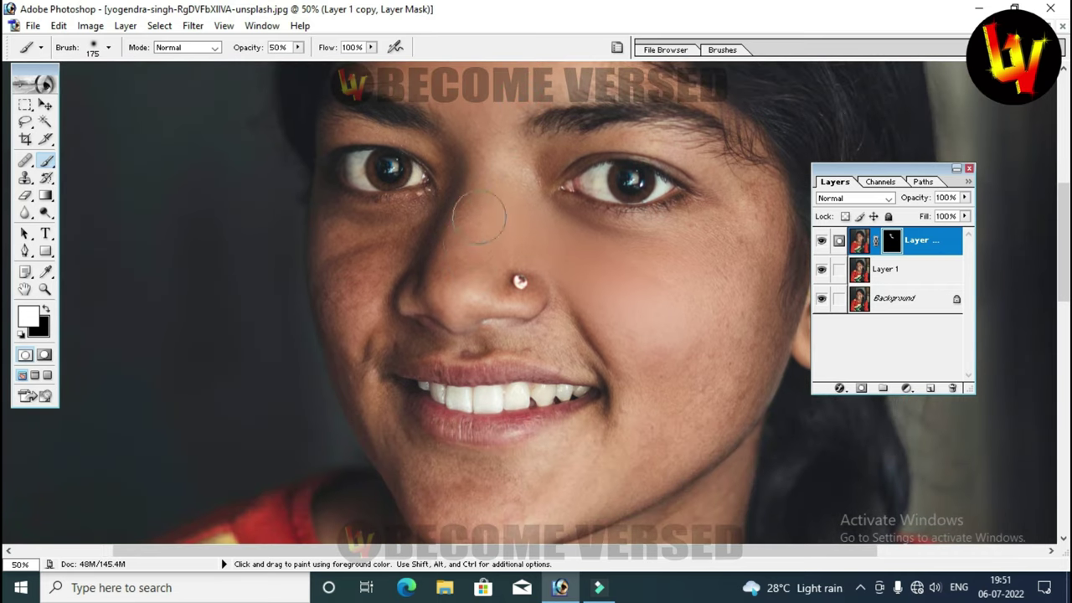
drag(502, 162, 398, 77)
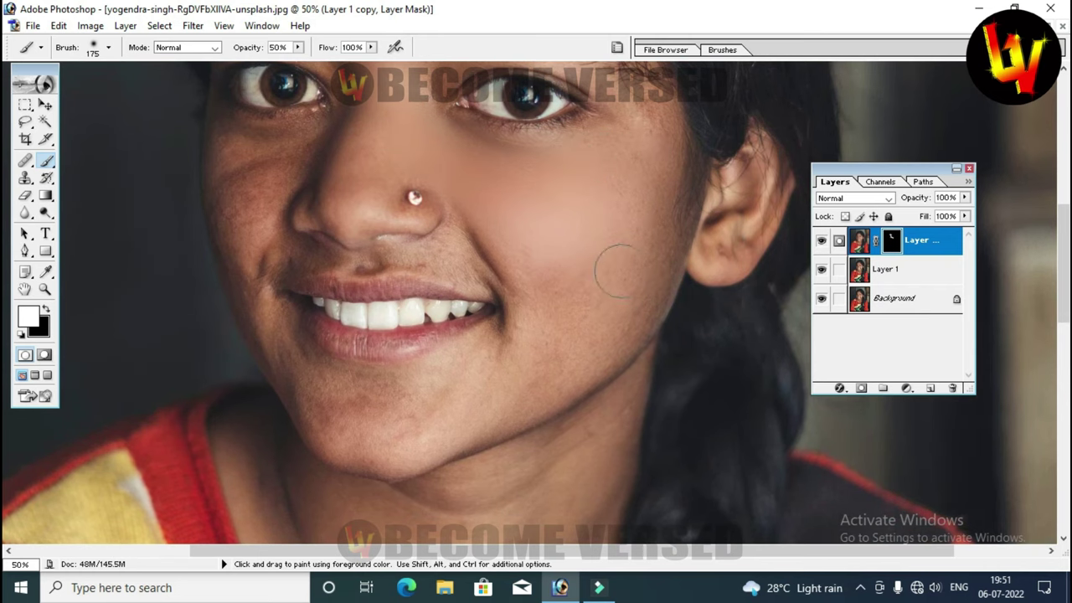
scroll(570, 276, down, 3)
drag(636, 130, 575, 370)
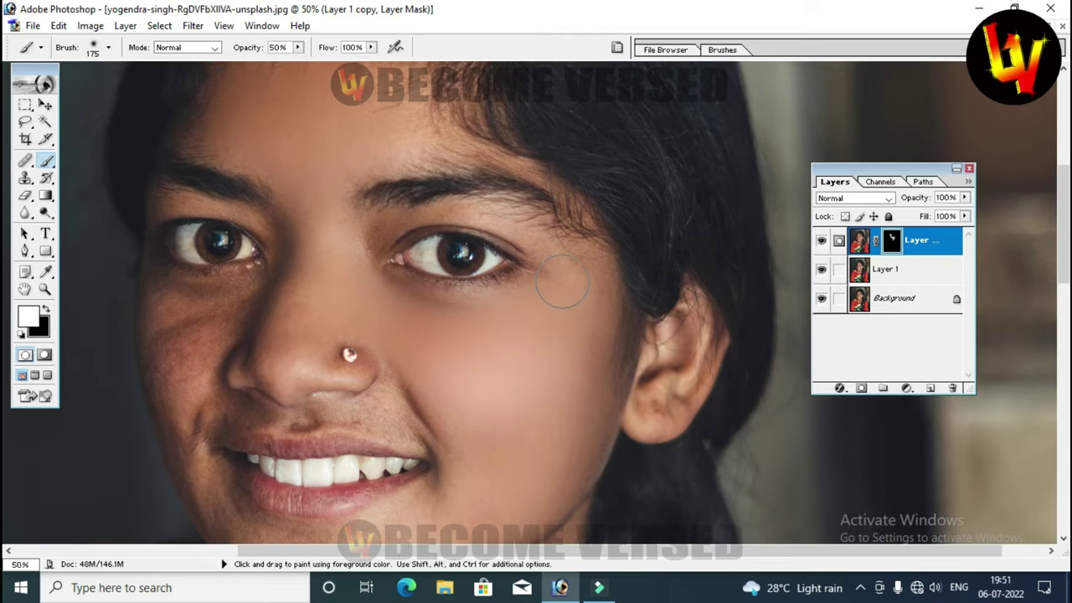
Continue smoothing skin around the eyes, nose and chin with 125, 60 and 100 px brushes
key(bracketleft)
key(bracketleft)
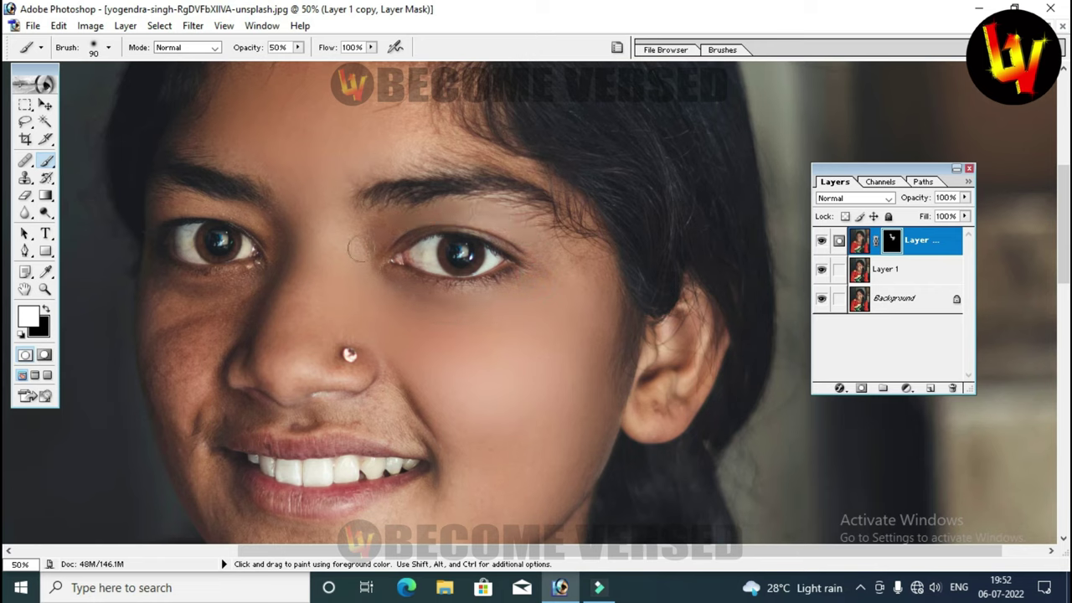
drag(335, 251, 375, 329)
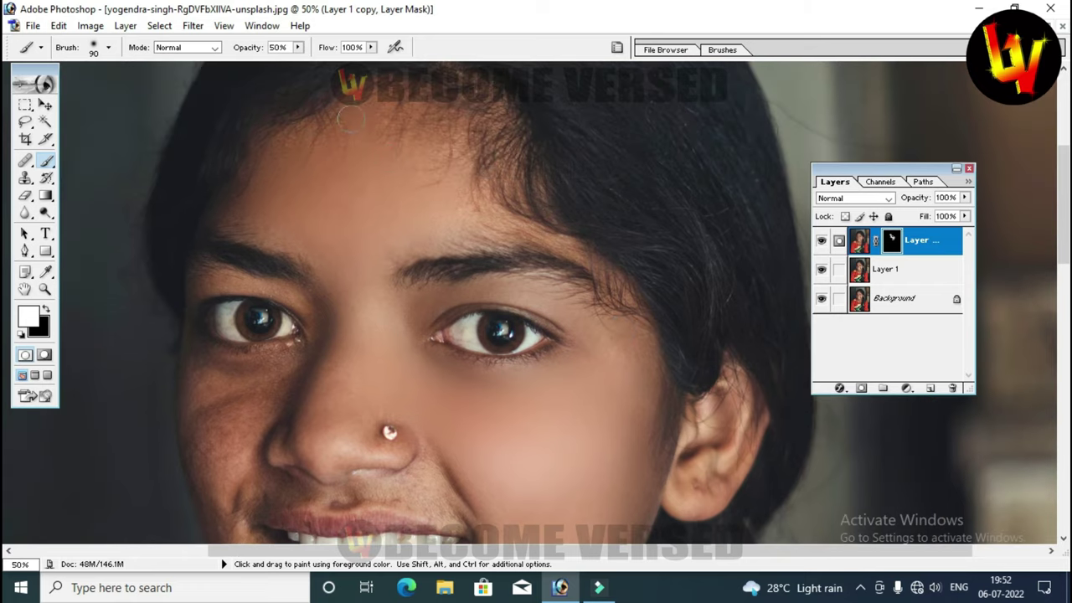
drag(306, 297, 381, 142)
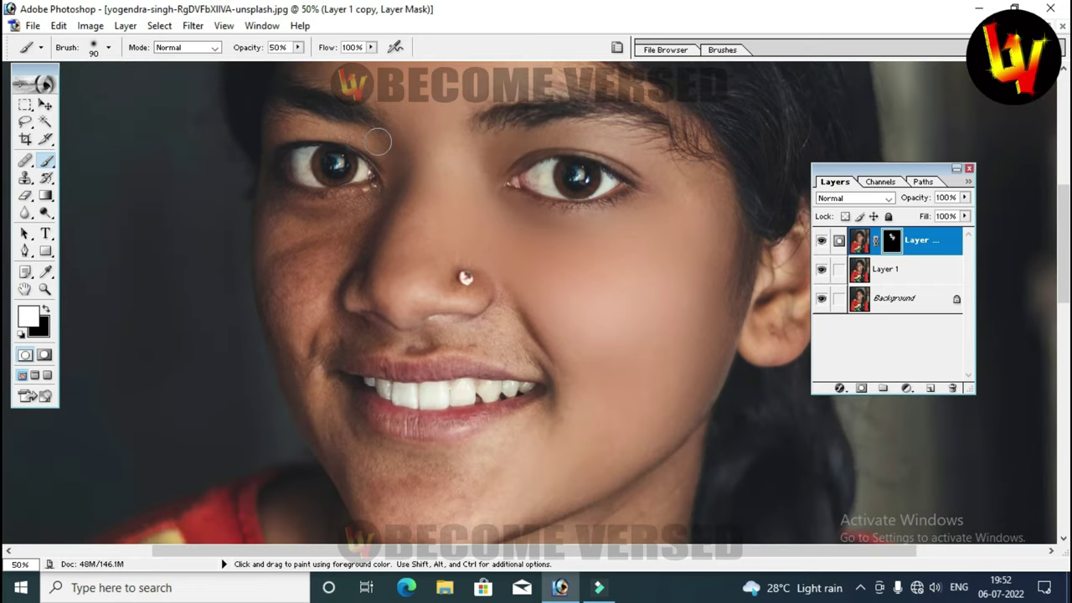
key(bracketleft)
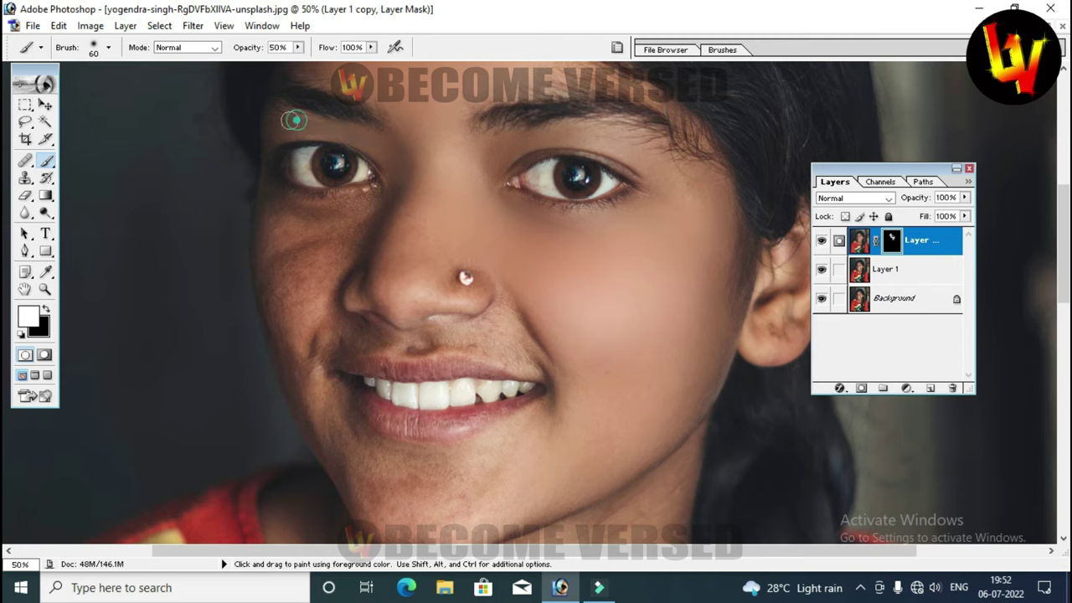
drag(378, 232, 385, 204)
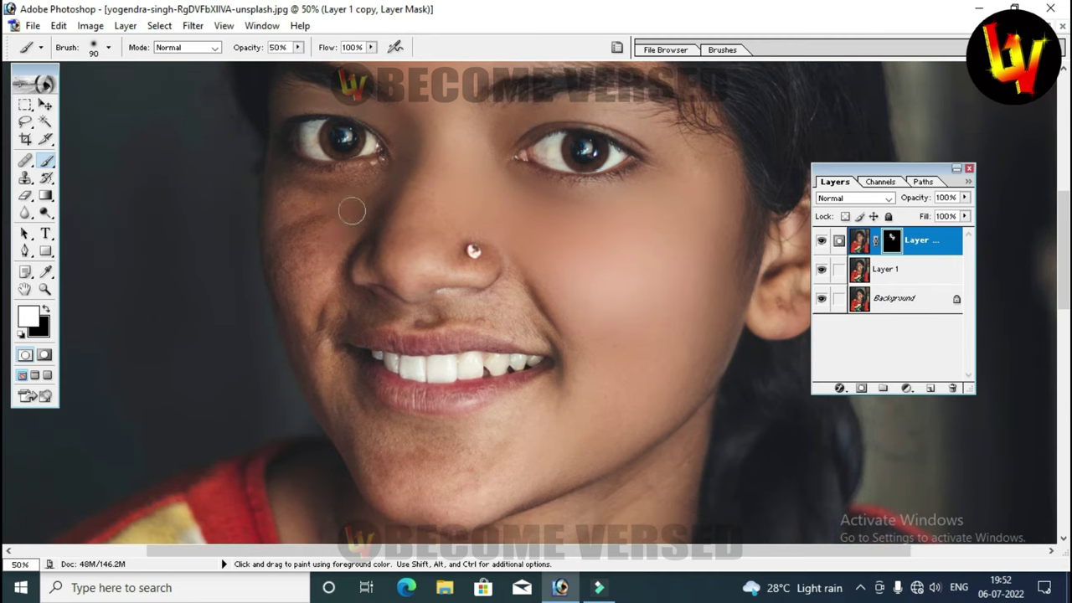
key(bracketright)
key(bracketright)
key(bracketright)
drag(344, 247, 376, 129)
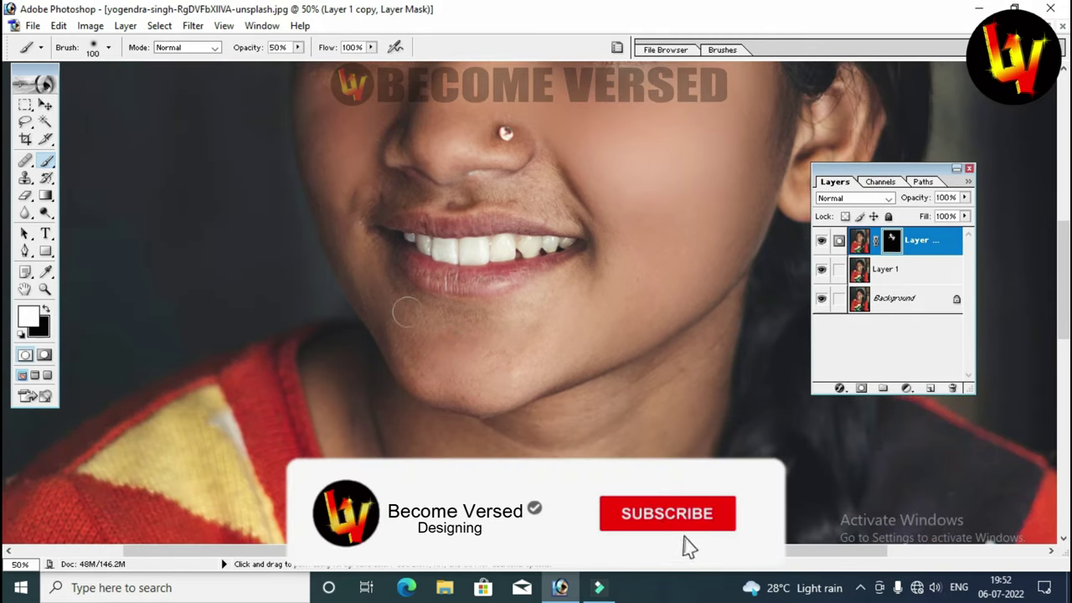
Zoom in on the mouth and paint the mask over the dark hairs above the upper lip
drag(563, 328, 487, 306)
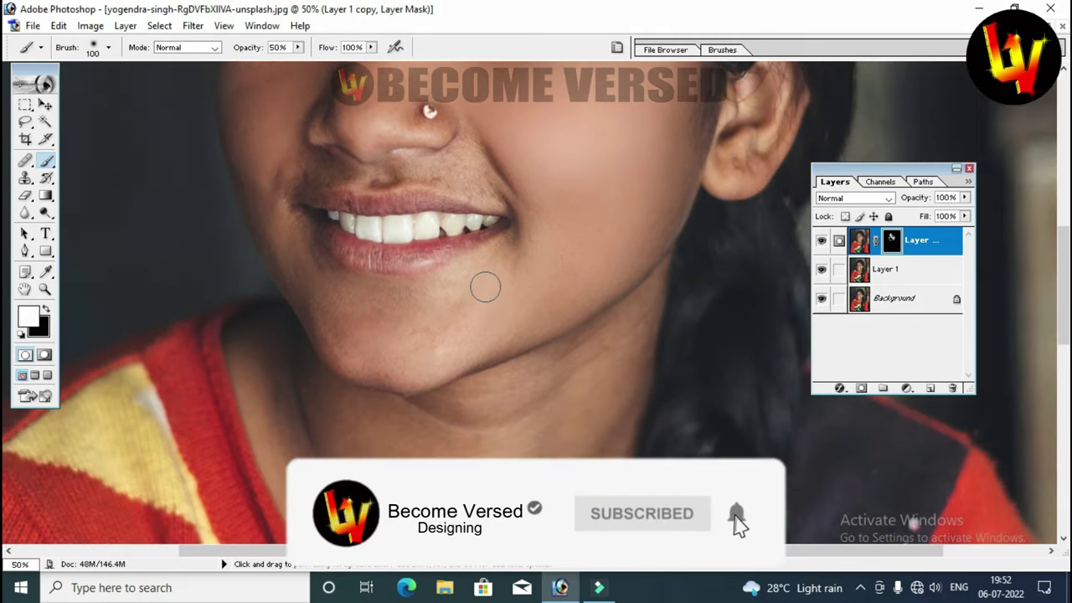
drag(414, 345, 573, 411)
mouse_move(389, 198)
mouse_down()
mouse_move(506, 263)
mouse_move(451, 241)
mouse_up()
drag(675, 246, 584, 264)
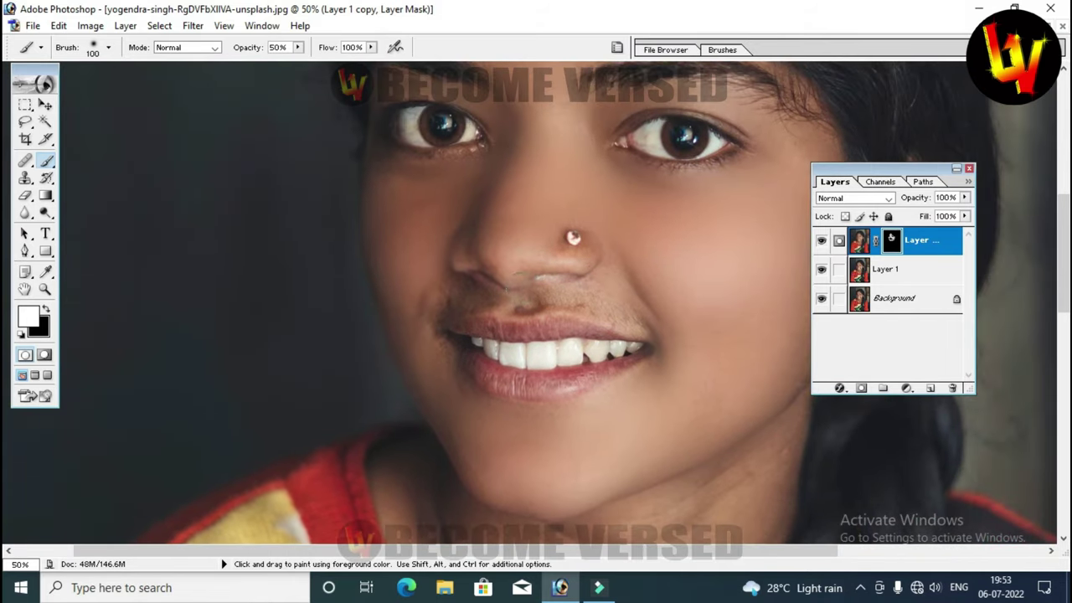
ctrl+click(561, 297)
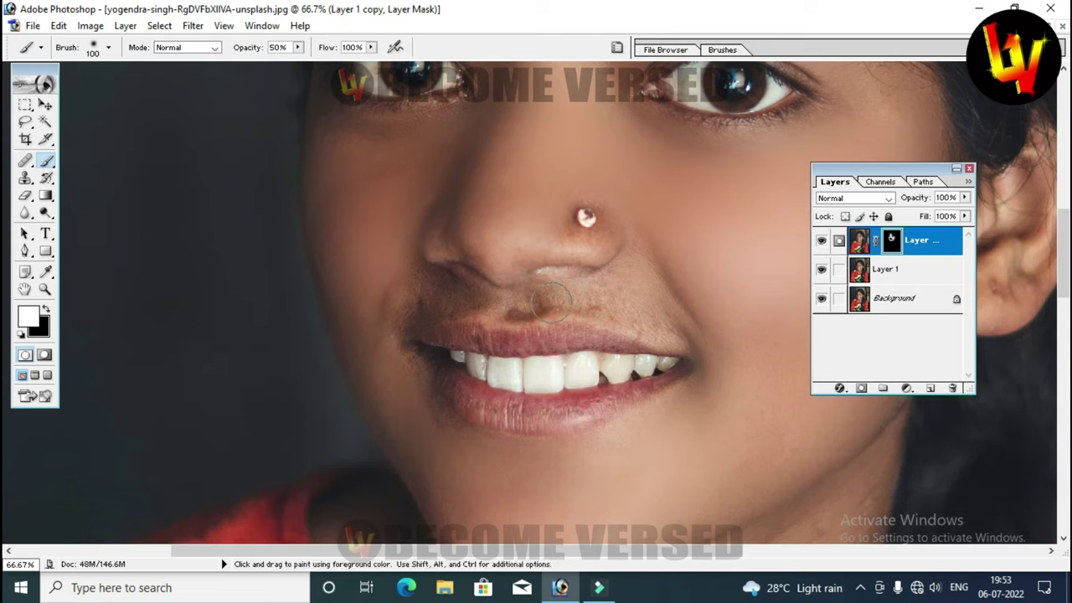
key(bracketleft)
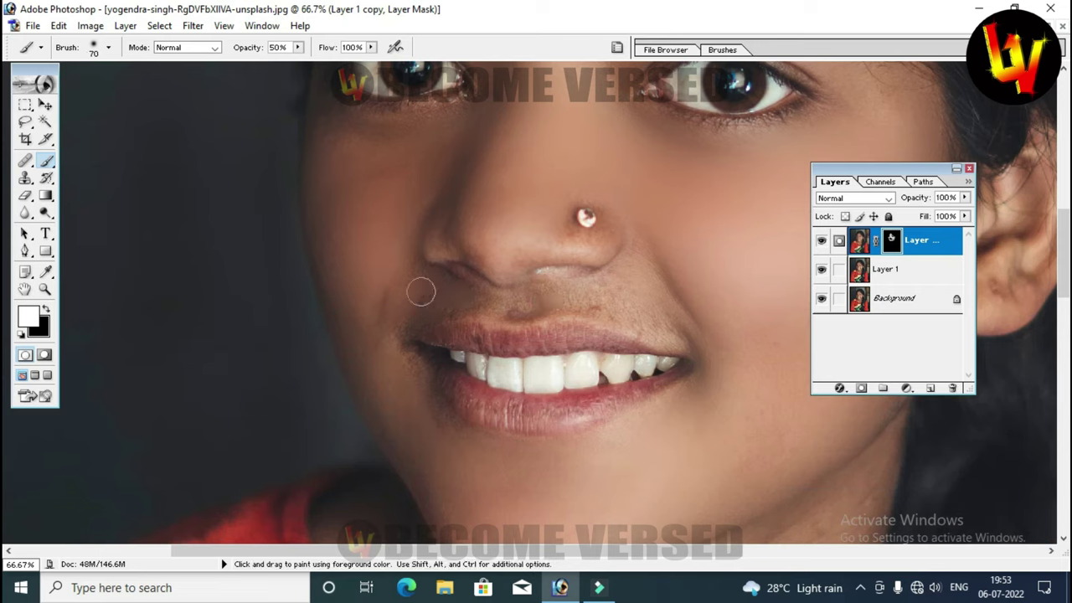
drag(482, 297, 608, 286)
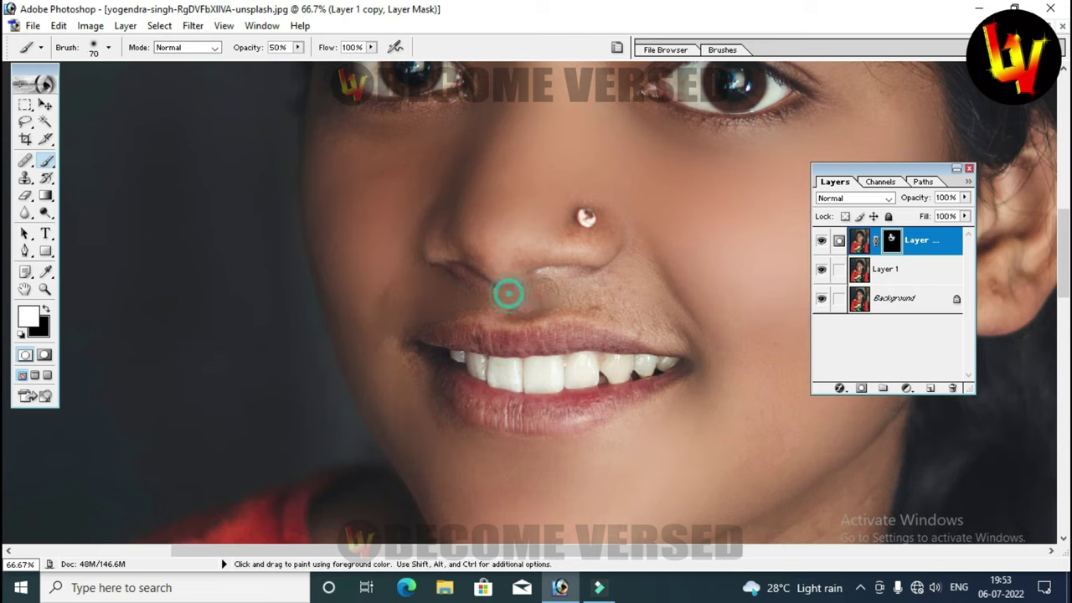
Refine the upper-lip smoothing with a much smaller brush, then fit the whole photo in view
key(bracketleft)
key(bracketleft)
key(bracketleft)
scroll(556, 182, down, 5)
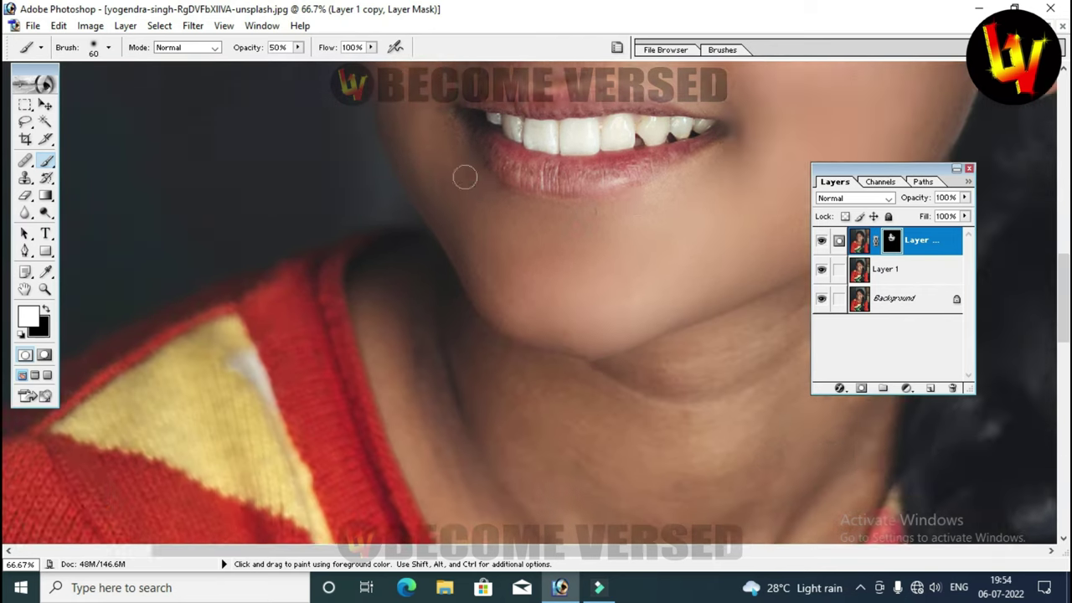
scroll(467, 175, down, 3)
scroll(502, 151, down, 3)
key(bracketright)
key(bracketright)
key(bracketright)
scroll(610, 383, up, 5)
scroll(539, 394, up, 3)
key(bracketleft)
key(bracketleft)
key(bracketleft)
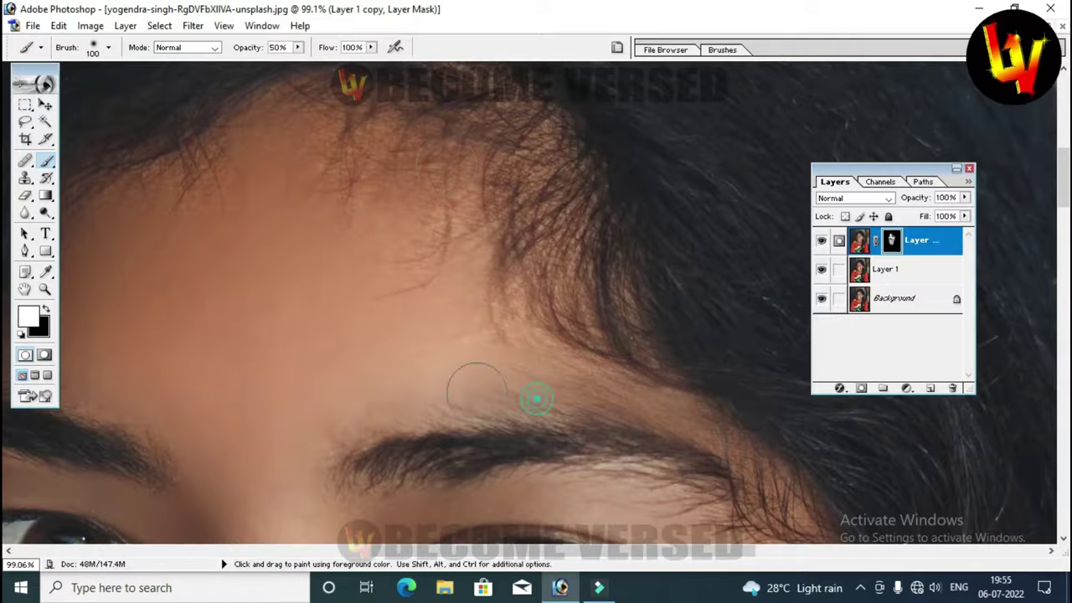
scroll(461, 162, right, 3)
key(ctrl+0)
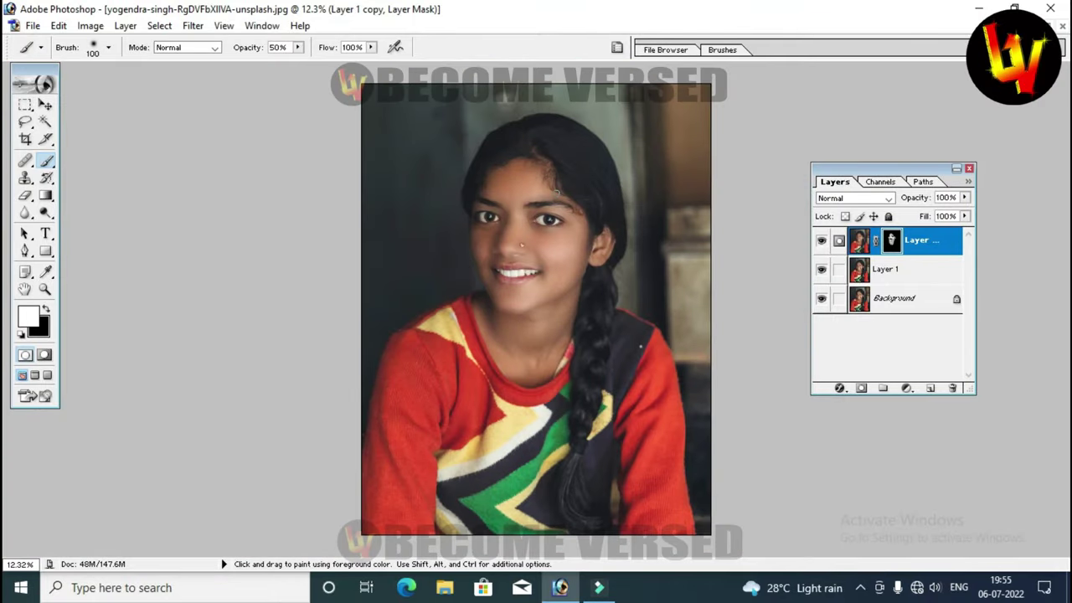
With the Move tool active, lower Layer 1 copy's fill from 100% toward 88%
key(v)
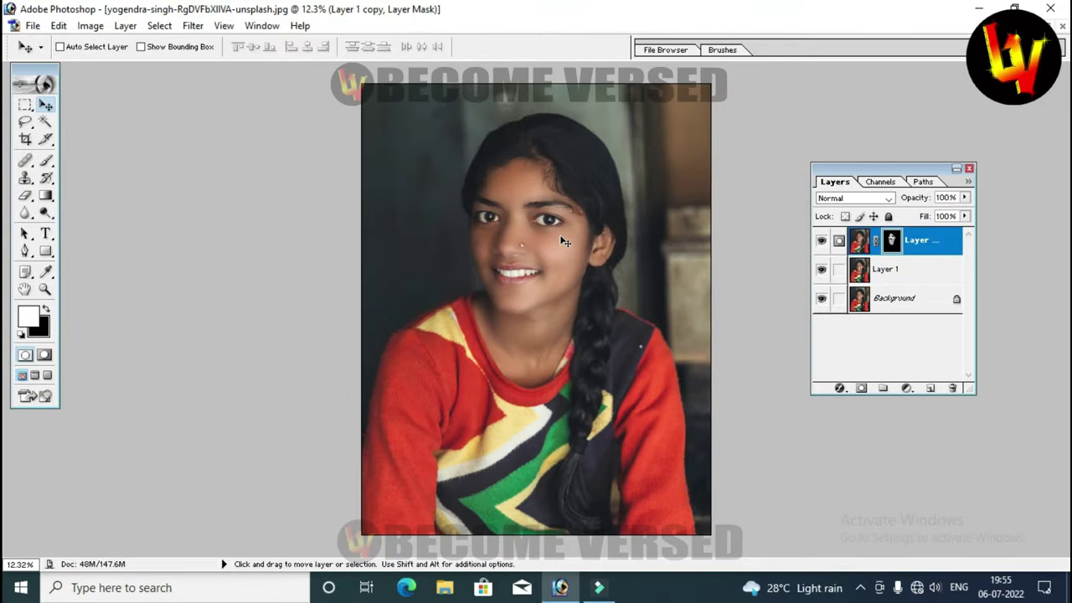
scroll(565, 242, up, 3)
scroll(556, 276, down, 1)
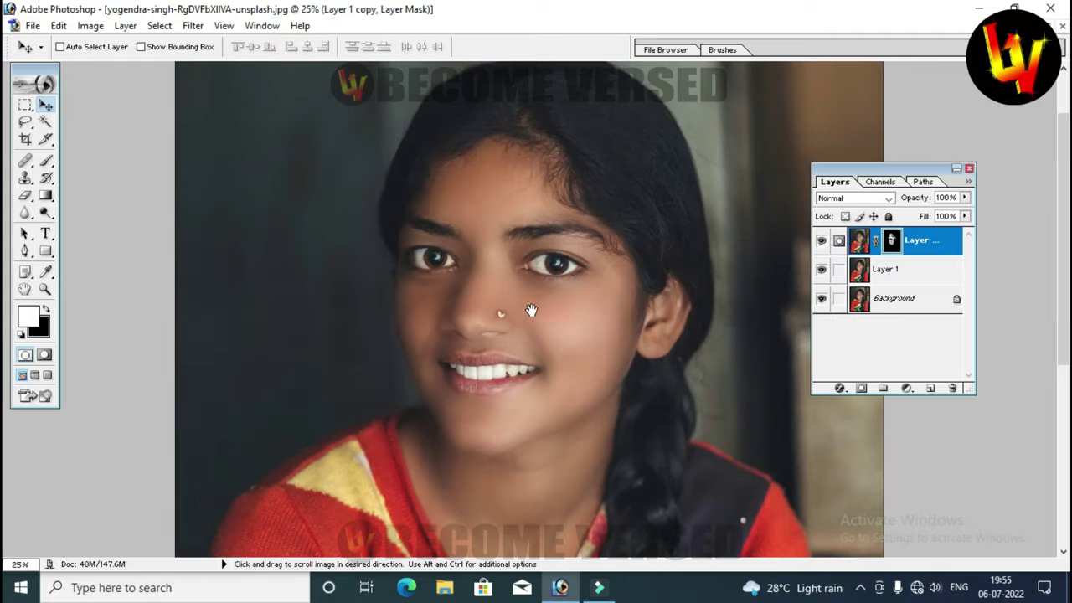
scroll(561, 299, up, 1)
scroll(587, 293, up, 1)
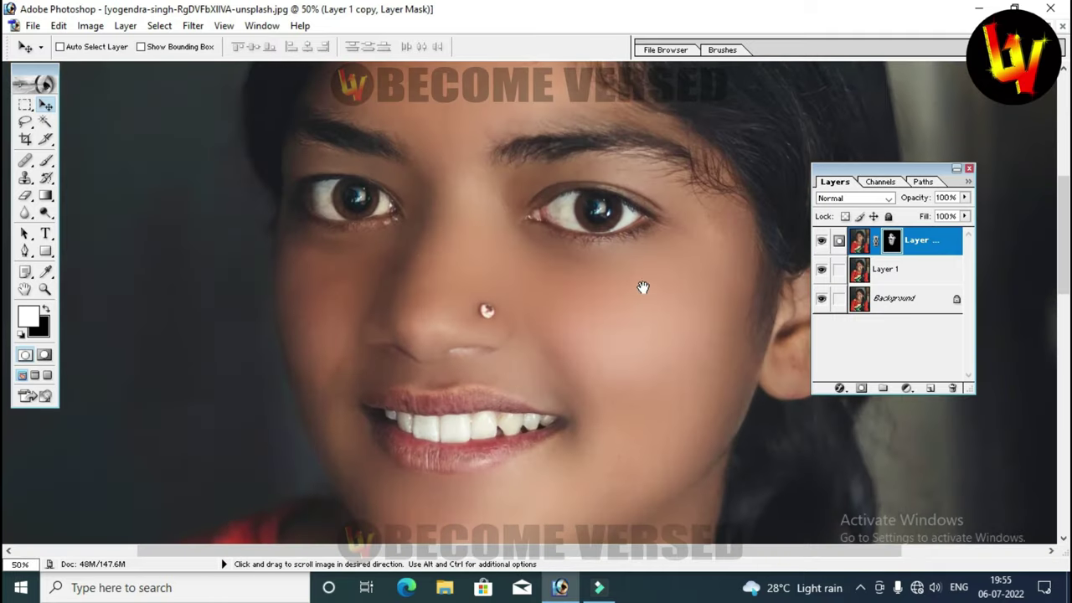
scroll(643, 288, down, 1)
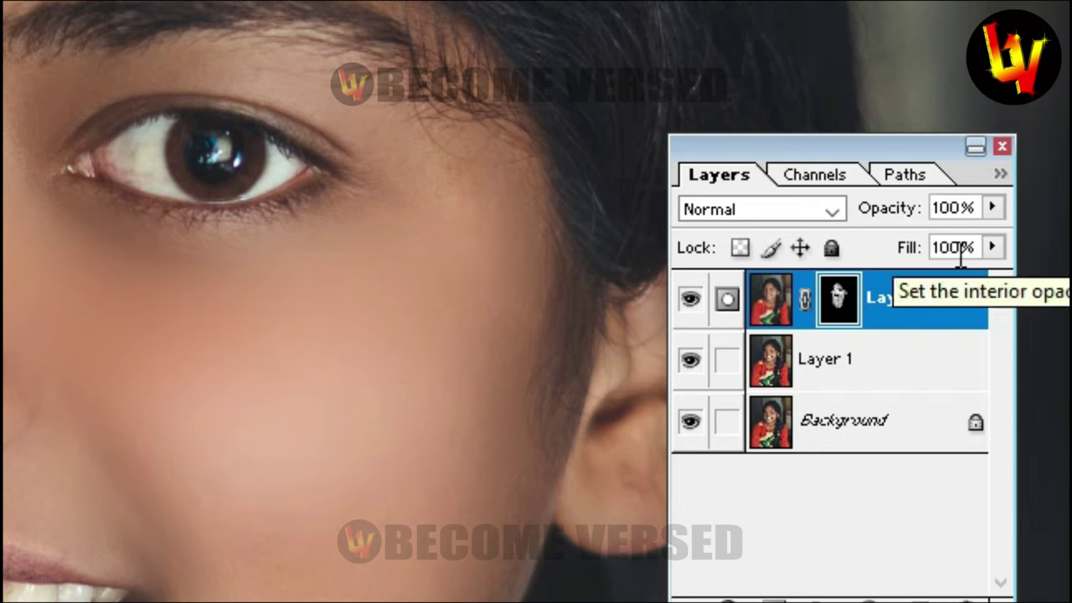
key(Down)
key(Down)
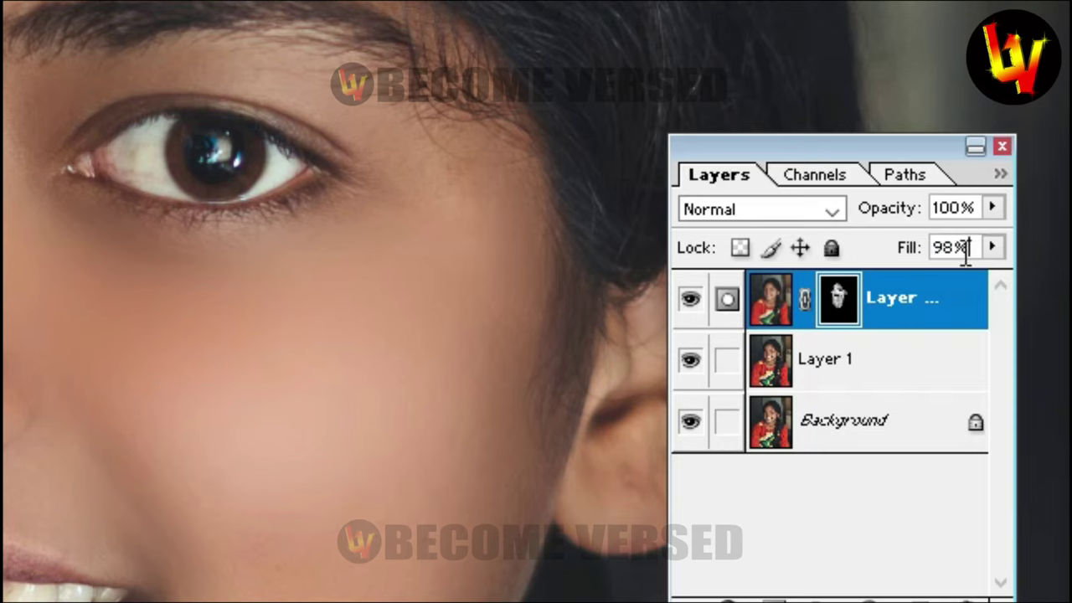
key(Down)
key(Down)
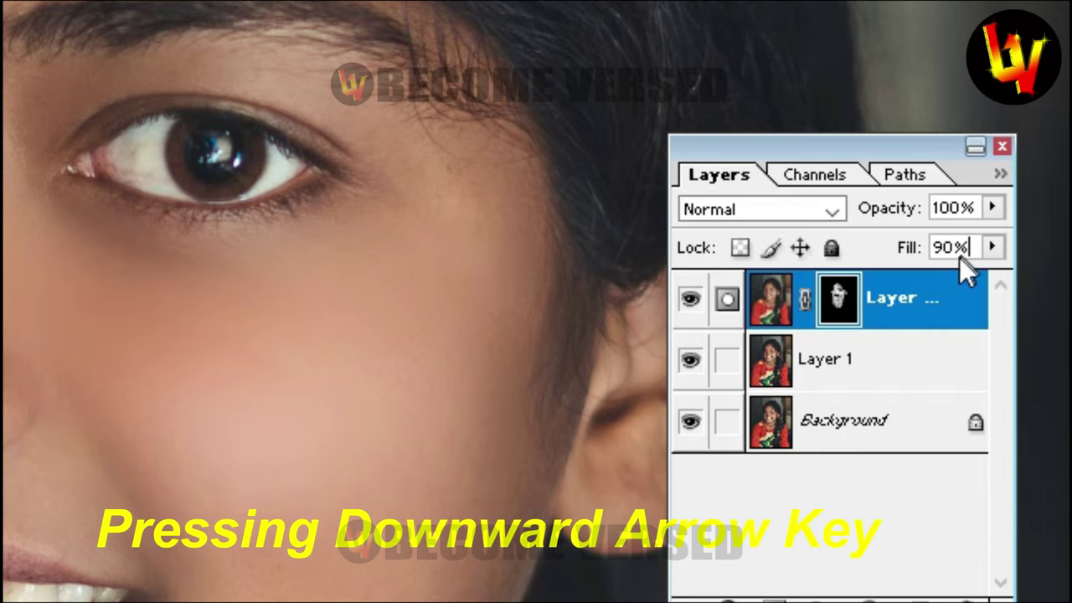
key(Down)
key(Down)
key(Down)
key(Down)
key(Down)
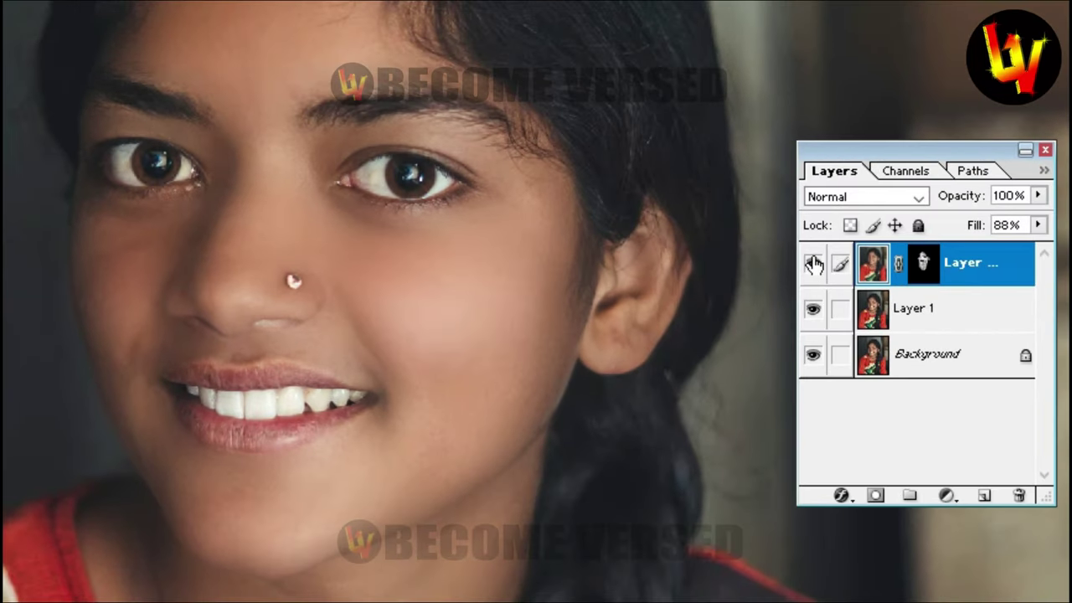
Compare before/after by toggling the smoothed layer, then merge Layer 1 copy into Layer 1
click(814, 264)
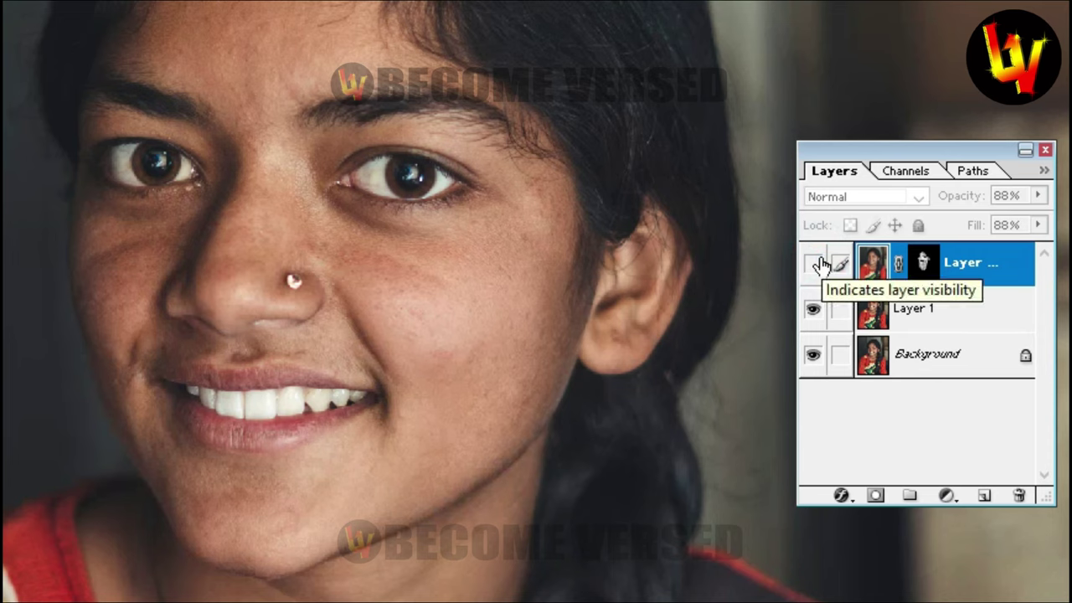
click(814, 265)
key(0)
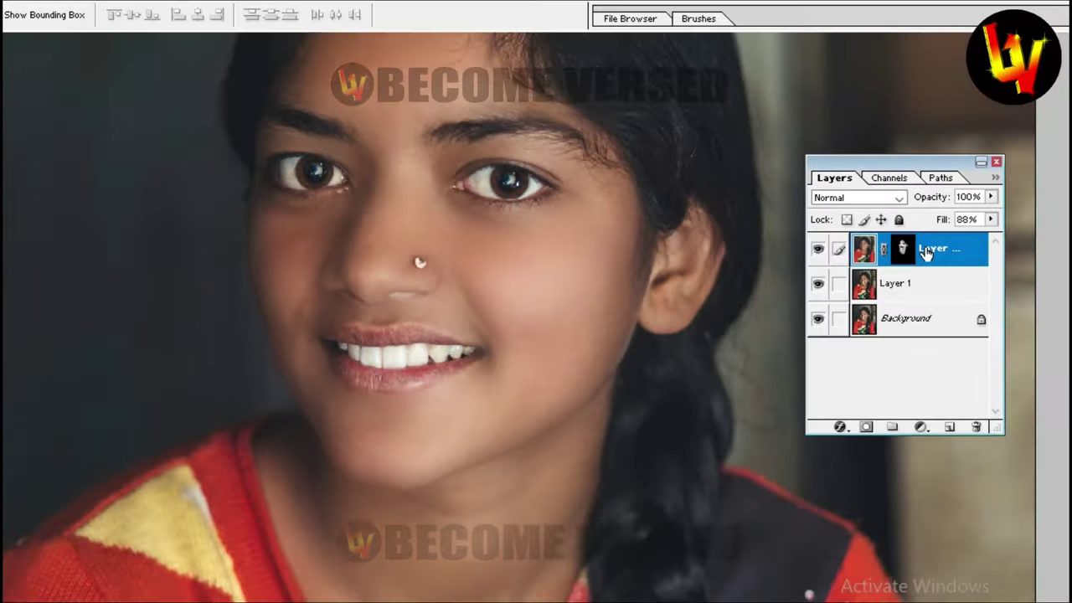
key(ctrl+0)
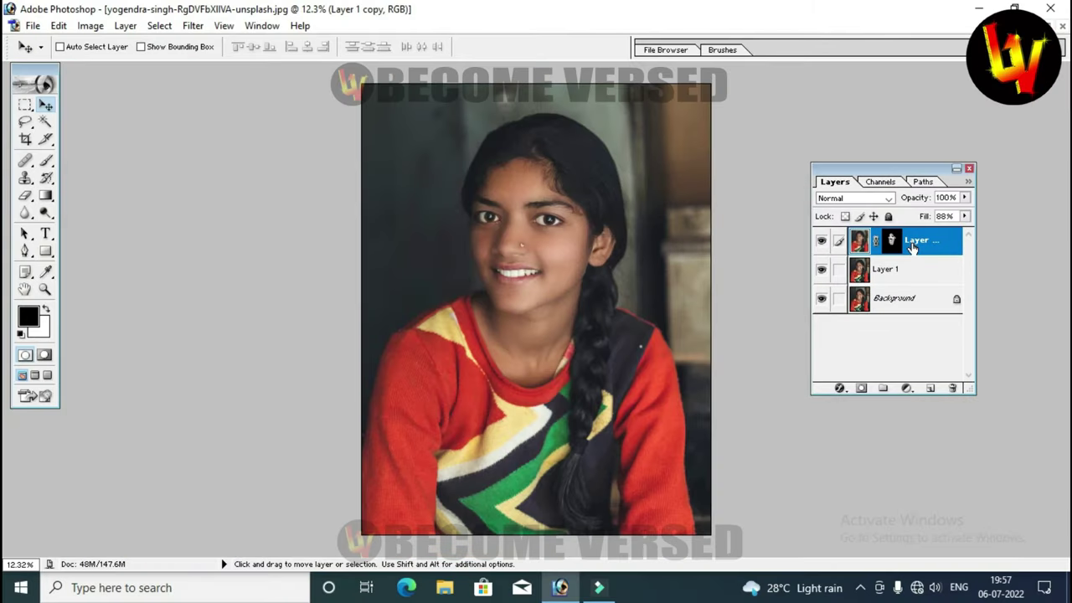
key(ctrl+e)
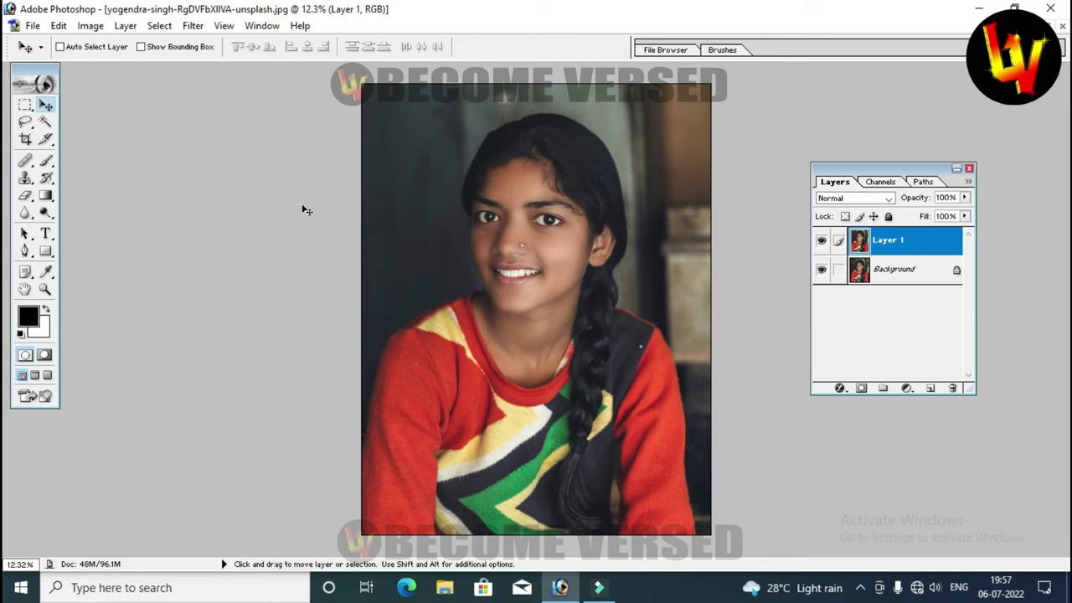
Zoom in on the face around the eye with the Zoom tool
key(z)
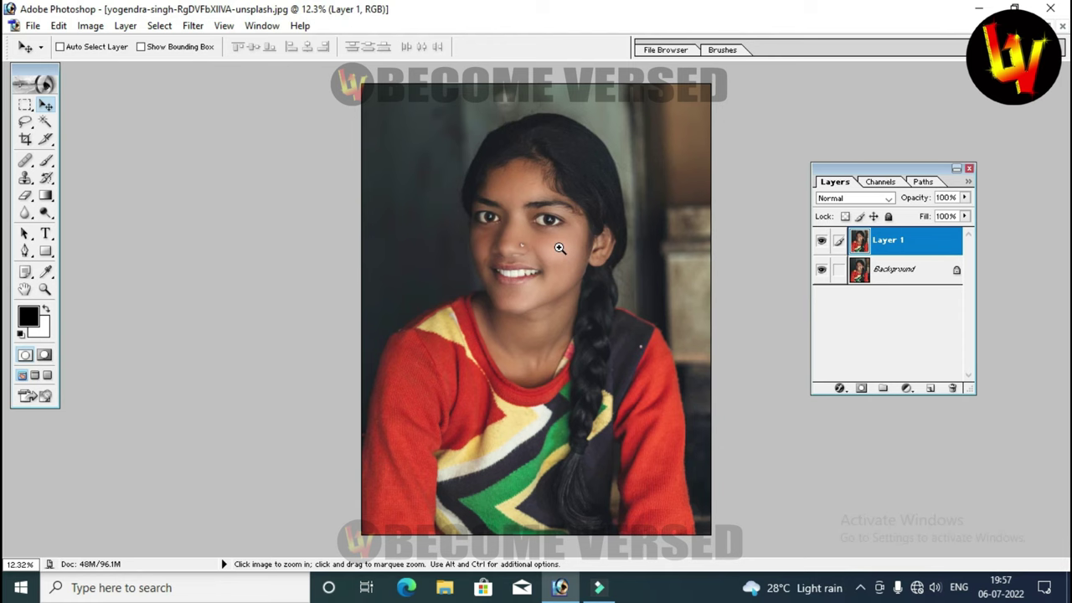
click(560, 248)
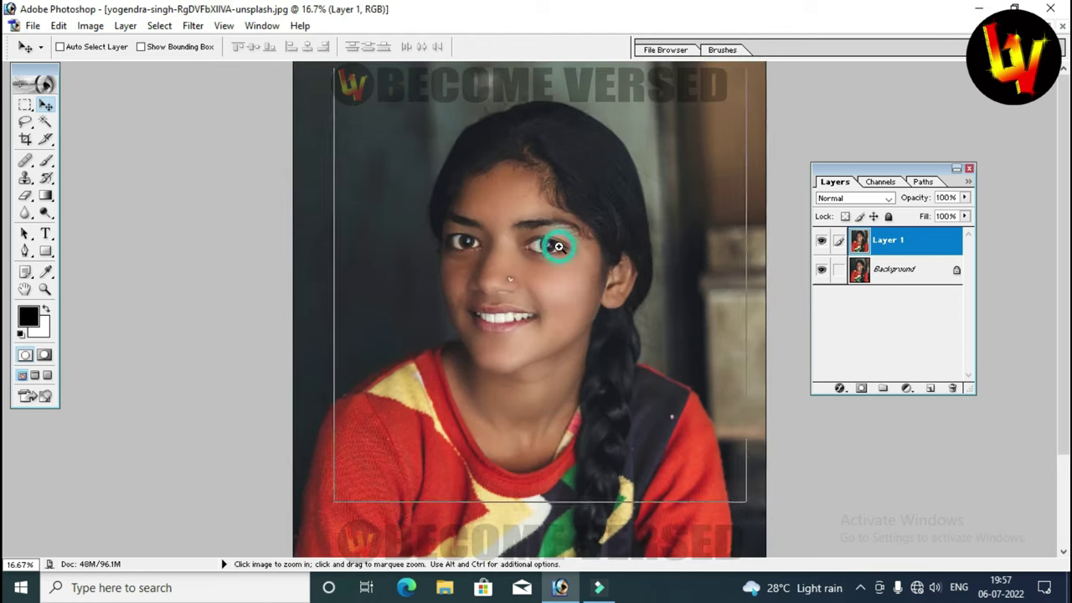
click(560, 246)
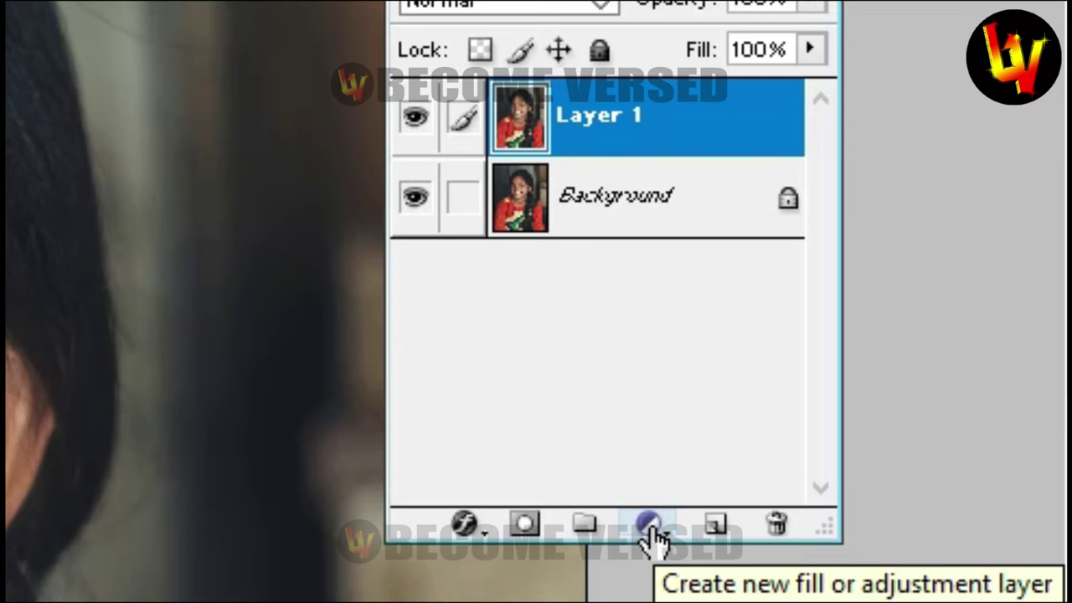
Add a Levels layer with black point 19, midtones 1.26 and white point 236
click(651, 528)
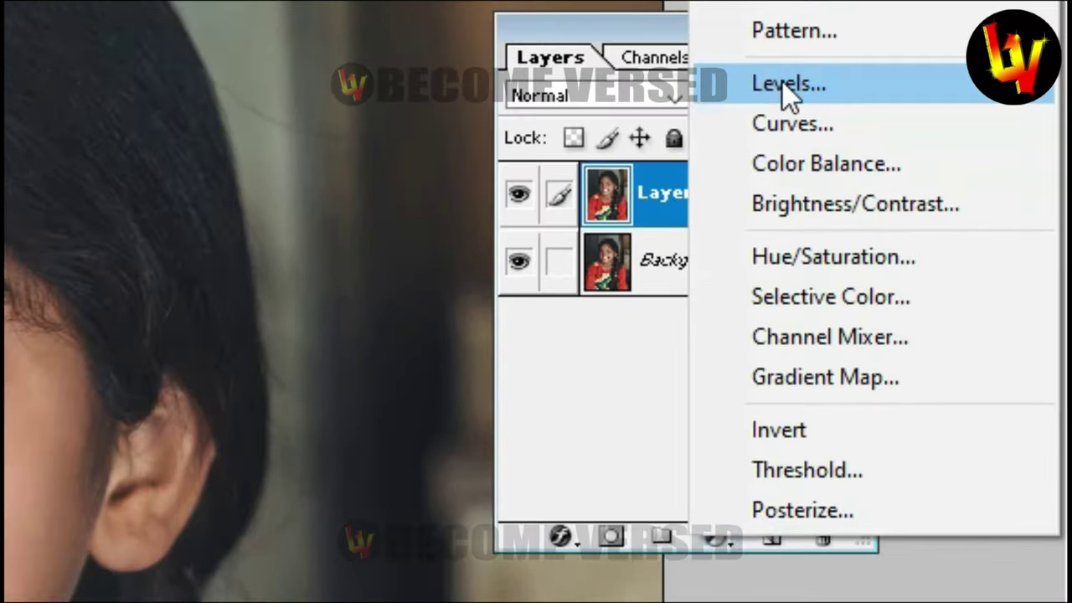
click(803, 86)
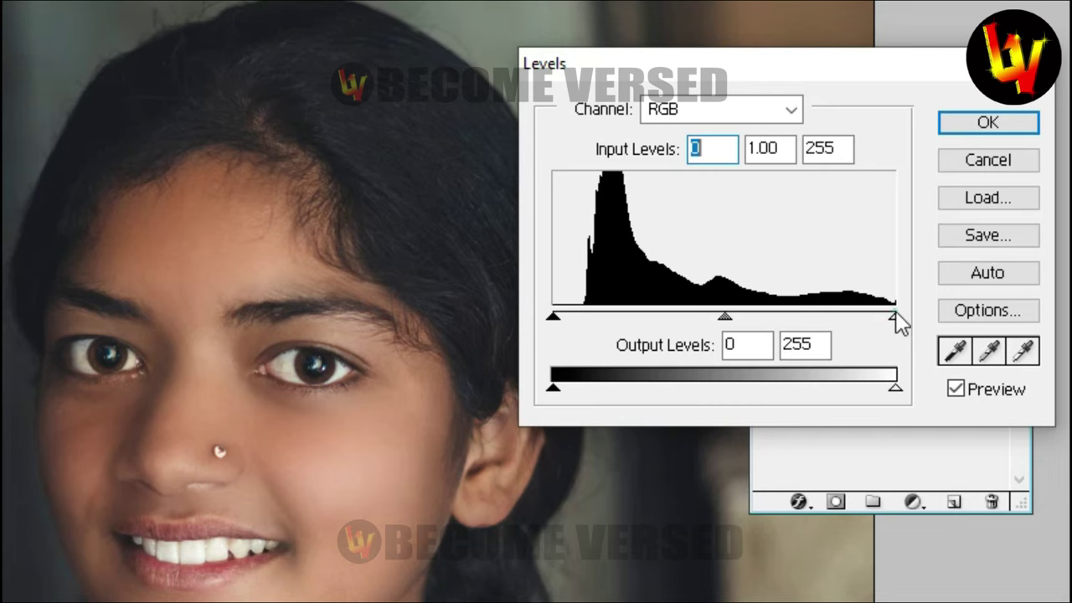
drag(891, 316, 877, 319)
drag(301, 462, 301, 293)
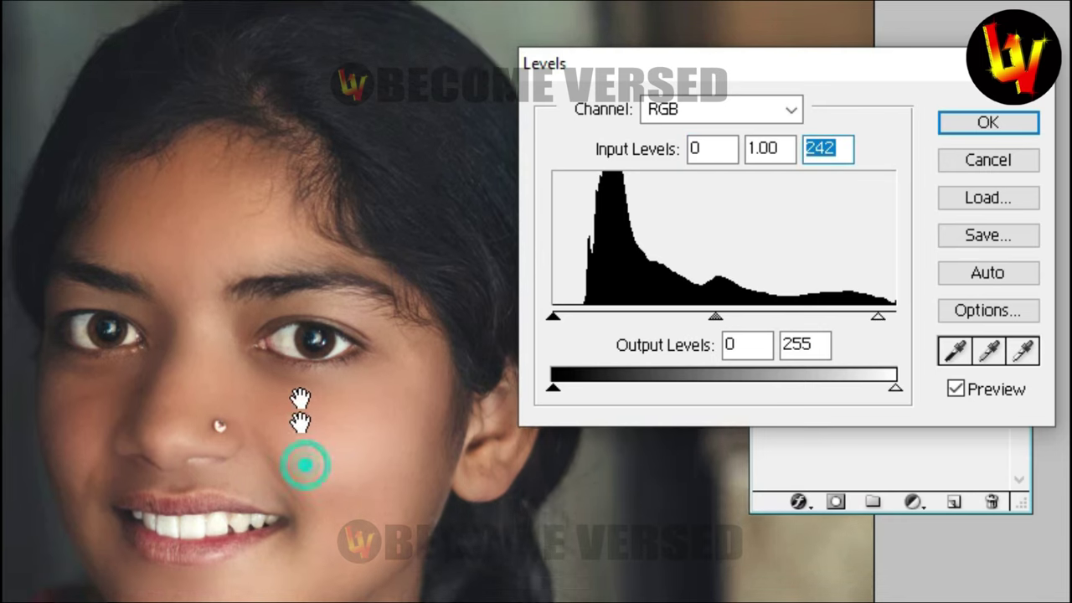
drag(876, 318, 870, 318)
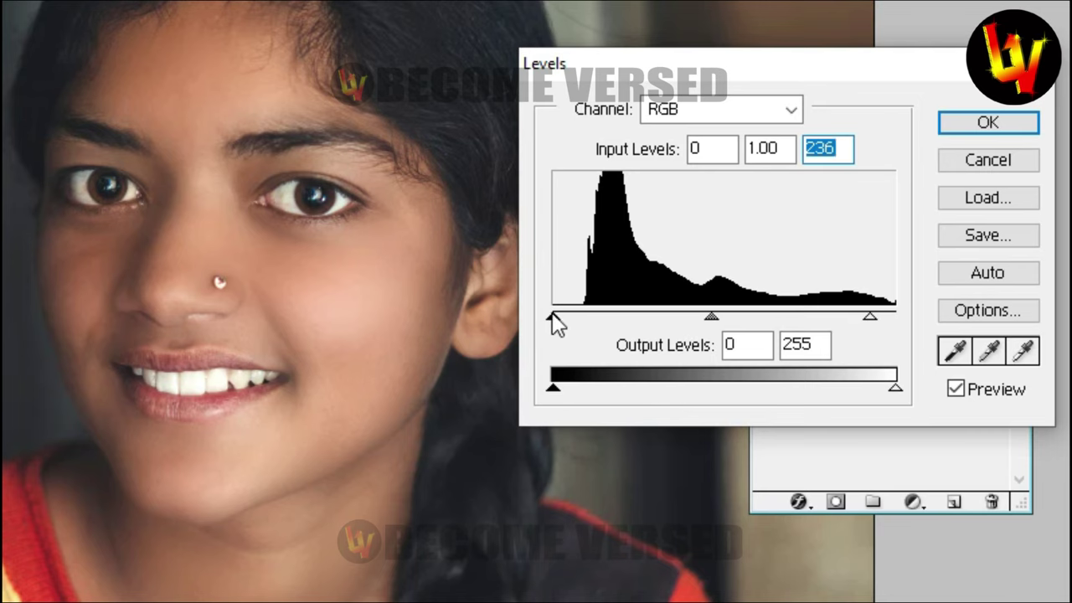
mouse_move(554, 317)
mouse_down()
mouse_move(580, 317)
mouse_move(581, 330)
mouse_up()
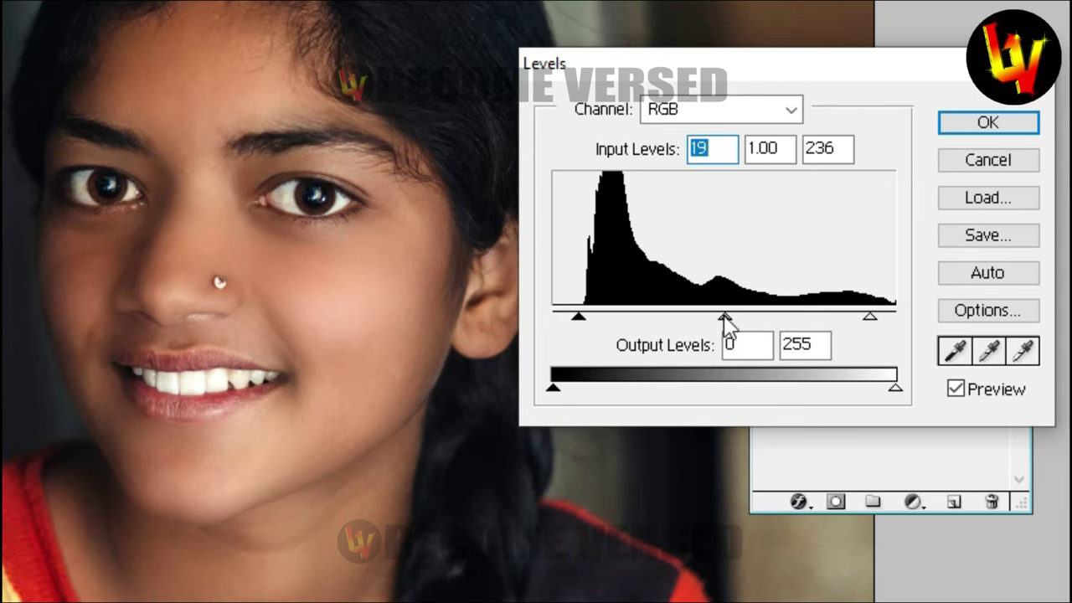
drag(725, 322, 702, 332)
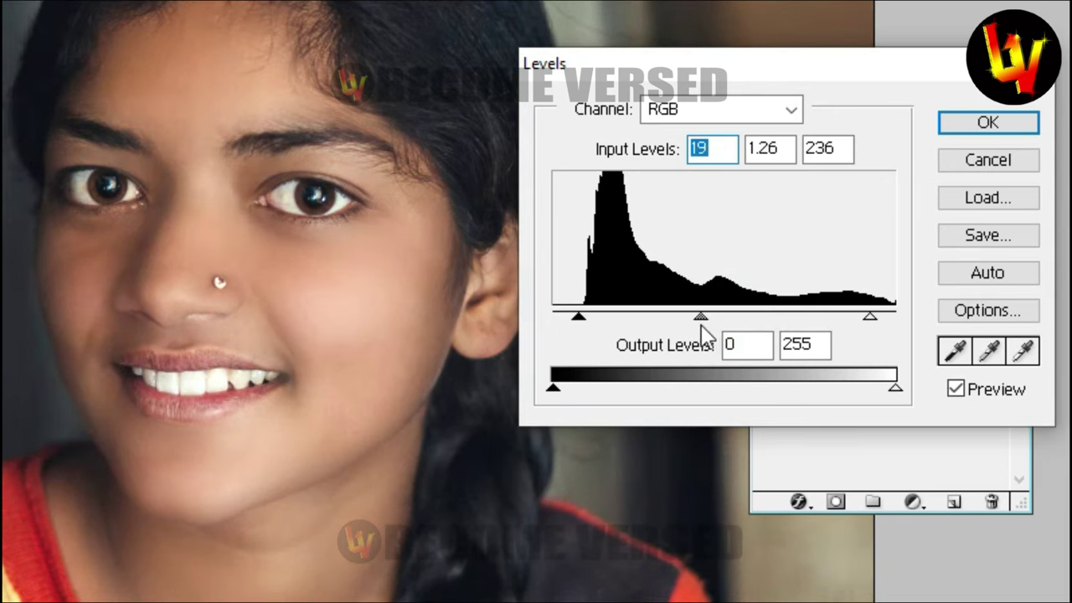
key(Tab)
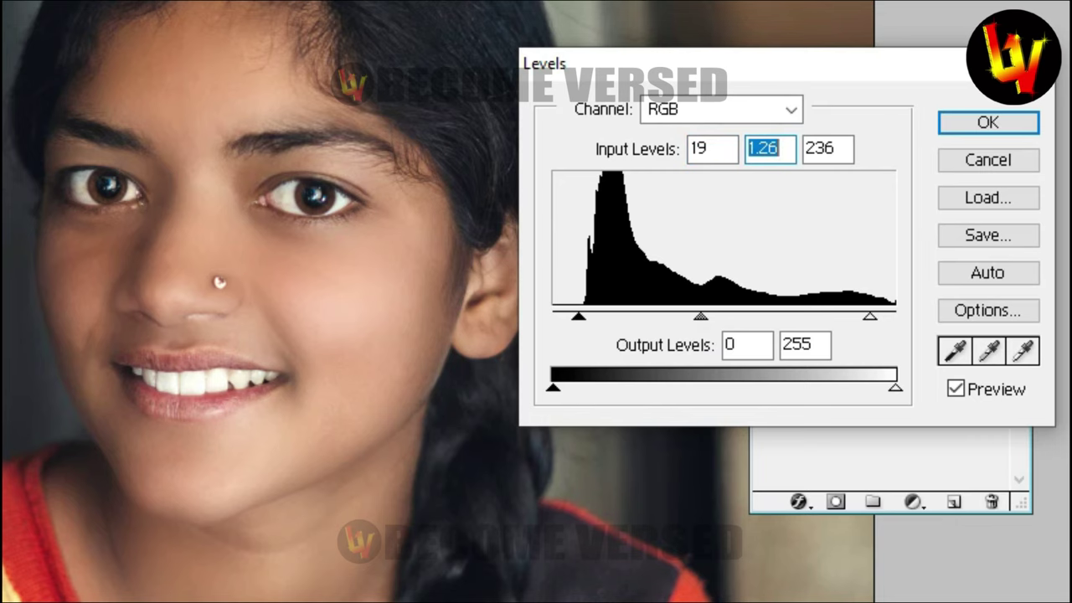
click(996, 127)
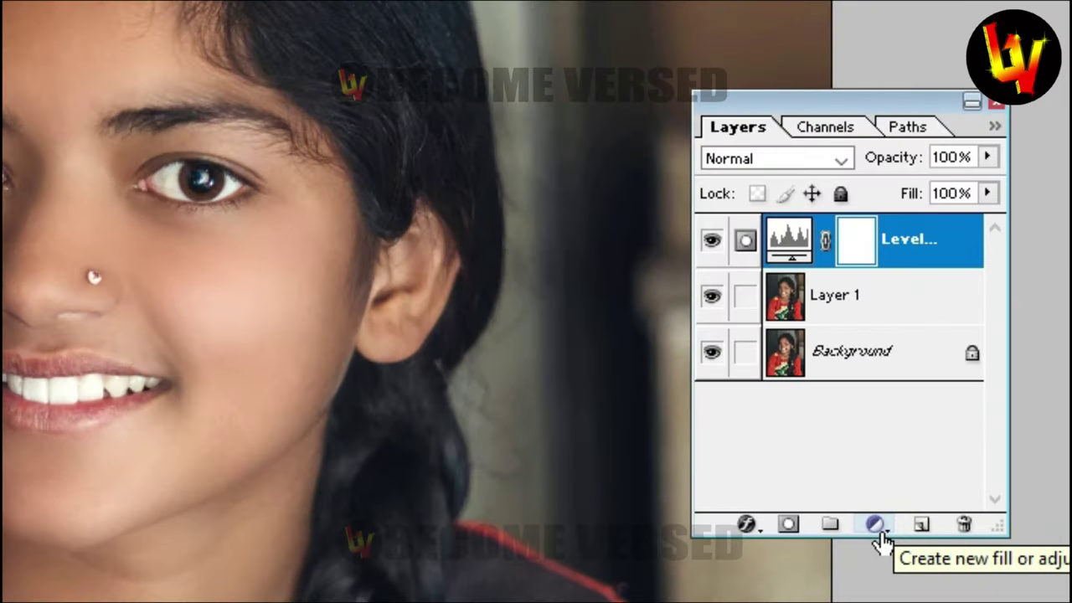
Add a Curves layer lifting the midpoint from input 116 to output 132
click(875, 526)
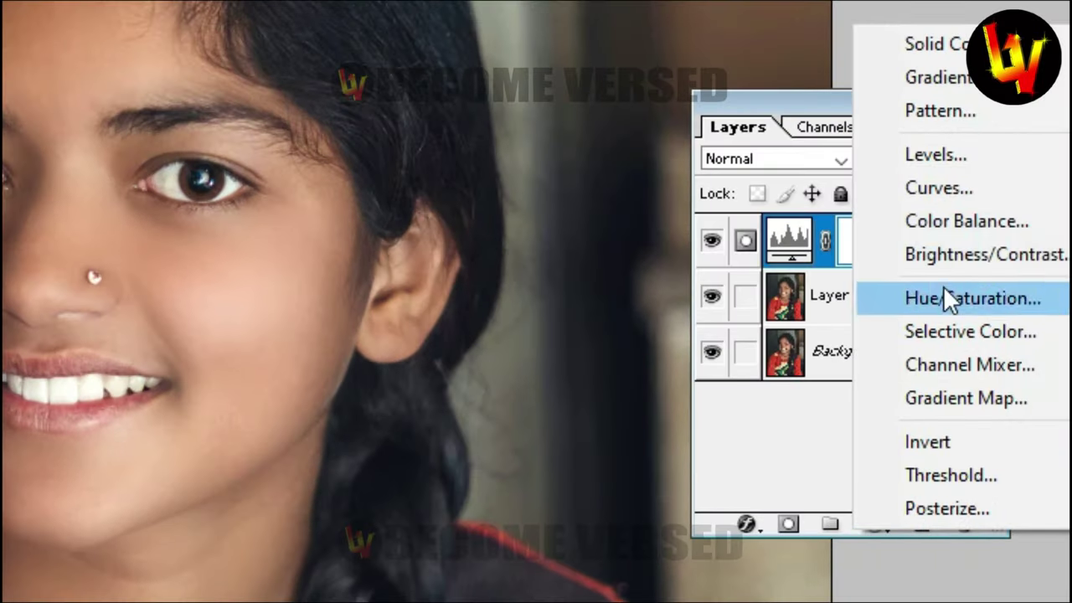
click(940, 185)
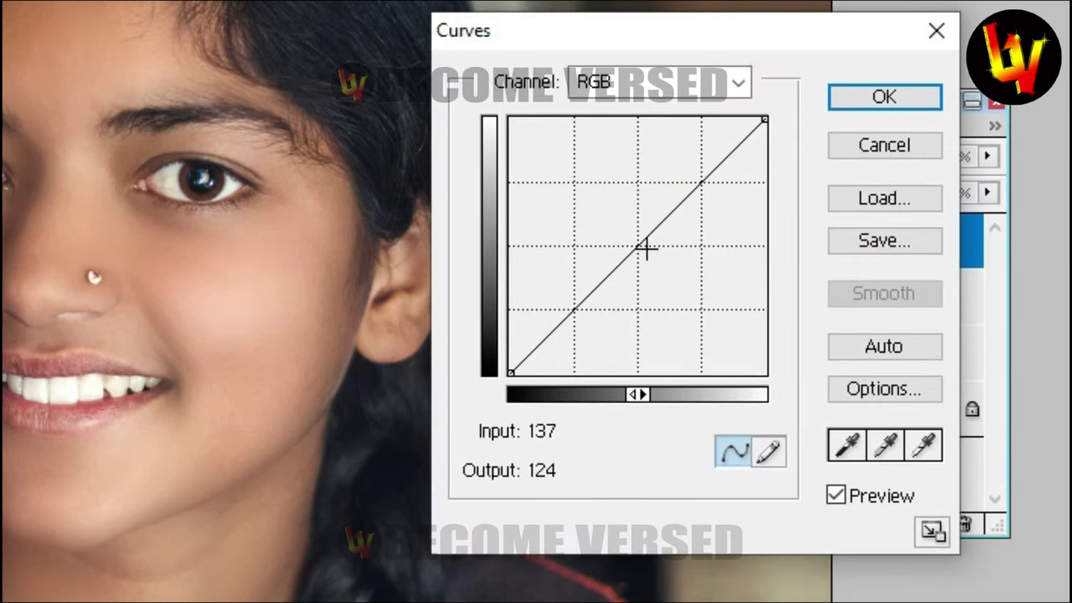
drag(642, 247, 626, 240)
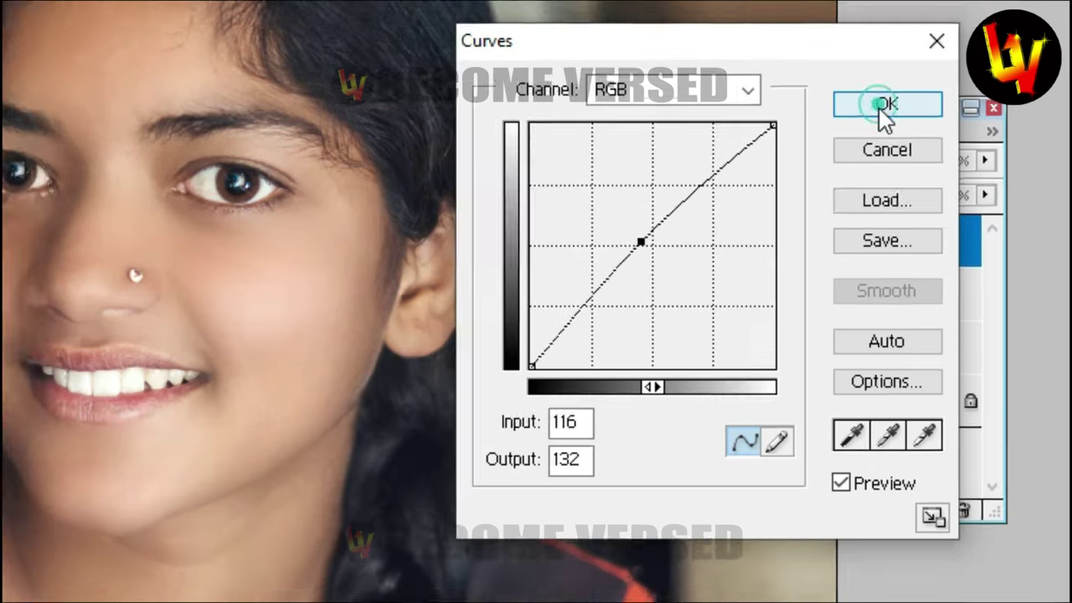
click(883, 100)
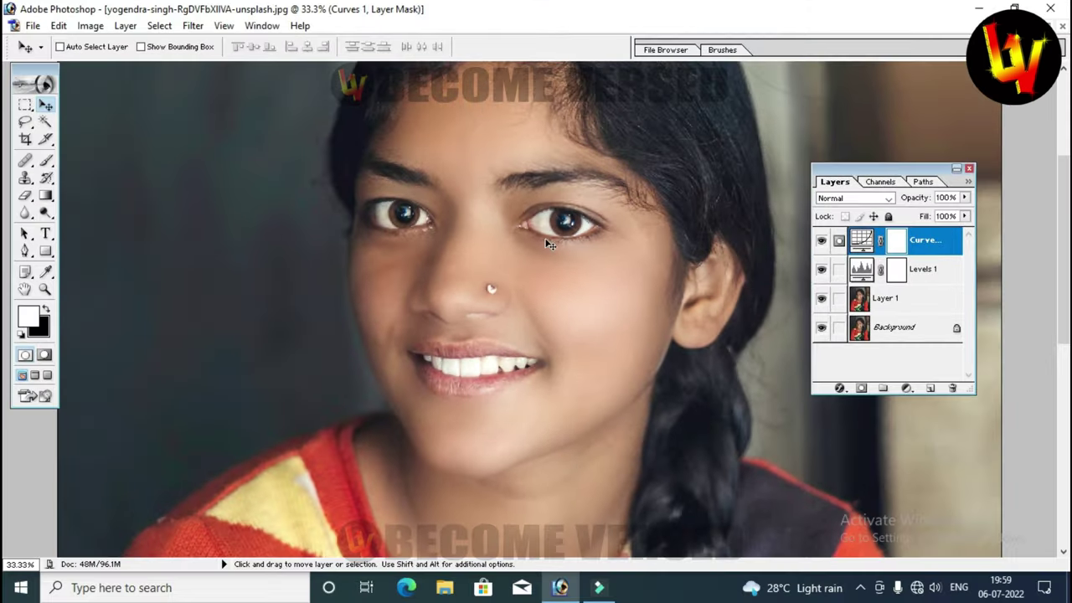
scroll(553, 241, up, 2)
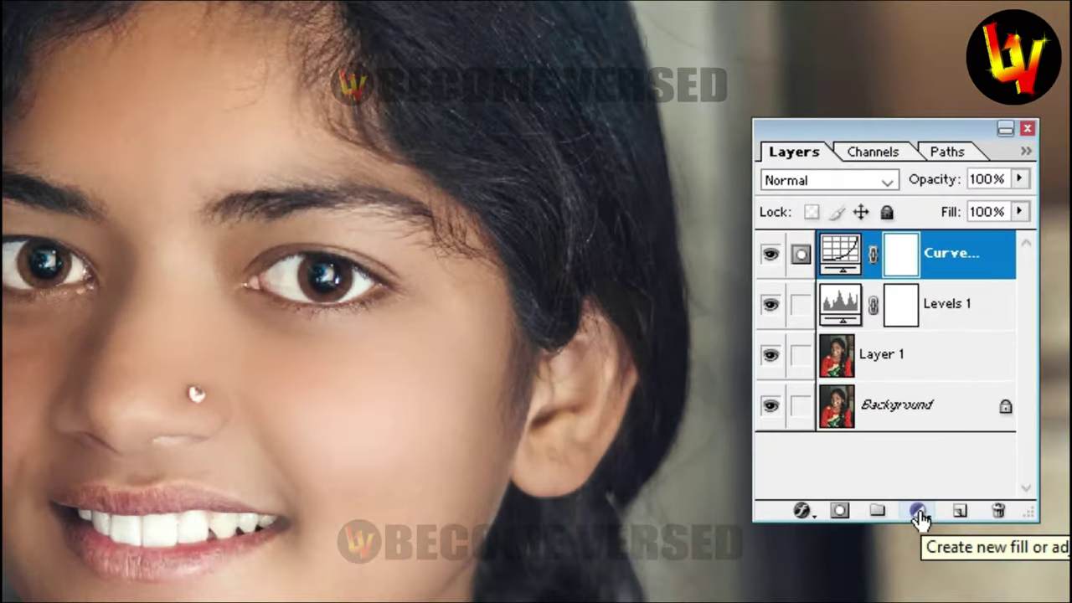
Add a Hue/Saturation layer with Saturation raised to about +6
click(918, 511)
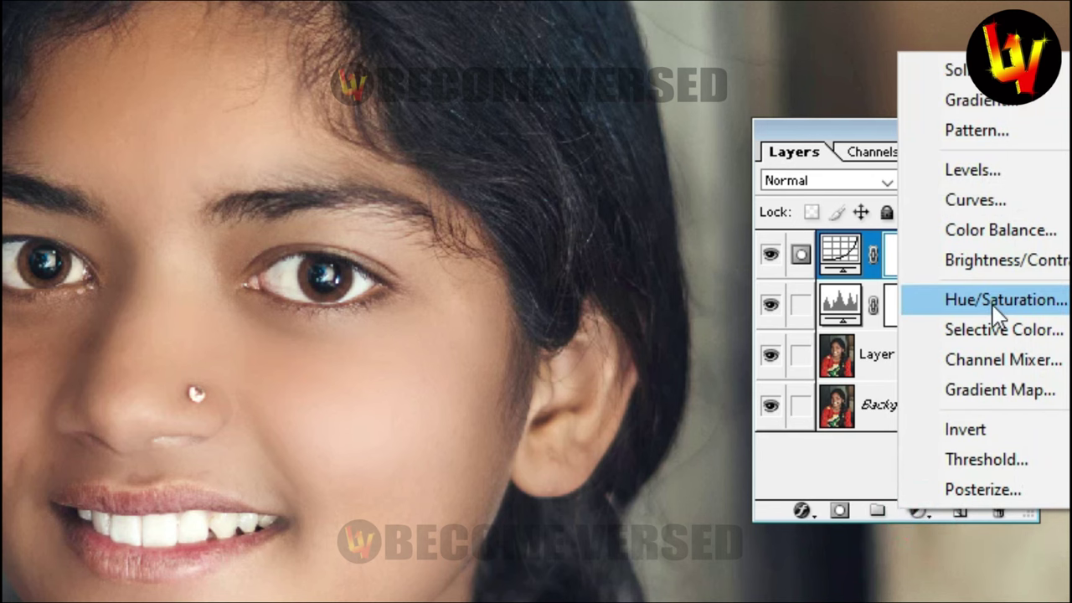
click(999, 312)
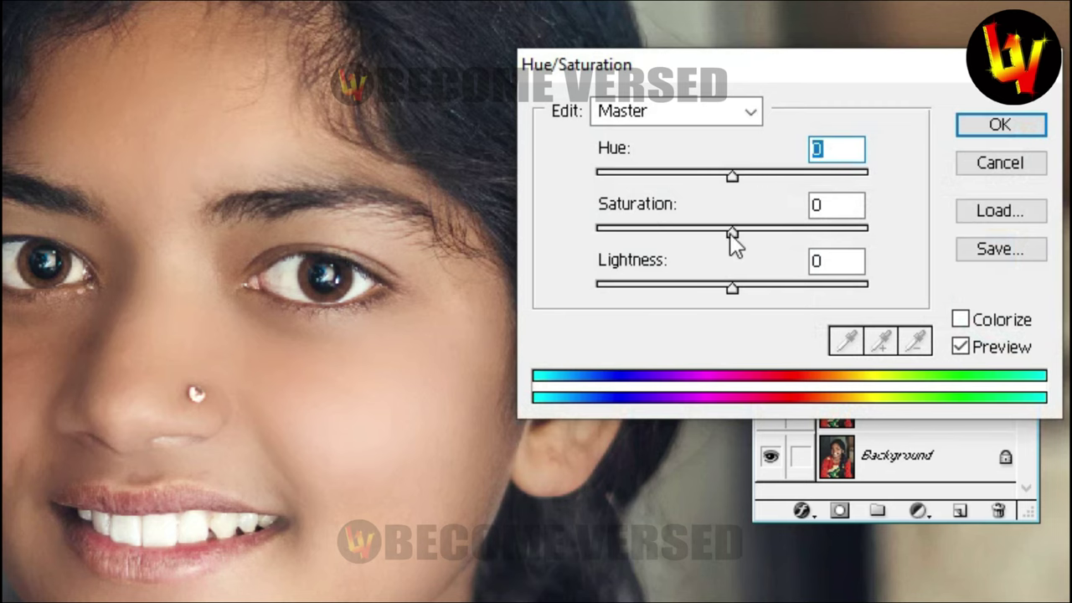
drag(730, 234, 743, 238)
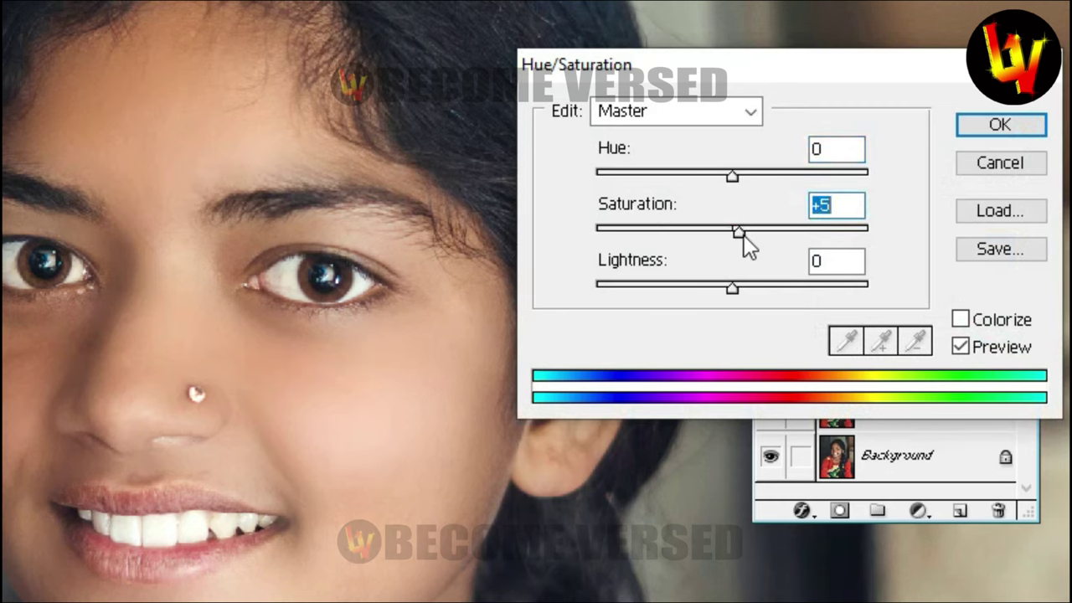
click(1005, 134)
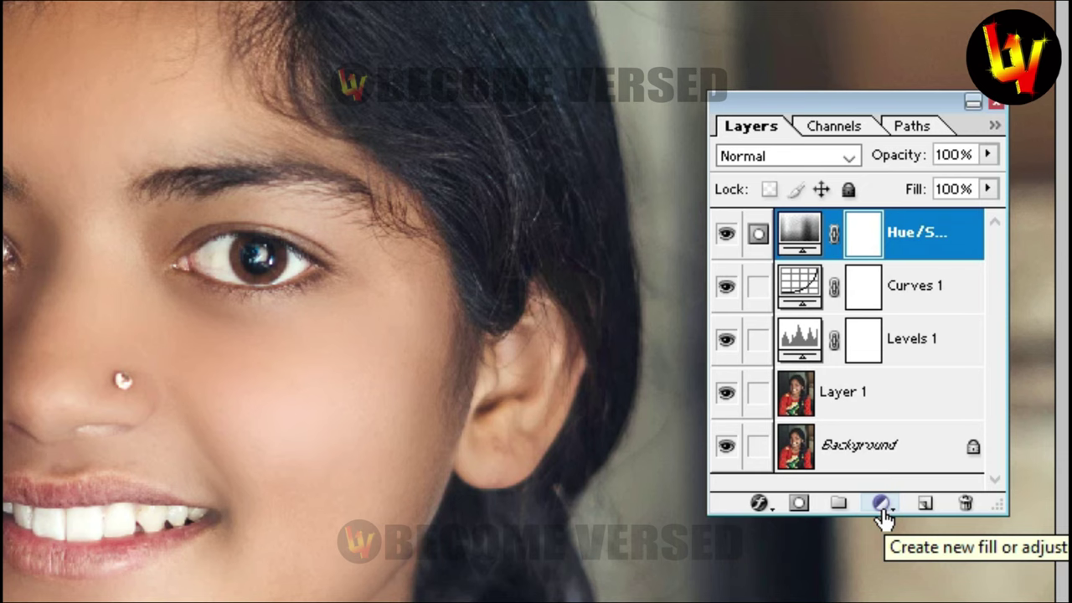
Add a Brightness/Contrast layer set to Brightness +8 and Contrast +3
click(882, 505)
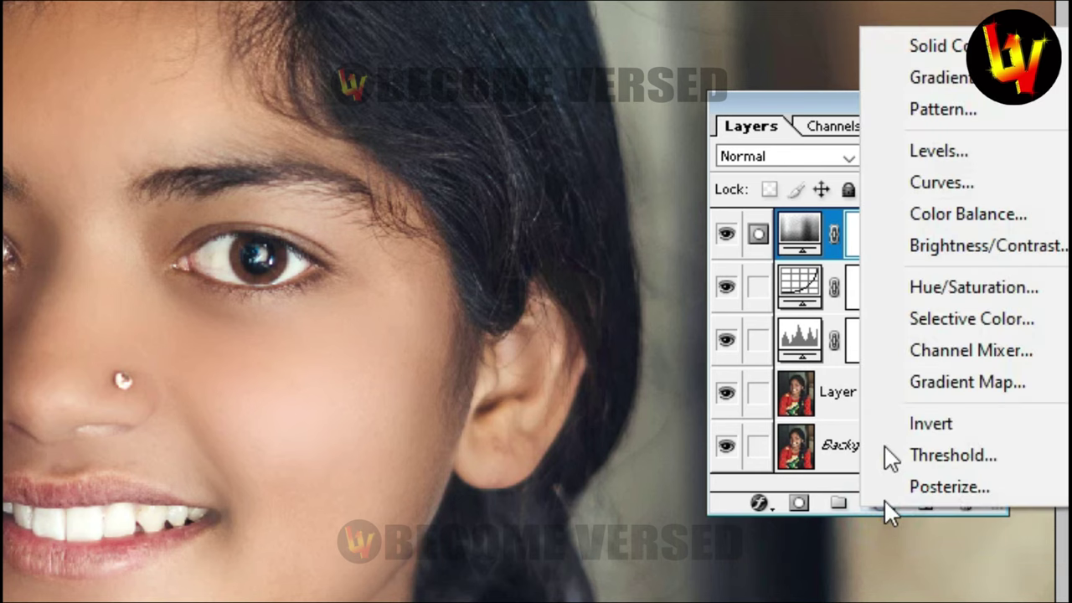
click(949, 251)
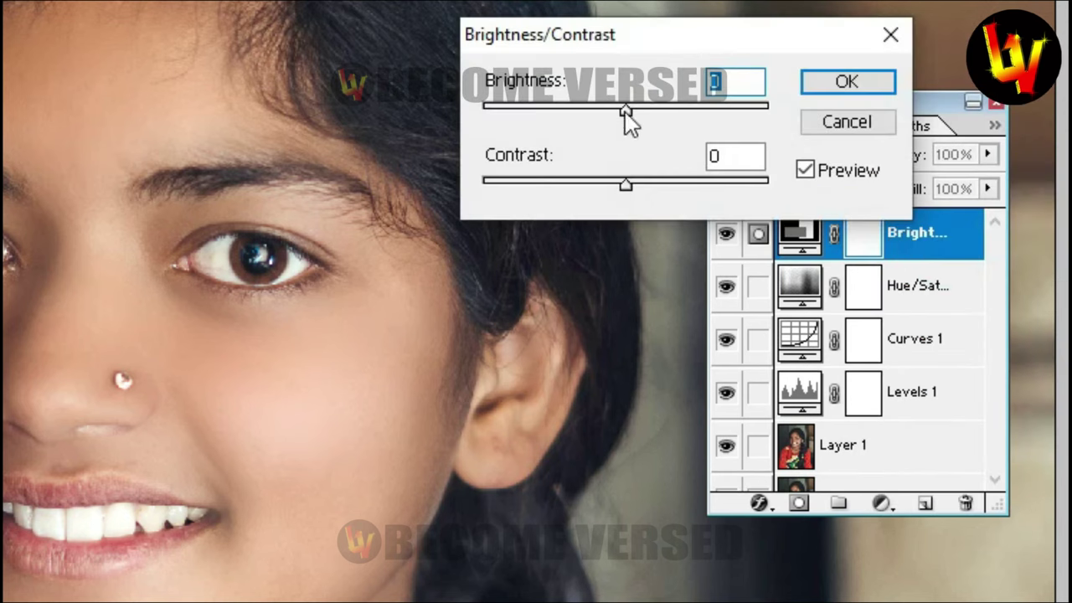
drag(634, 115, 638, 114)
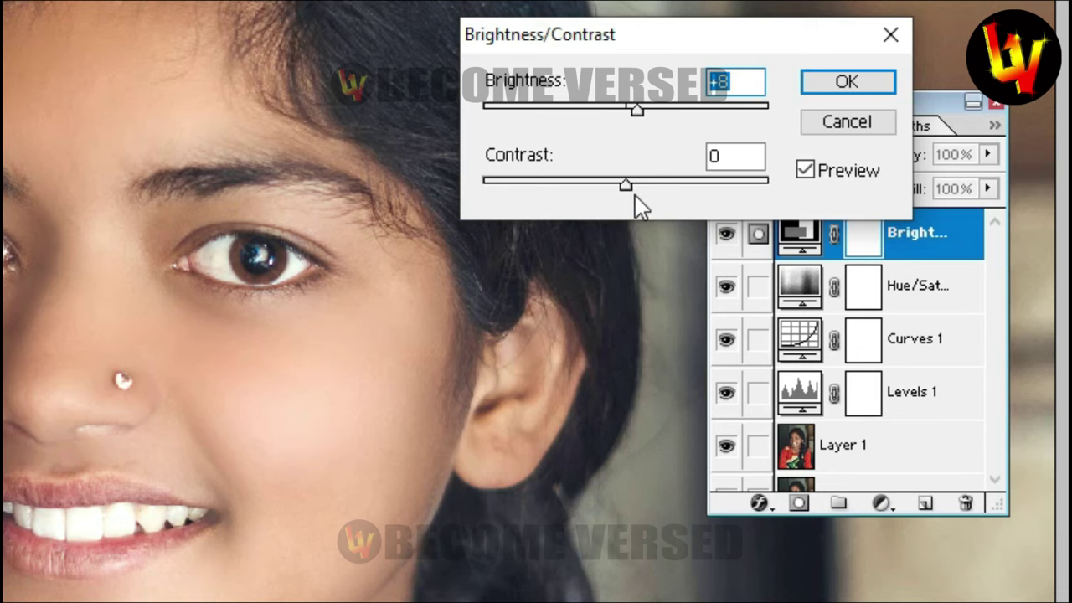
key(Tab)
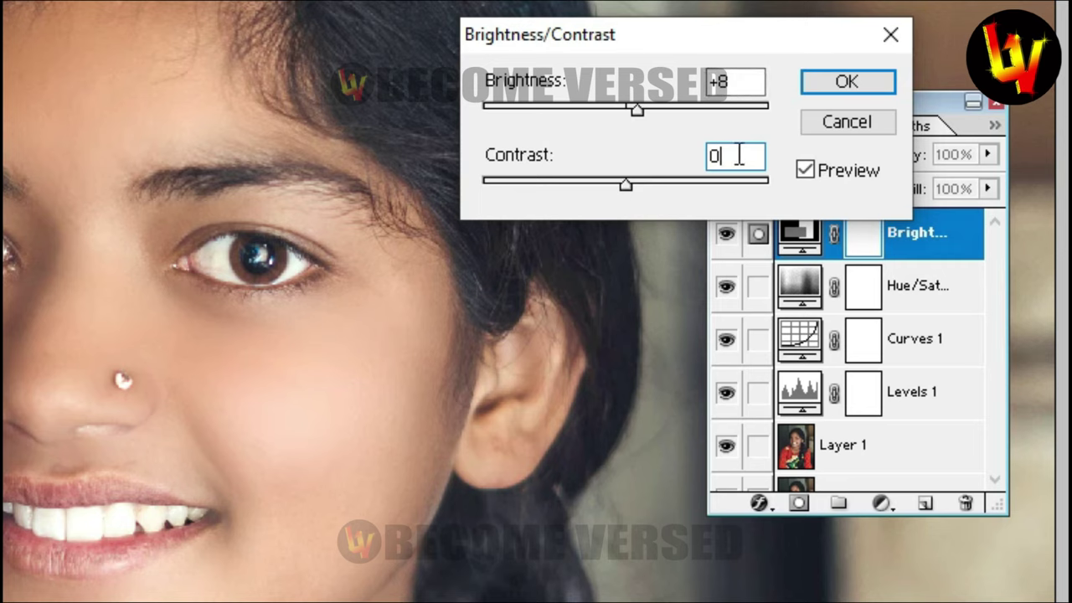
key(Up)
key(Up)
key(Down)
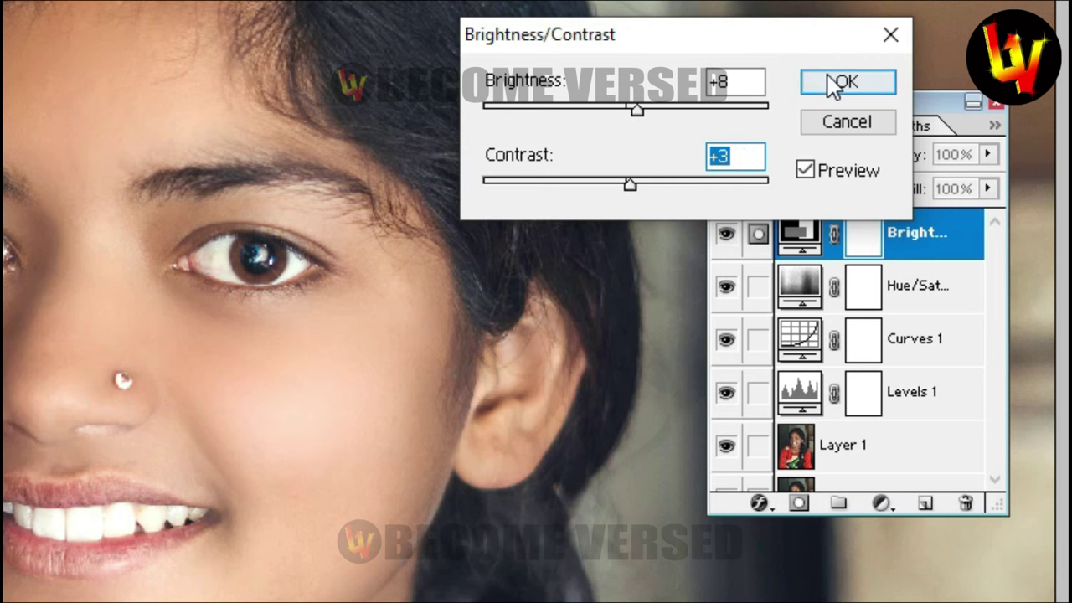
click(833, 78)
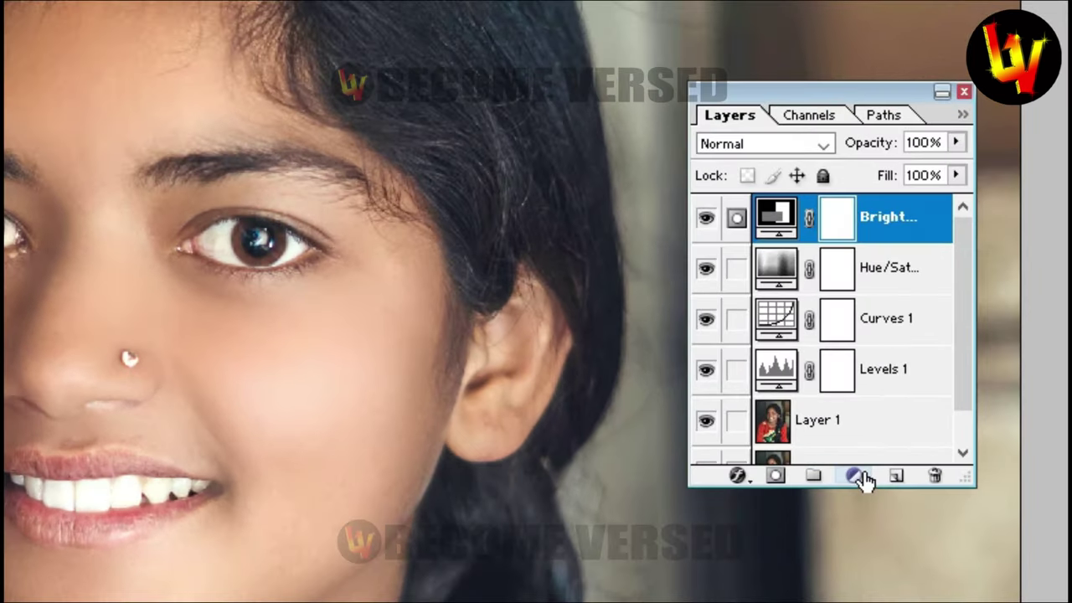
Add a Selective Color layer with Reds at Magenta +10 and Yellow −5
click(908, 388)
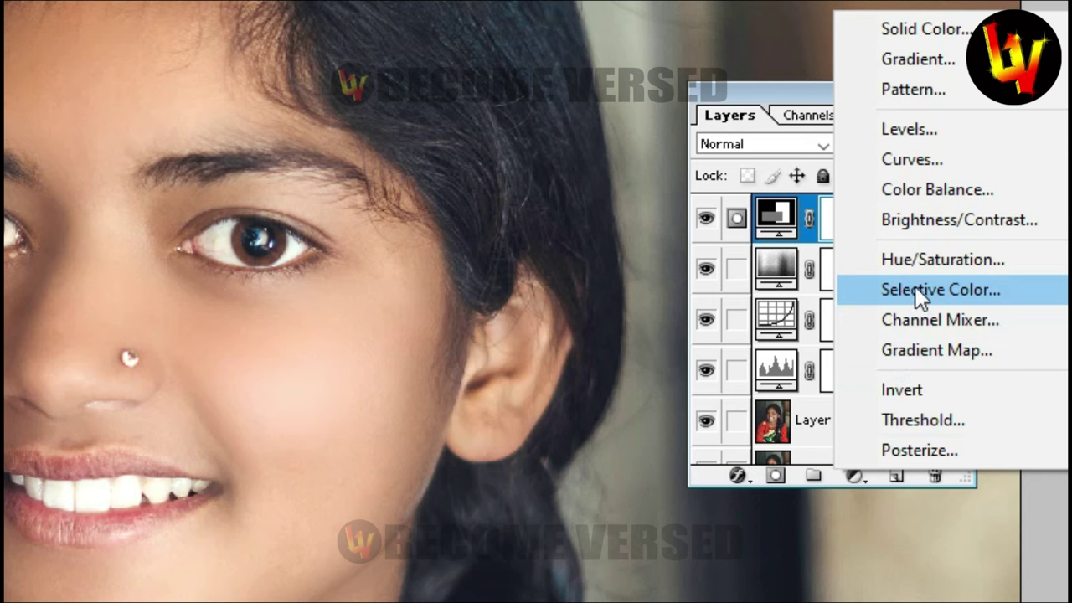
click(908, 289)
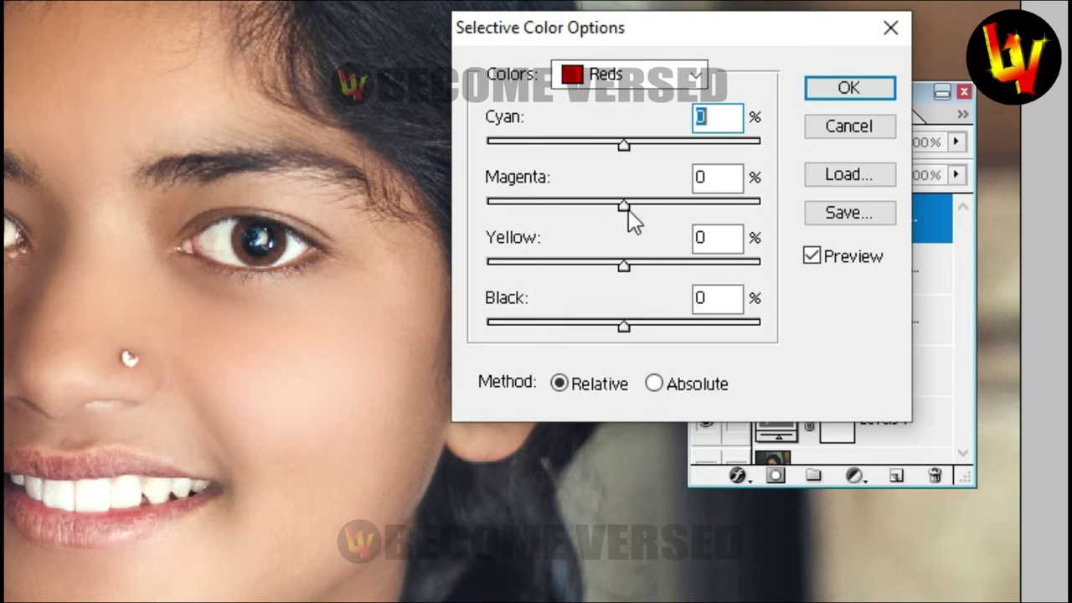
drag(624, 206, 642, 208)
drag(626, 266, 618, 270)
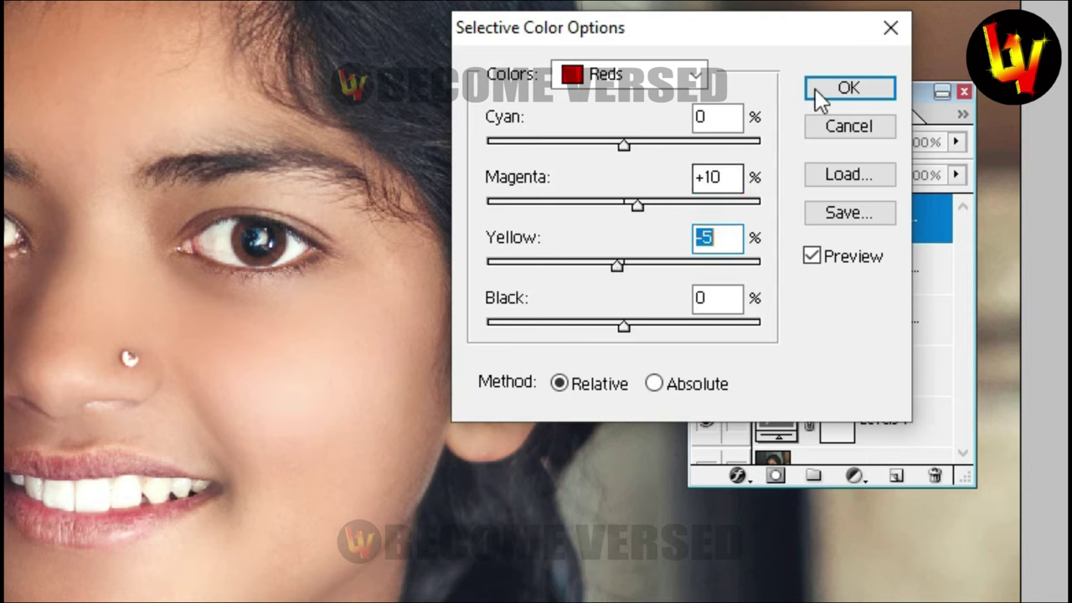
Set the Yellows to Magenta +5 and Yellow −7, then apply the adjustment
click(698, 77)
click(635, 126)
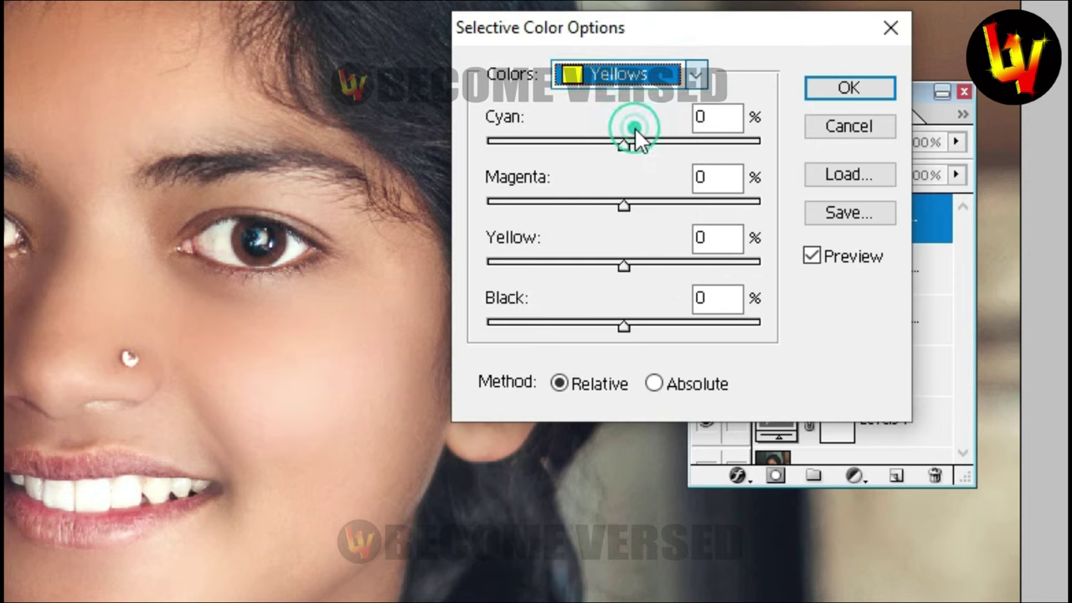
mouse_move(623, 209)
mouse_down()
mouse_move(610, 214)
mouse_move(636, 231)
mouse_up()
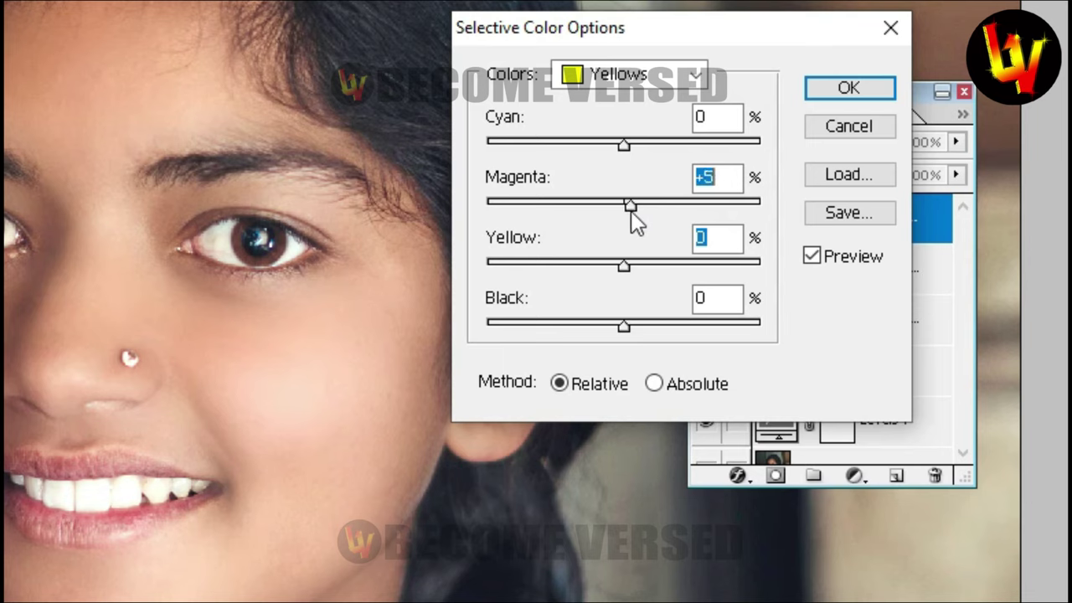
drag(621, 268, 615, 267)
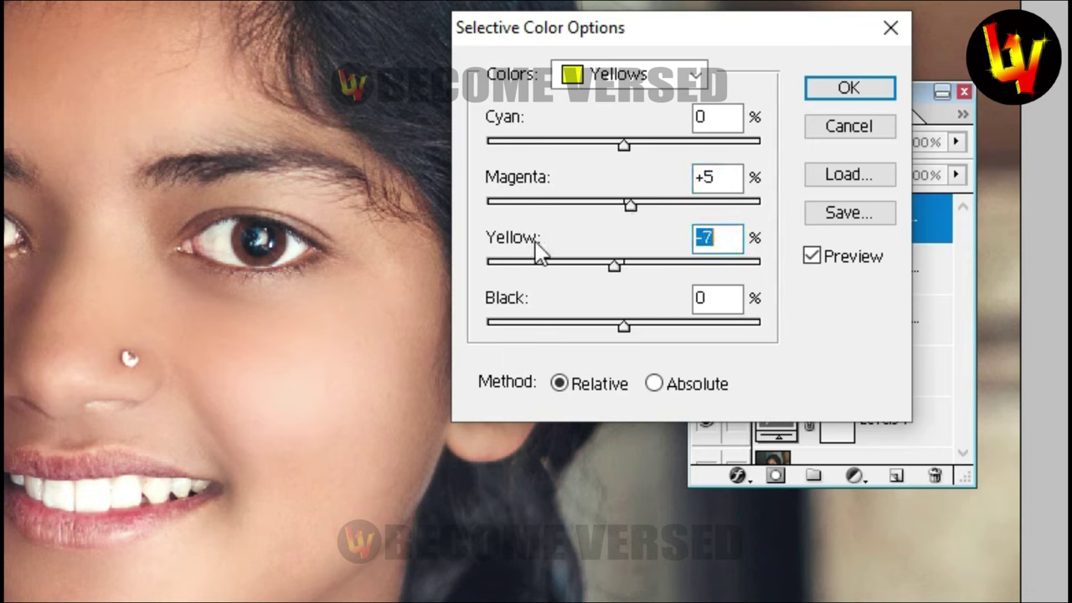
click(844, 89)
Zoom in on the face, set the view to 33.3%, and select the Selective Color 1 layer
key(ctrl+0)
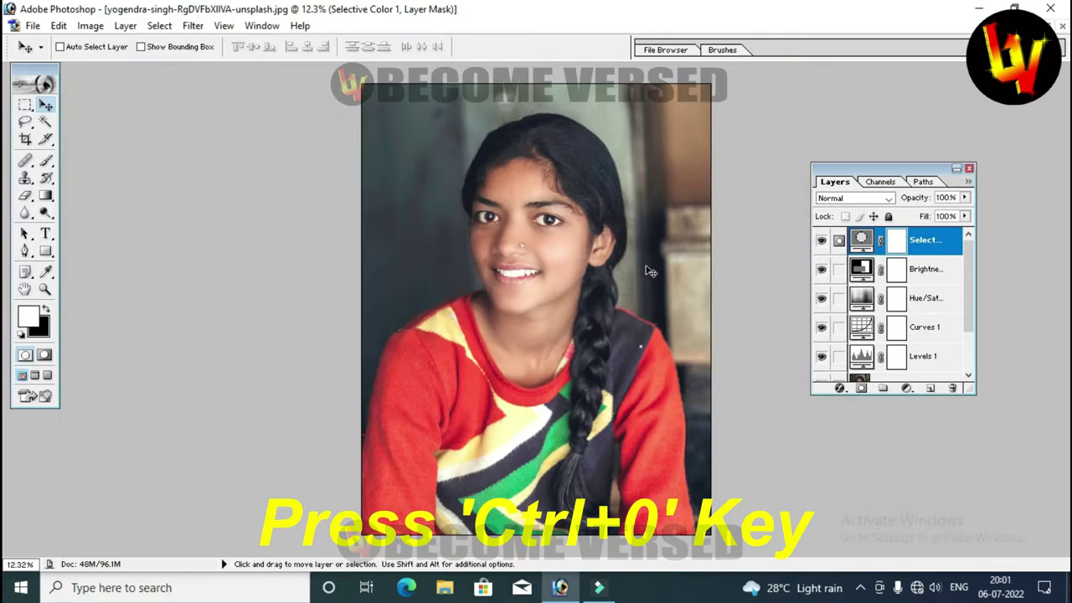
key(z)
click(570, 243)
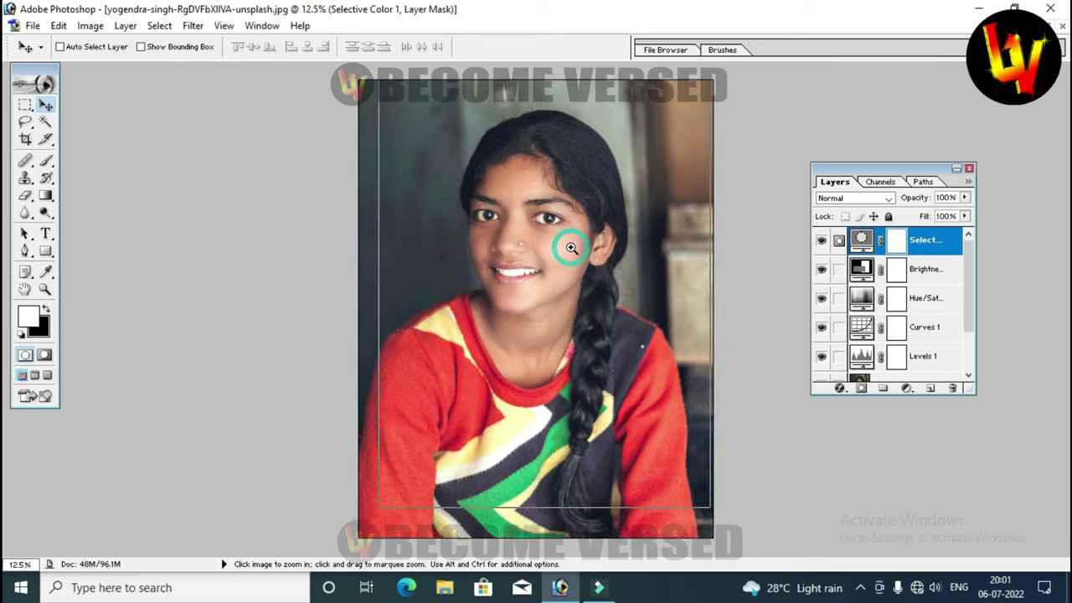
click(567, 287)
key(v)
scroll(884, 310, down, 2)
scroll(881, 305, up, 2)
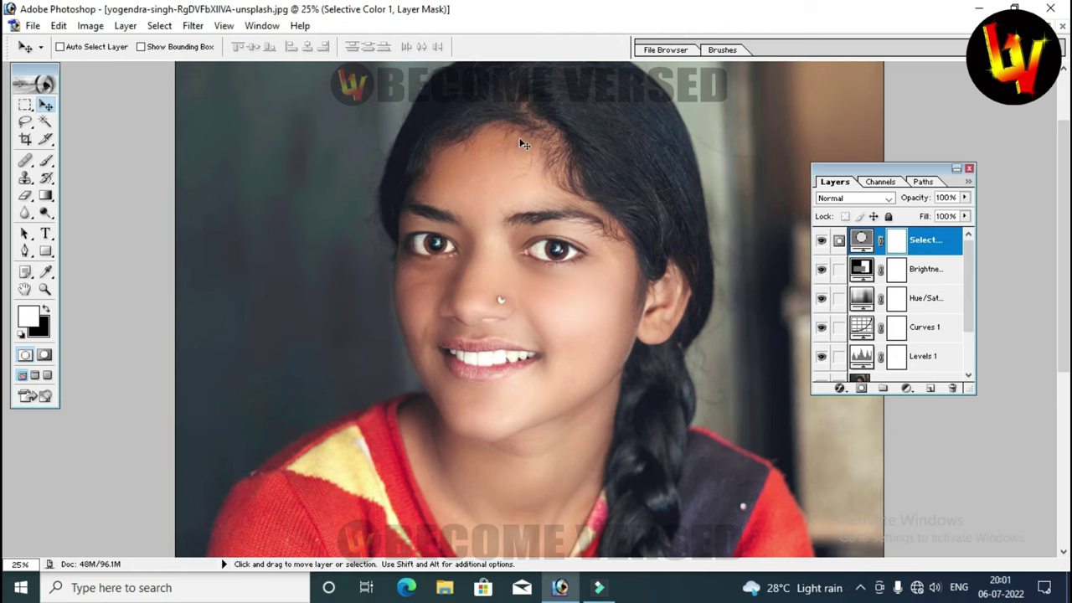
key(ctrl+plus)
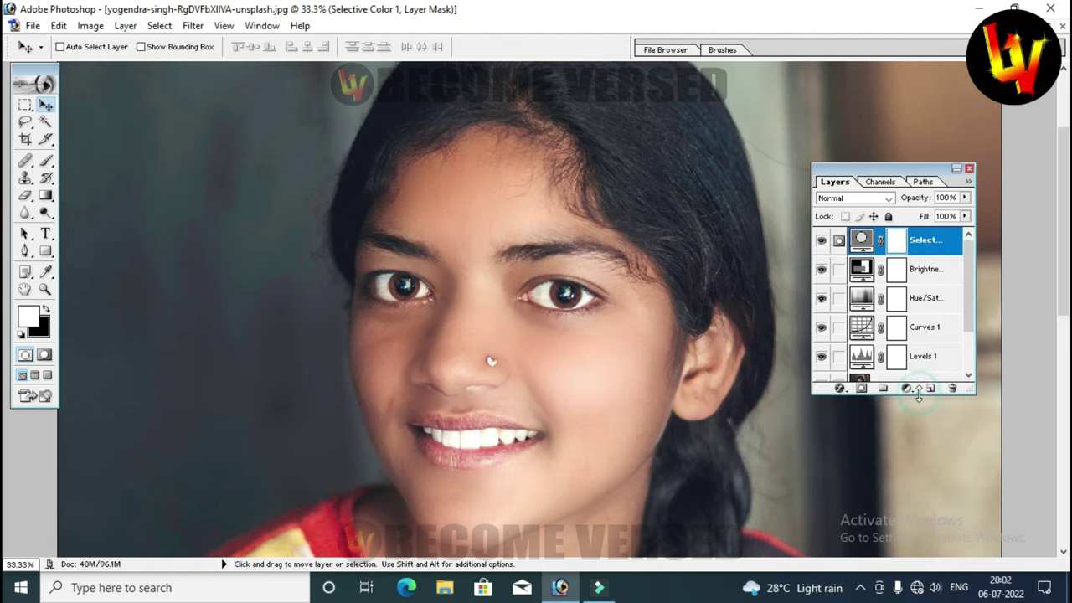
double_click(913, 242)
key(Return)
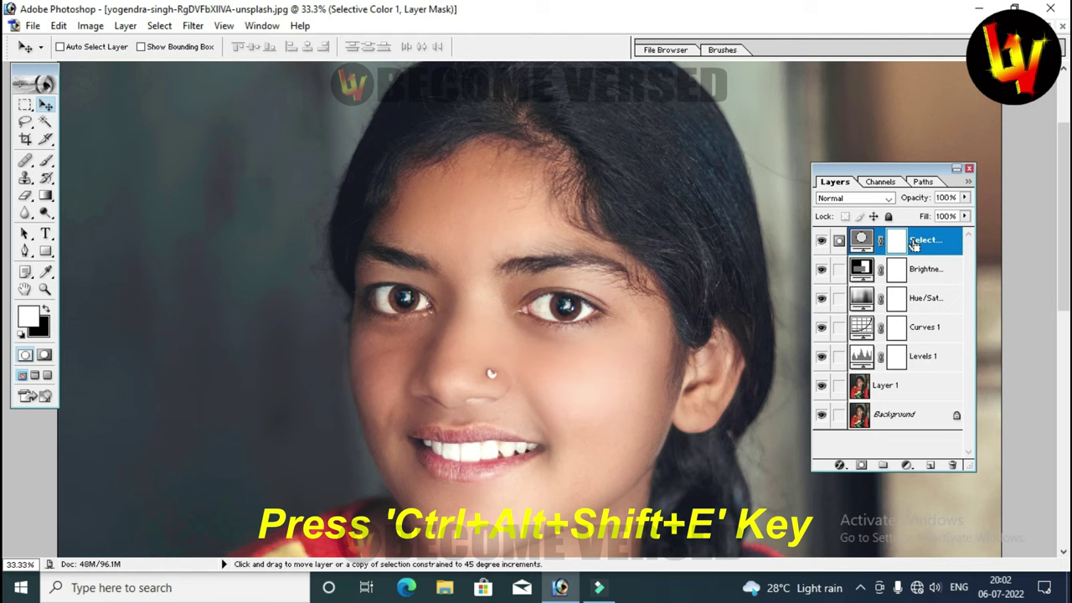
Stamp all visible layers into a merged layer and duplicate it as Selective Color 1 copy
key(ctrl+alt+shift+e)
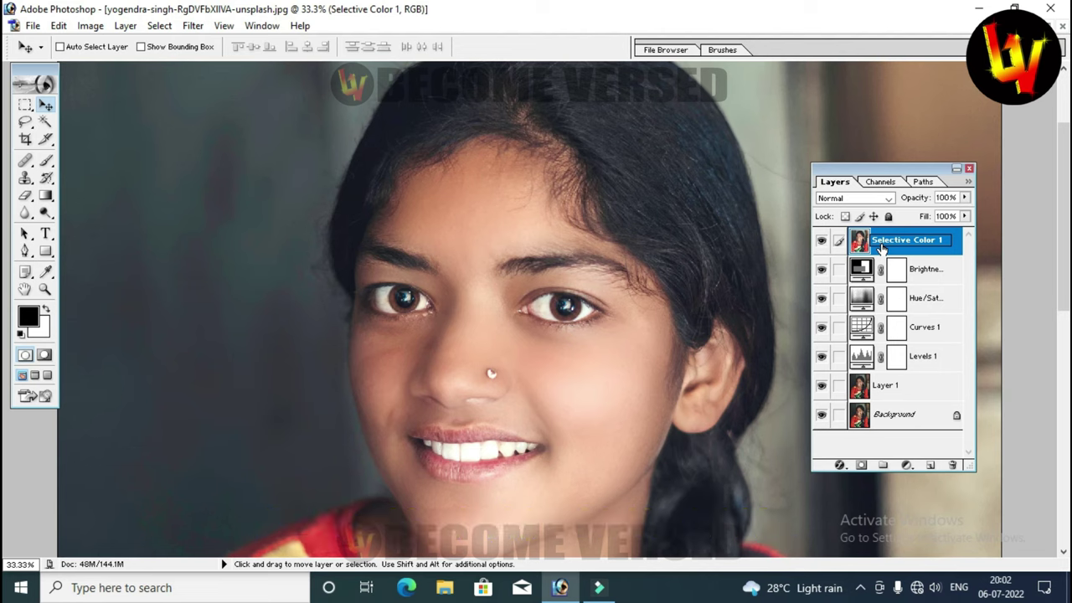
key(Return)
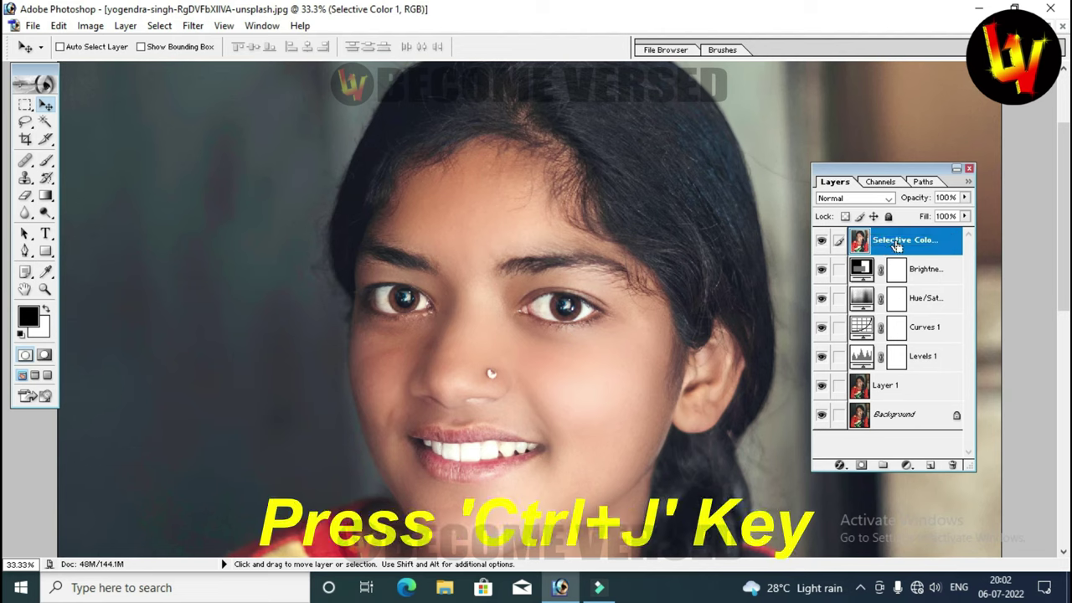
key(ctrl+j)
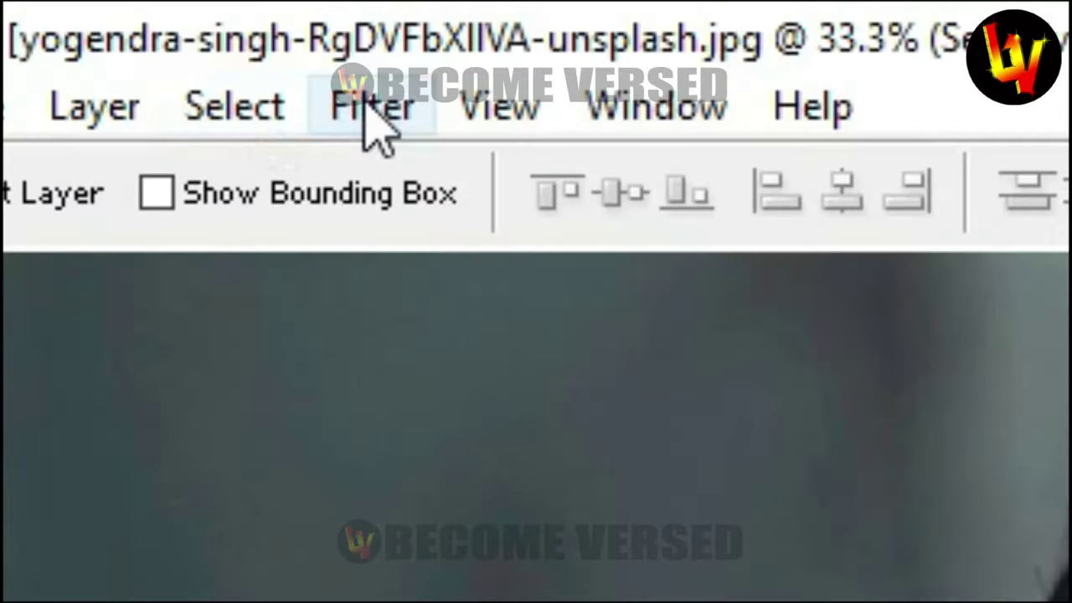
Apply a 3.0-pixel High Pass filter to Selective Color 1 copy and blend it in Hard Light
click(366, 110)
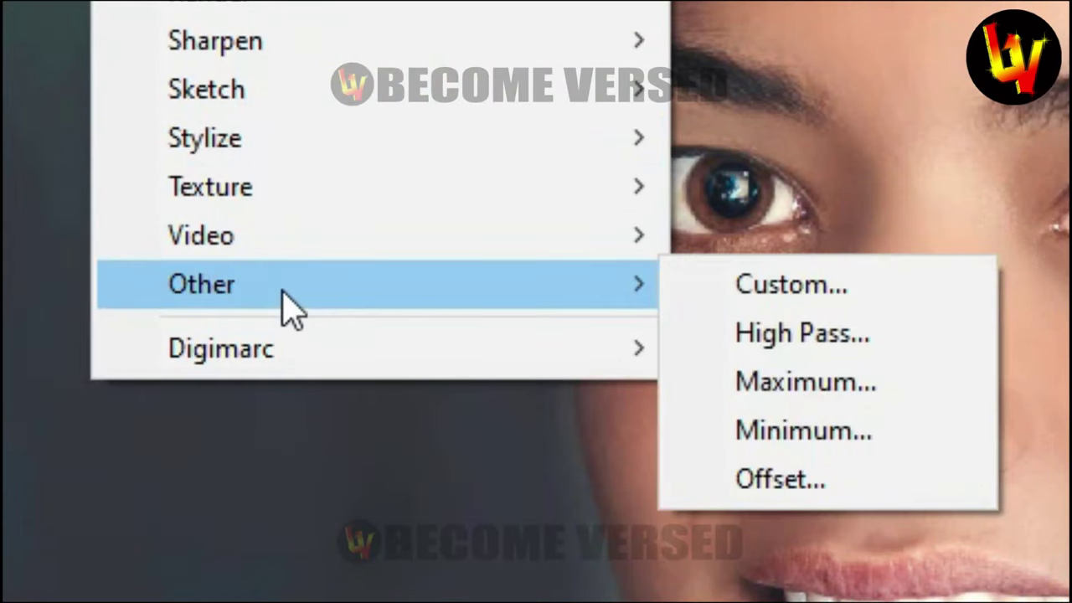
mouse_move(201, 284)
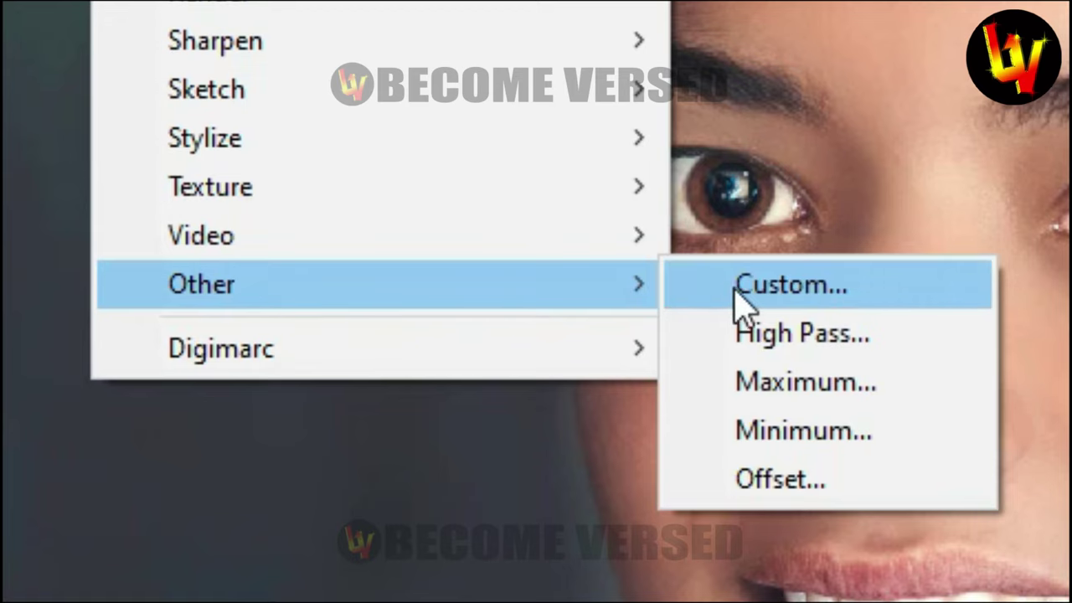
click(777, 336)
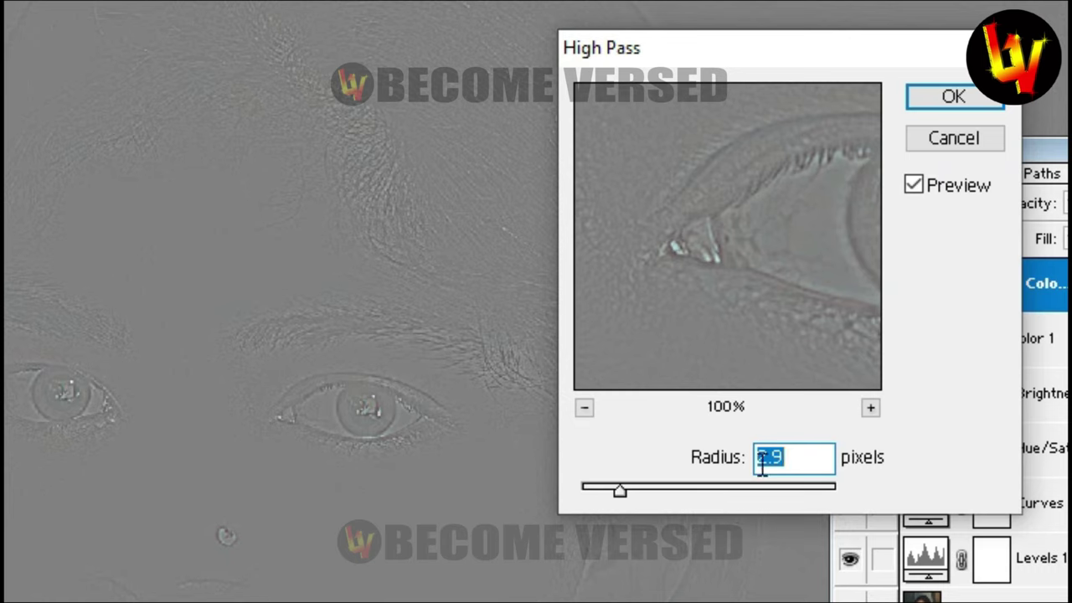
key(Up)
click(938, 92)
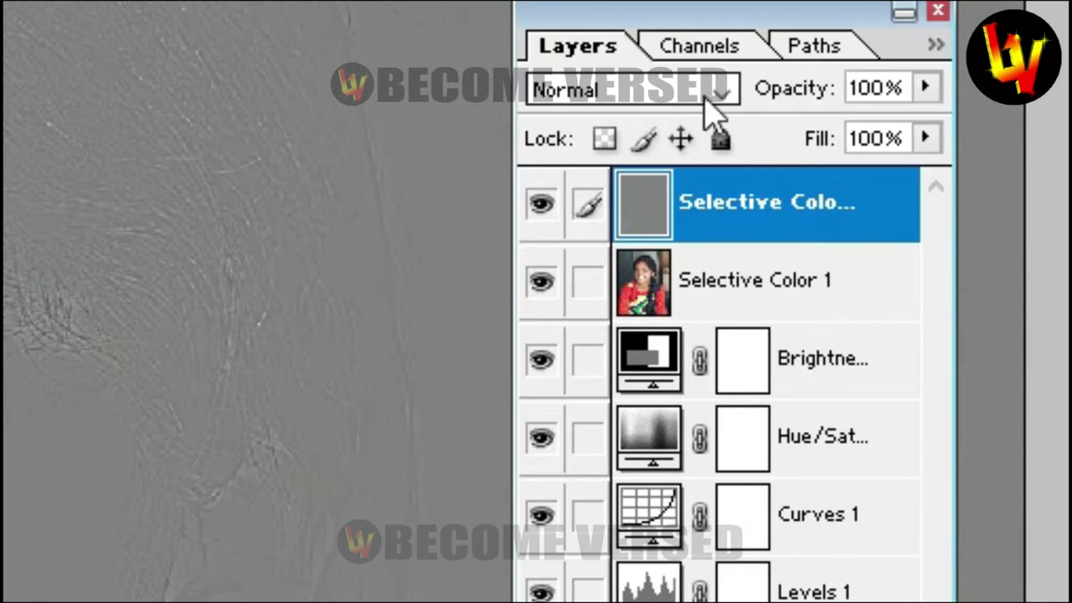
click(726, 94)
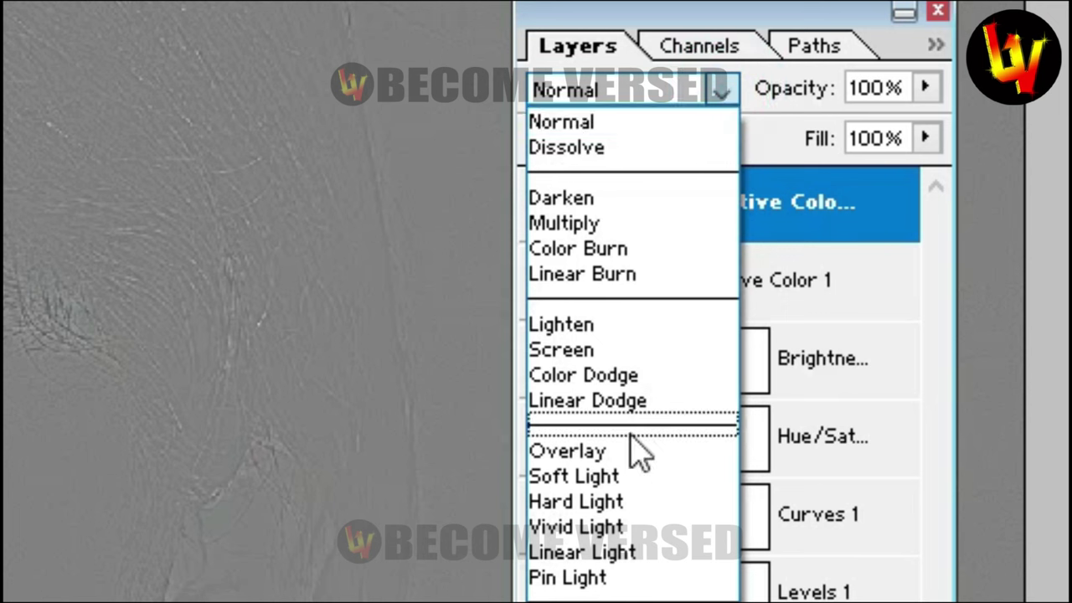
click(582, 503)
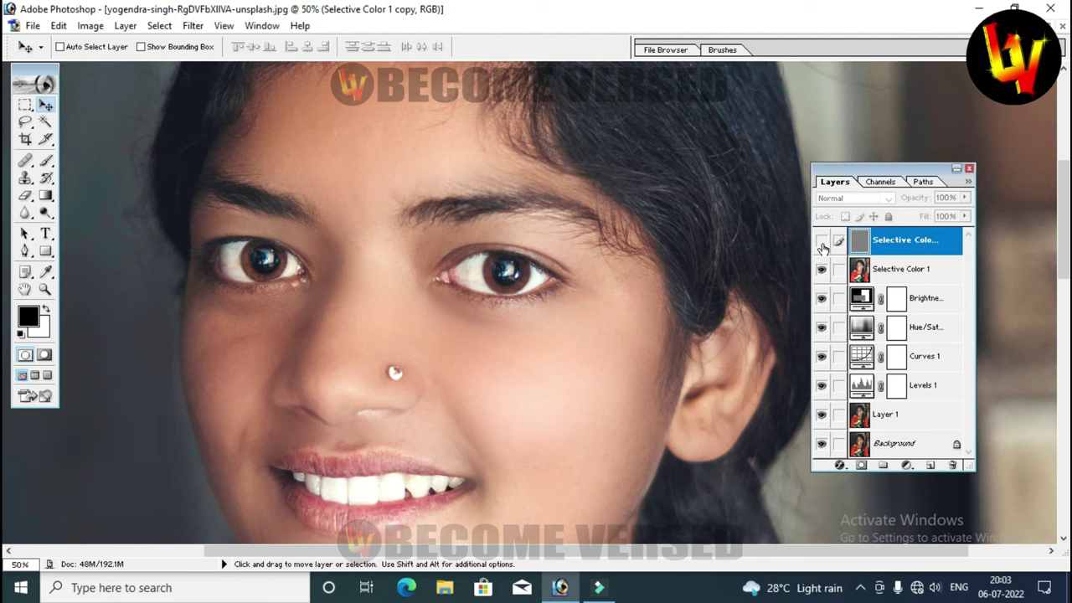
Toggle the Hard Light sharpening layer off and on to compare, leaving it visible
click(822, 244)
click(821, 244)
click(821, 244)
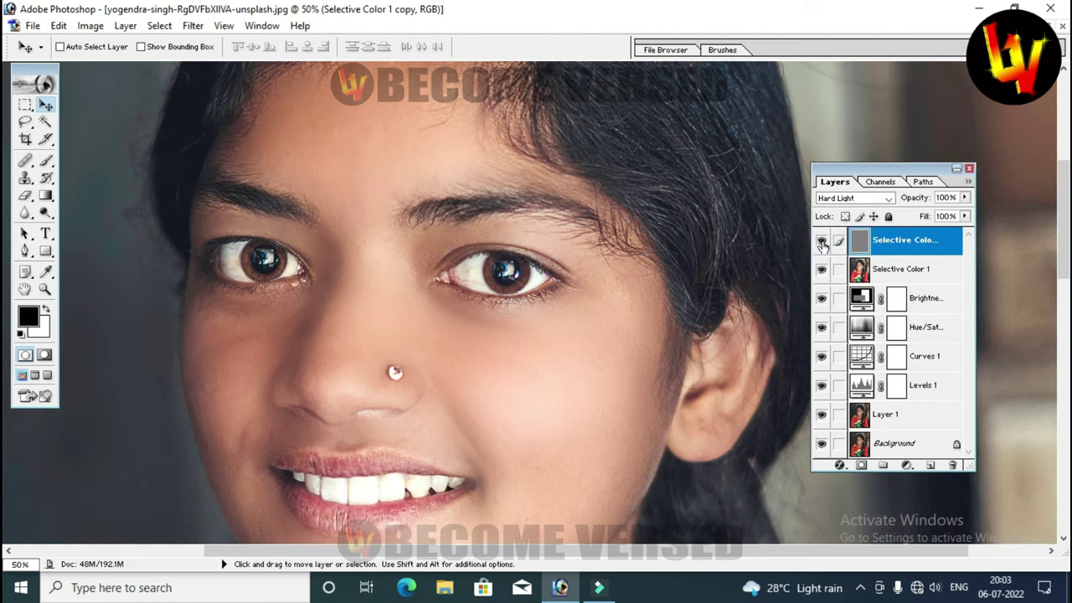
Fit the image on screen, then zoom in closely on the eye and face
key(ctrl+0)
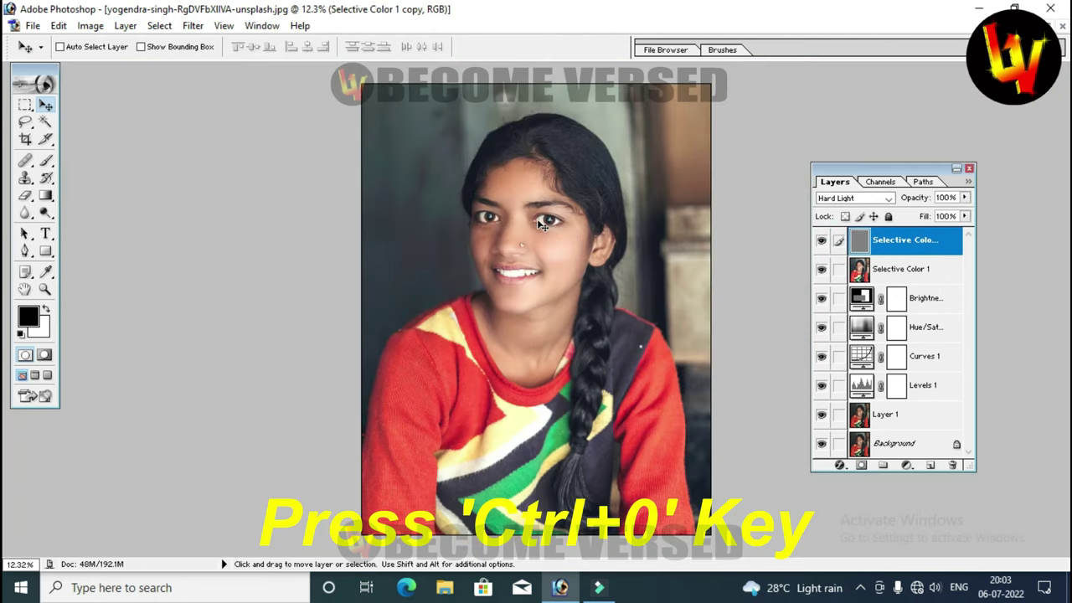
key(z)
click(557, 227)
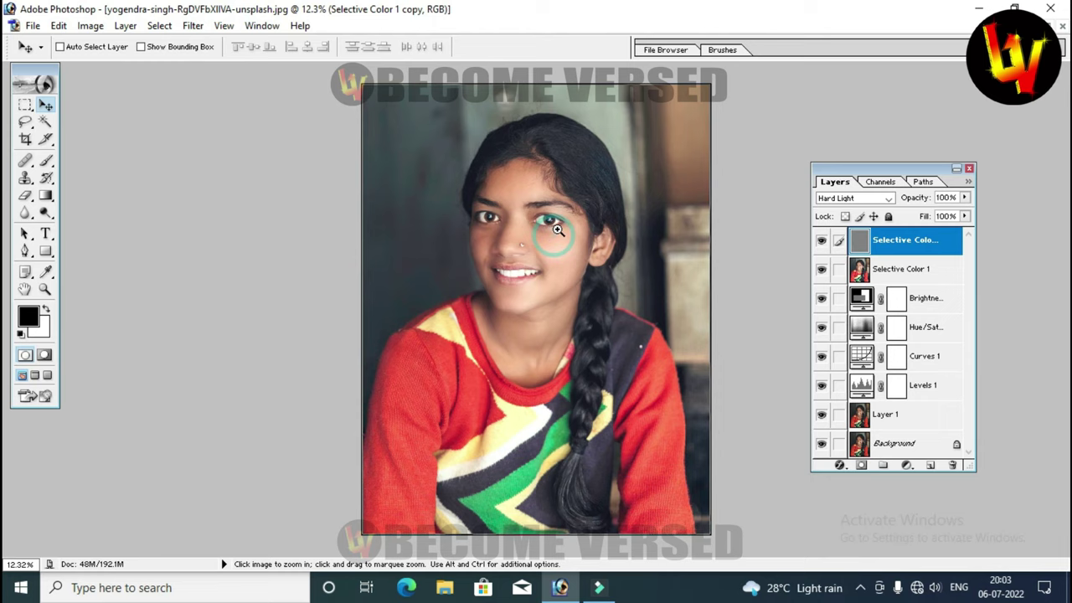
click(557, 227)
click(569, 242)
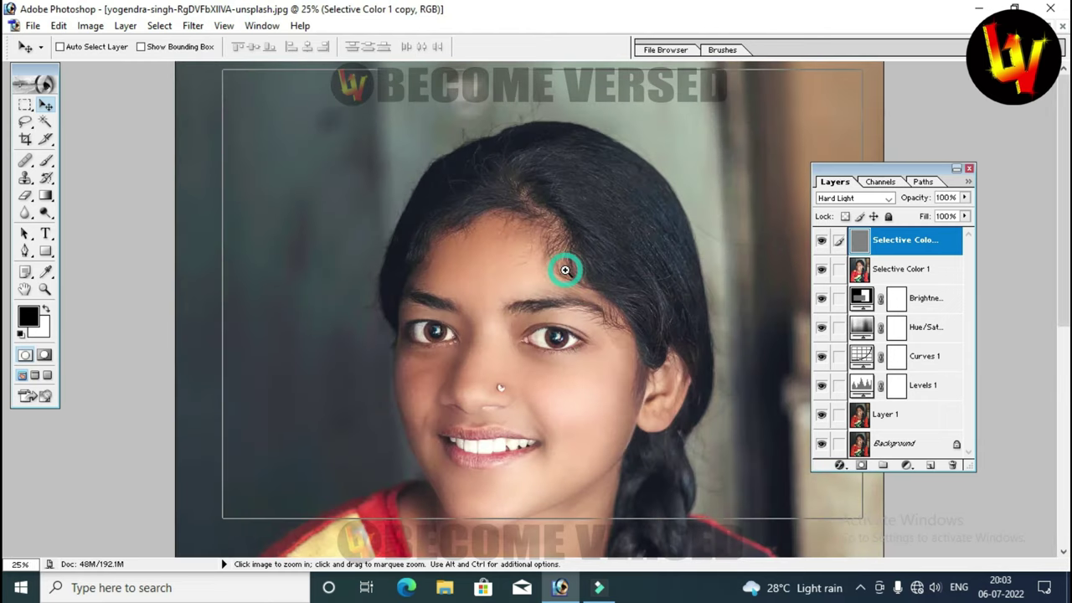
click(570, 267)
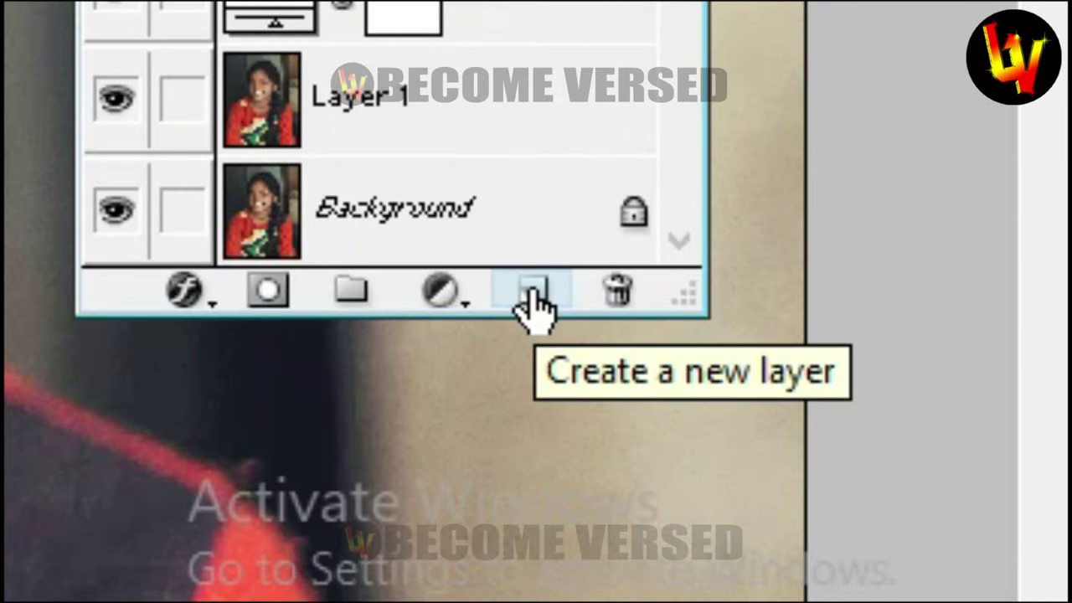
Add empty Layer 2 and sample lip-pink DE696C from the mouth as the foreground colour
click(532, 293)
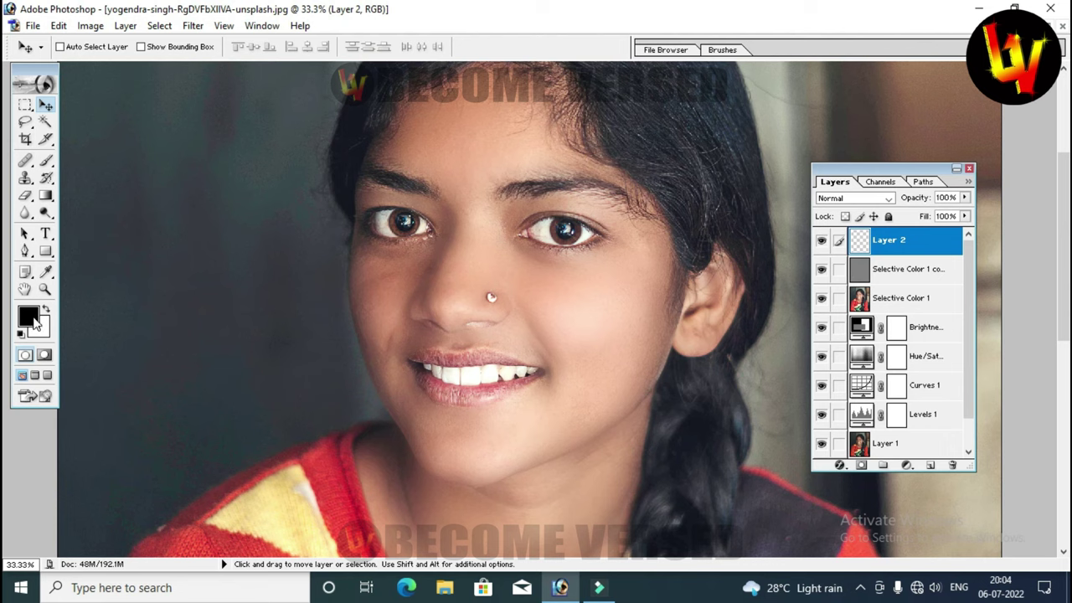
click(27, 316)
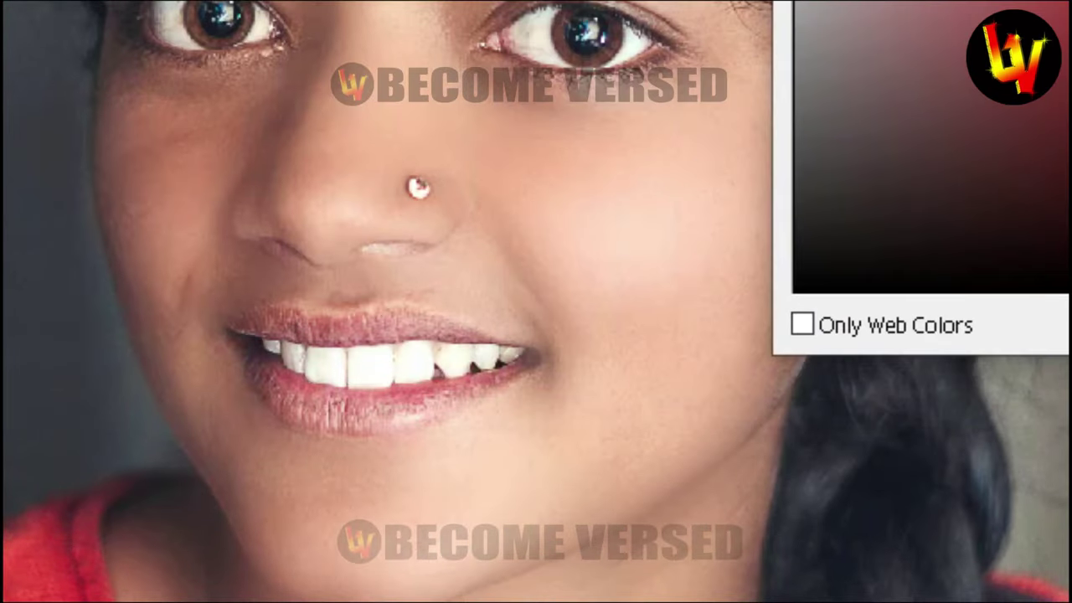
click(407, 388)
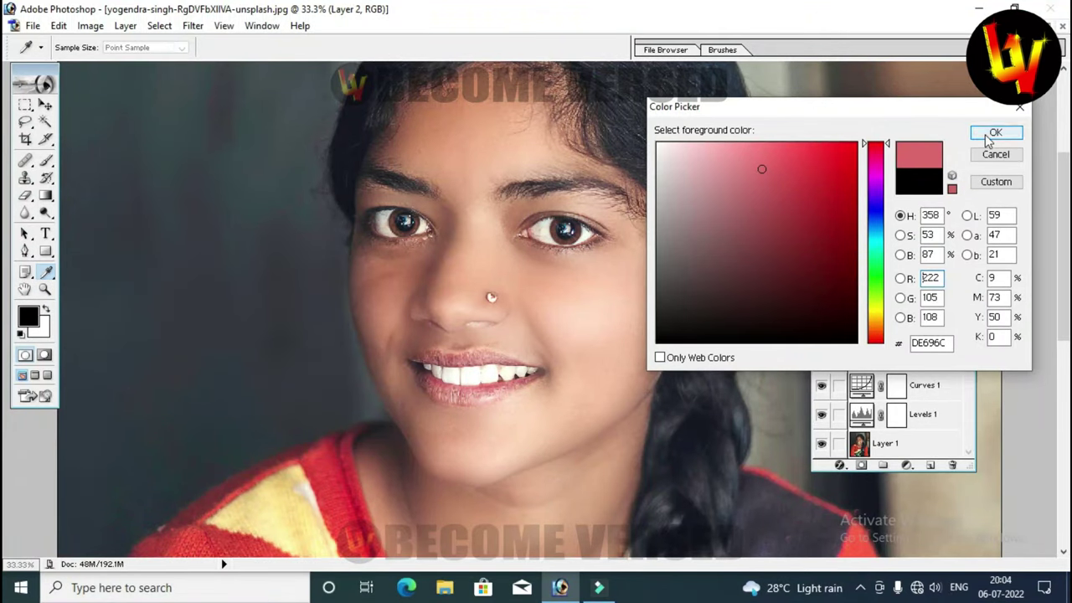
click(985, 132)
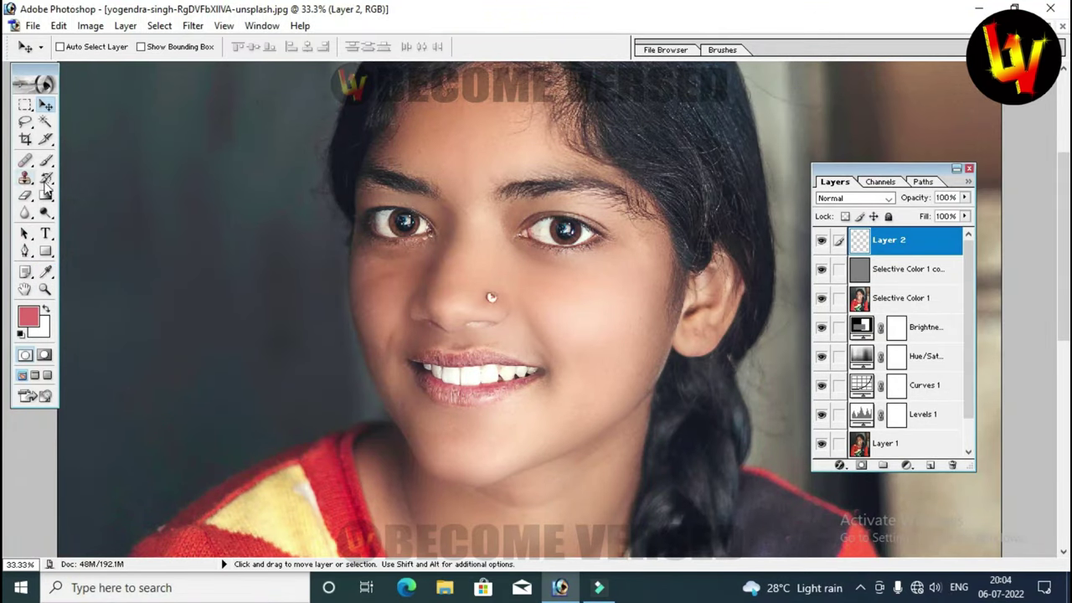
click(47, 161)
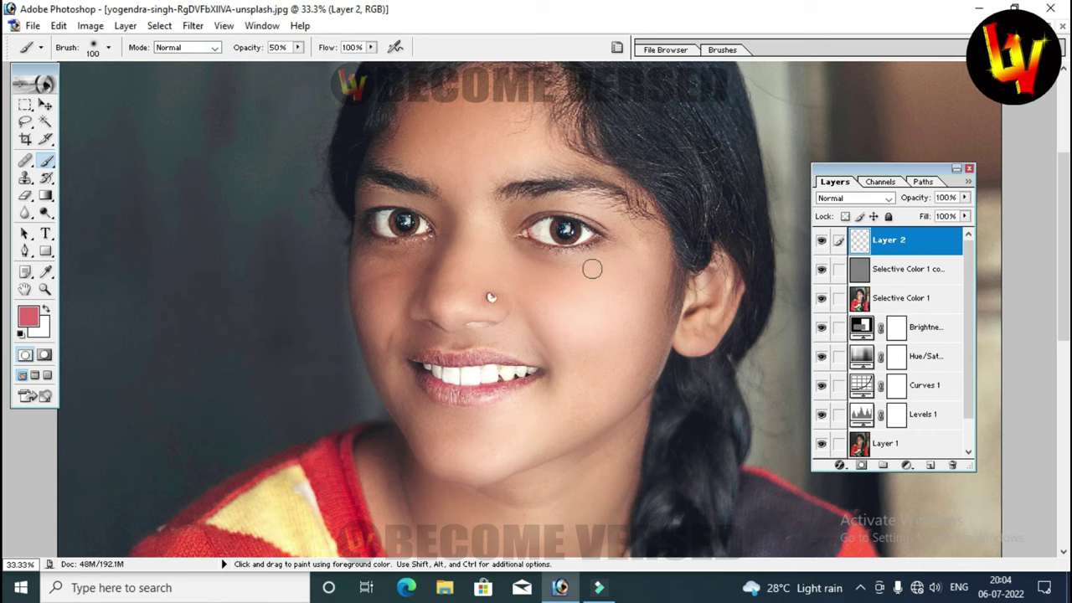
Set Layer 2 to the Color blend mode and zoom in on the mouth
click(861, 201)
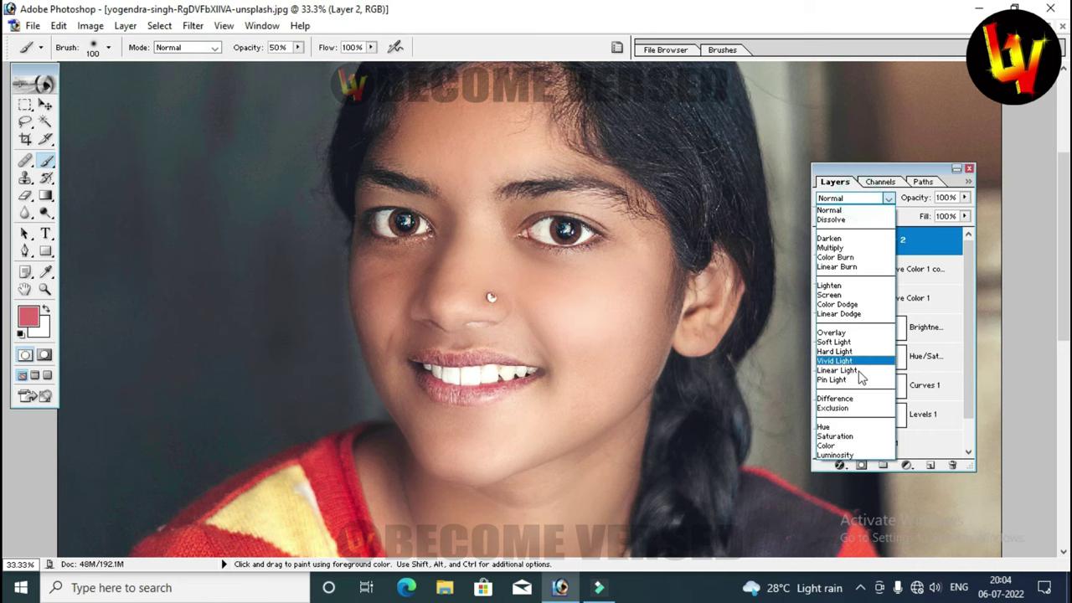
click(825, 445)
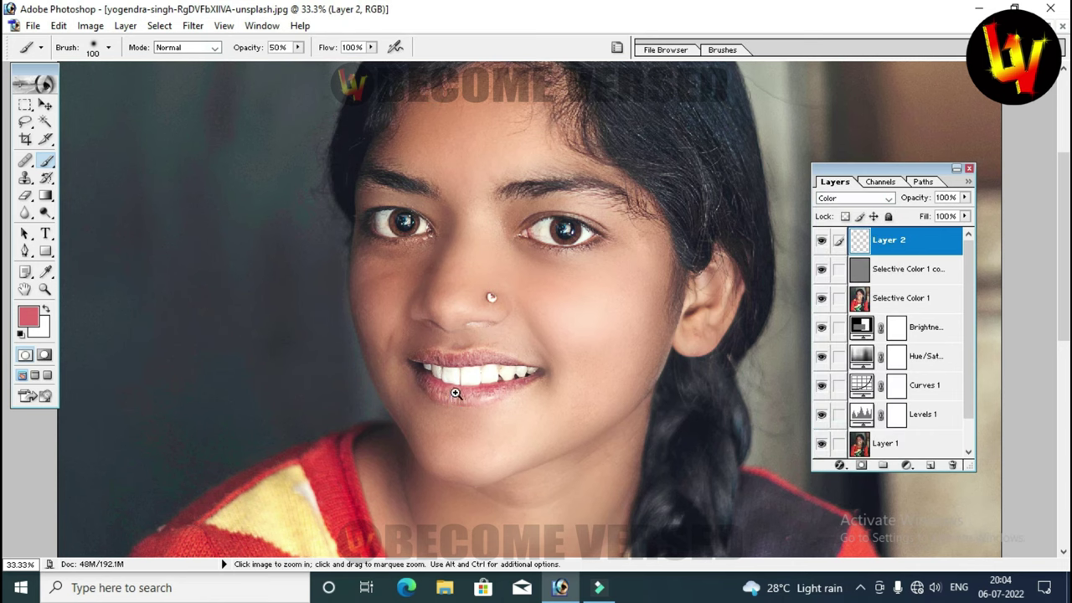
ctrl+click(474, 397)
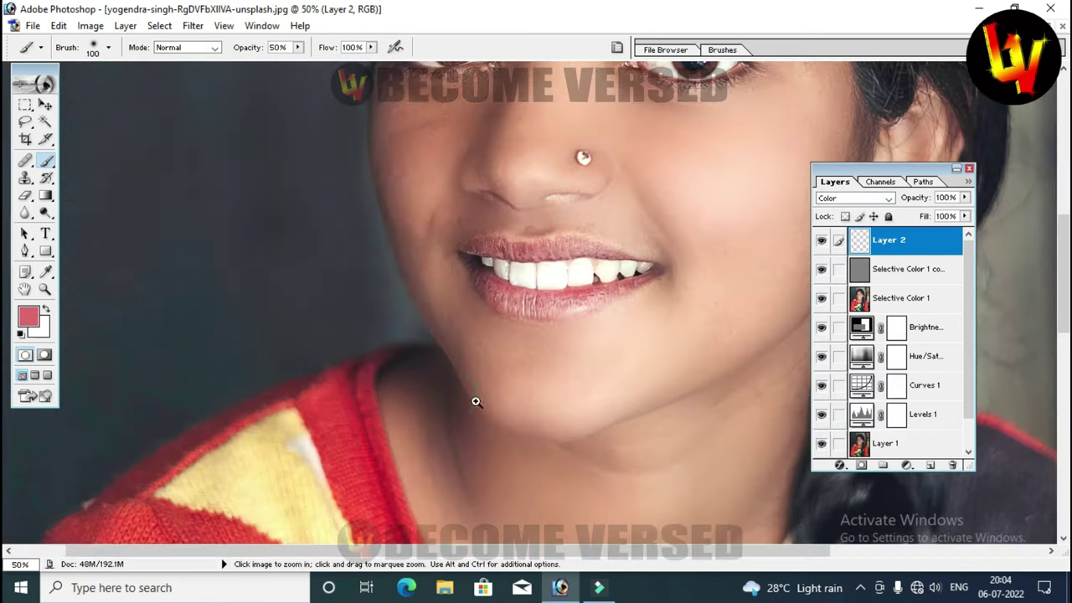
ctrl+click(565, 305)
Paint pink over the lower lip, lip corner and upper lip with a 60-pixel brush
key(bracketleft)
key(bracketleft)
key(bracketleft)
key(bracketleft)
drag(552, 297, 492, 305)
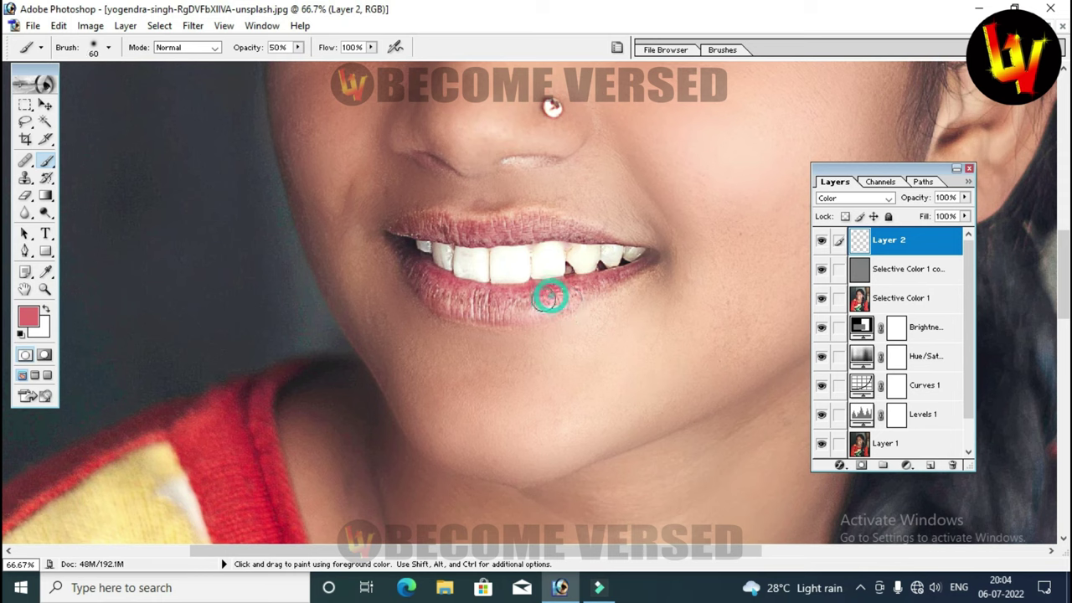
mouse_move(413, 282)
mouse_down()
mouse_move(398, 258)
mouse_move(412, 275)
mouse_up()
drag(553, 225, 598, 240)
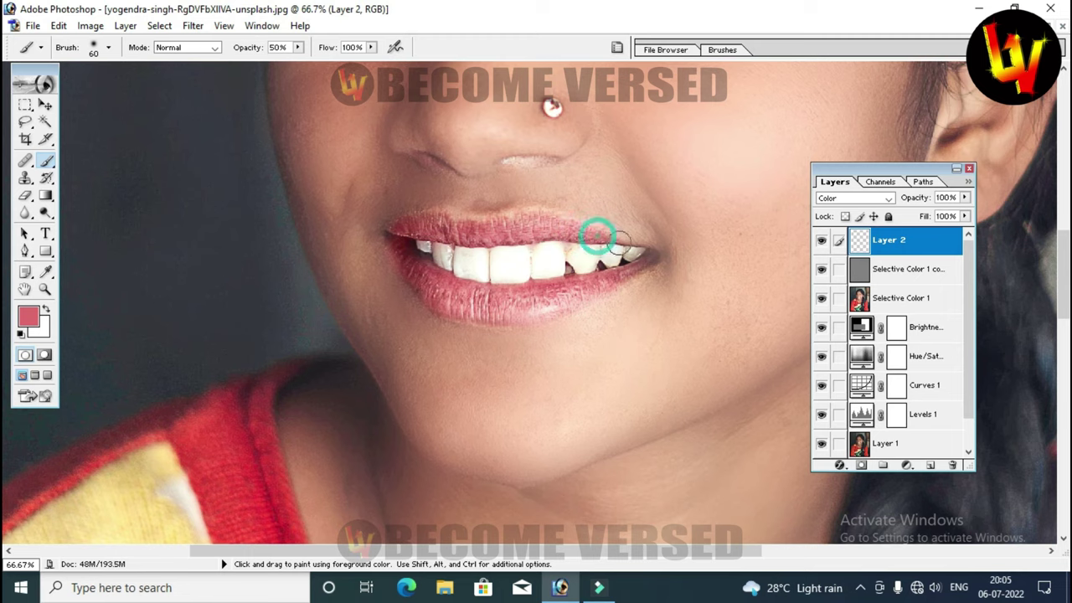
key(v)
key(ctrl+0)
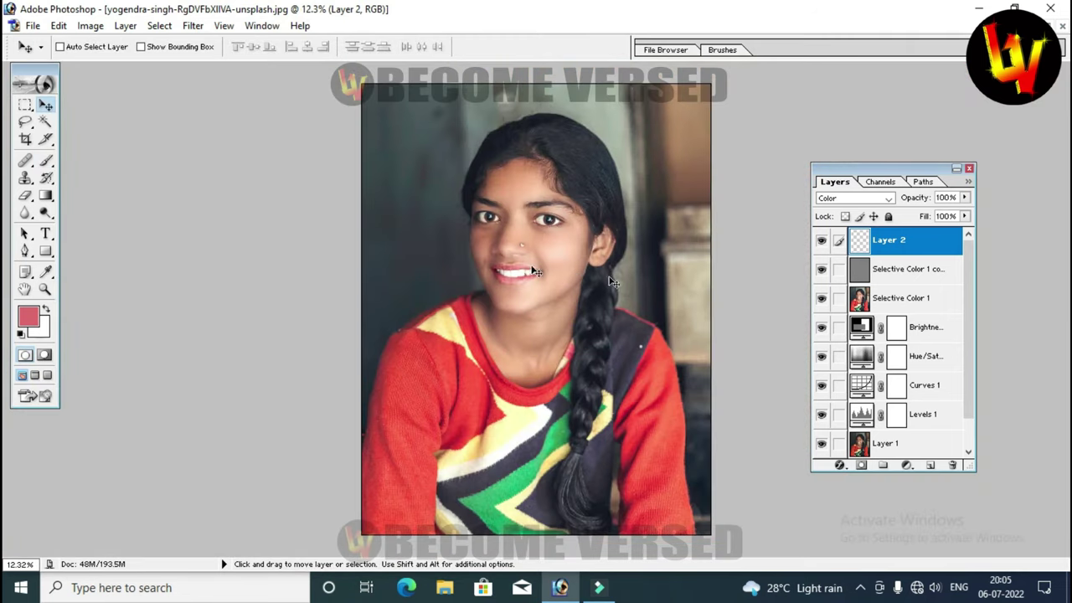
Lower Layer 2's fill from 95% to 87%, then zoom in on the face to review
click(948, 216)
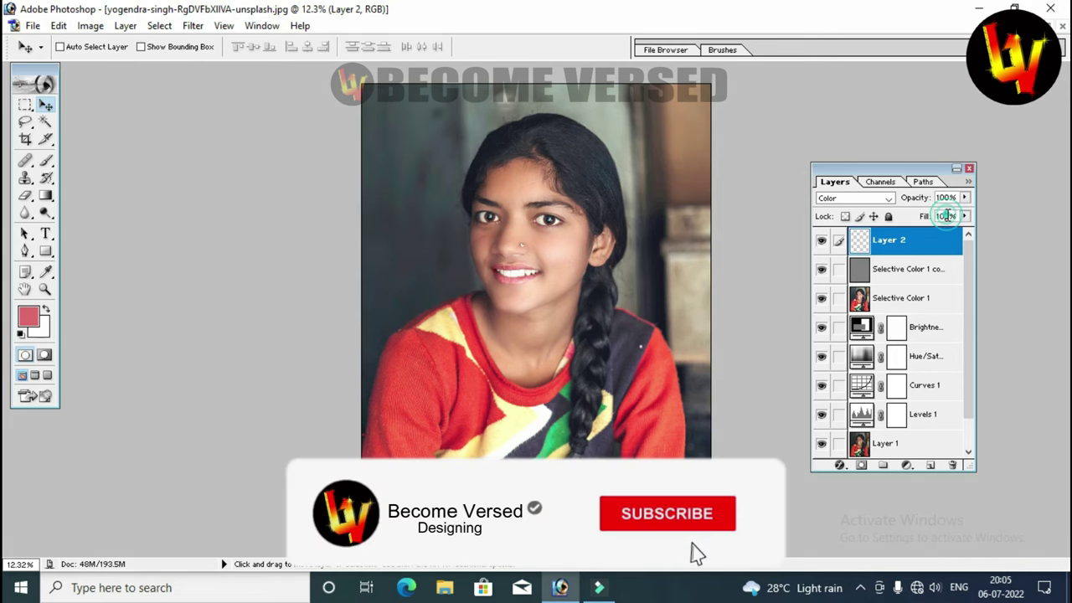
text(95)
key(Return)
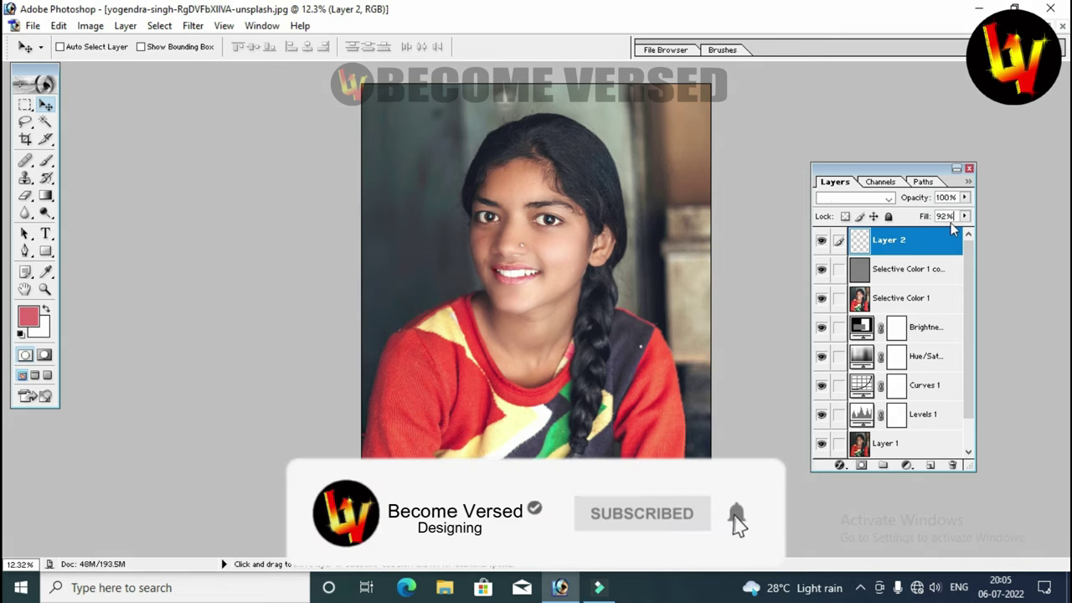
key(Down)
key(Down)
key(Down)
key(Down)
key(Down)
key(Down)
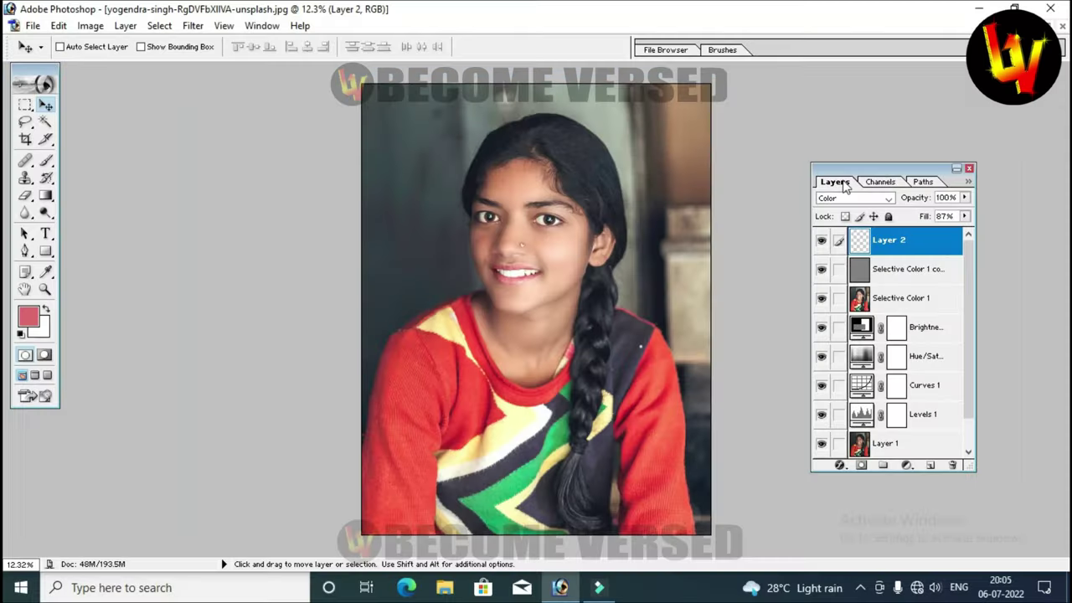
click(553, 286)
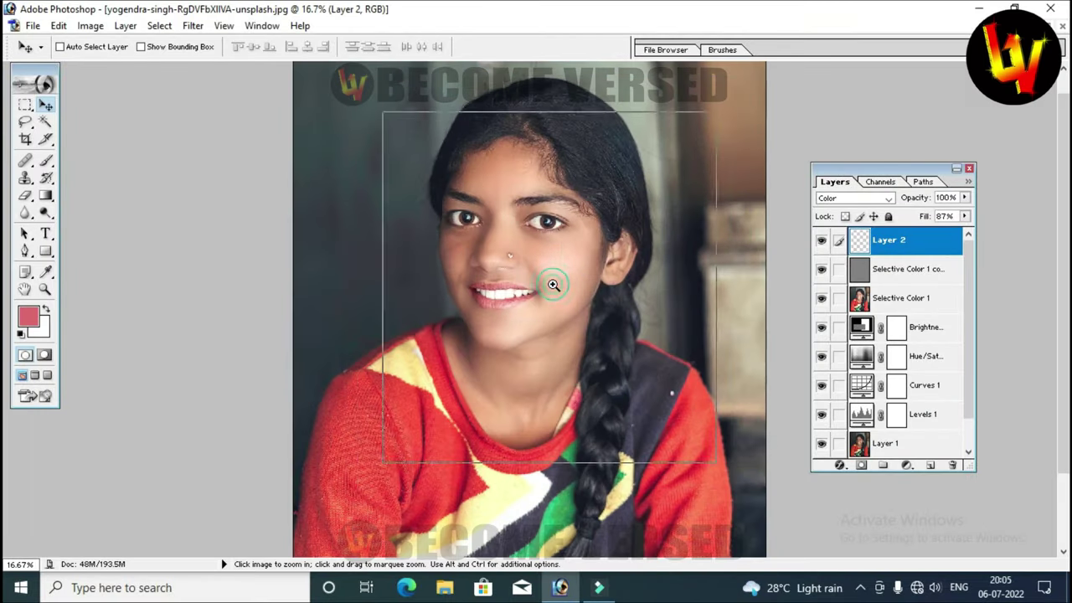
click(566, 305)
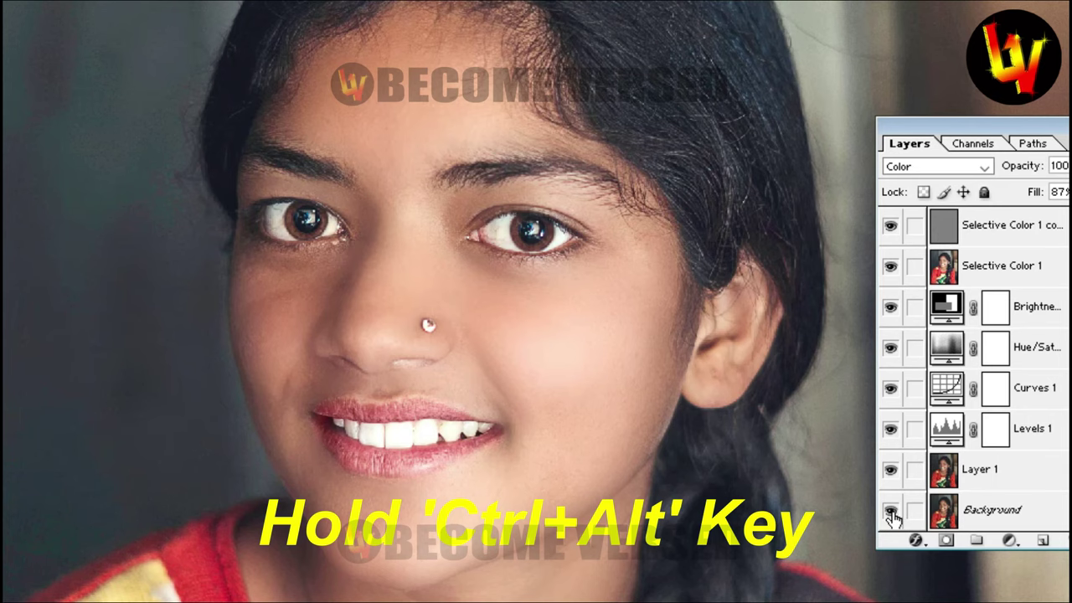
alt+click(890, 511)
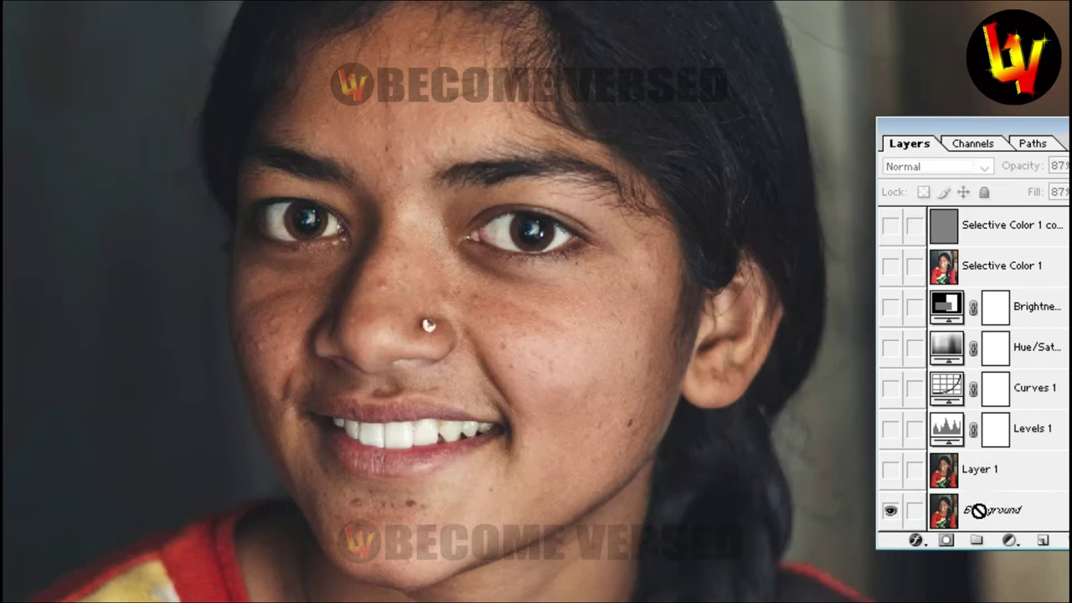
ctrl+alt+click(889, 511)
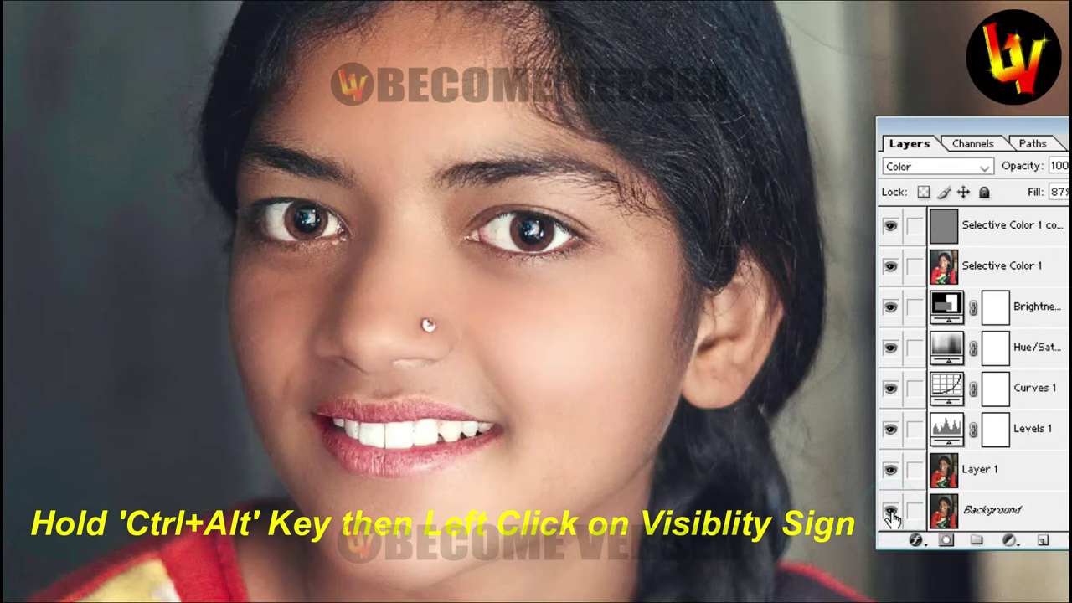